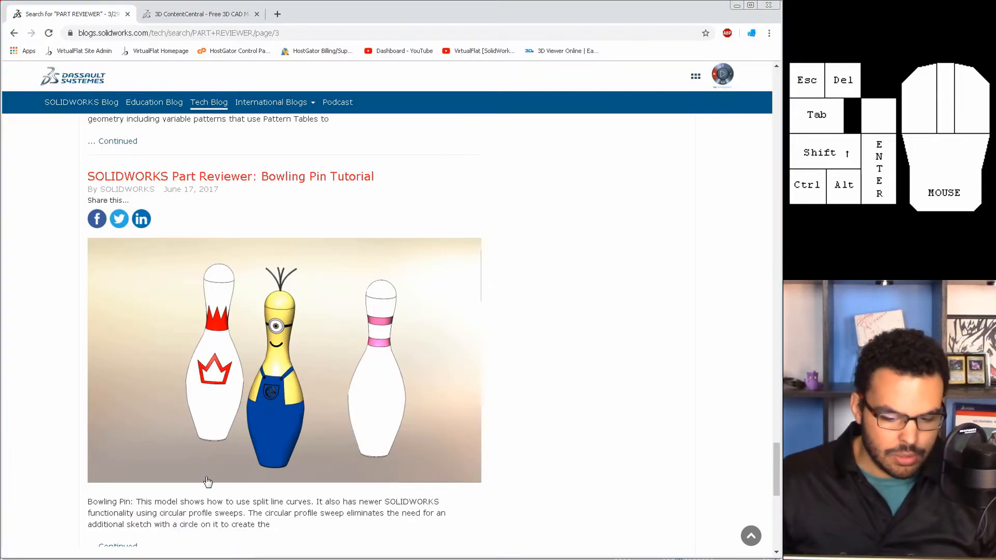
Review the PART REVIEWER search on the SOLIDWORKS Tech Blog and leave the browser
scroll(590, 340, "up", 20)
scroll(602, 317, "up", 20)
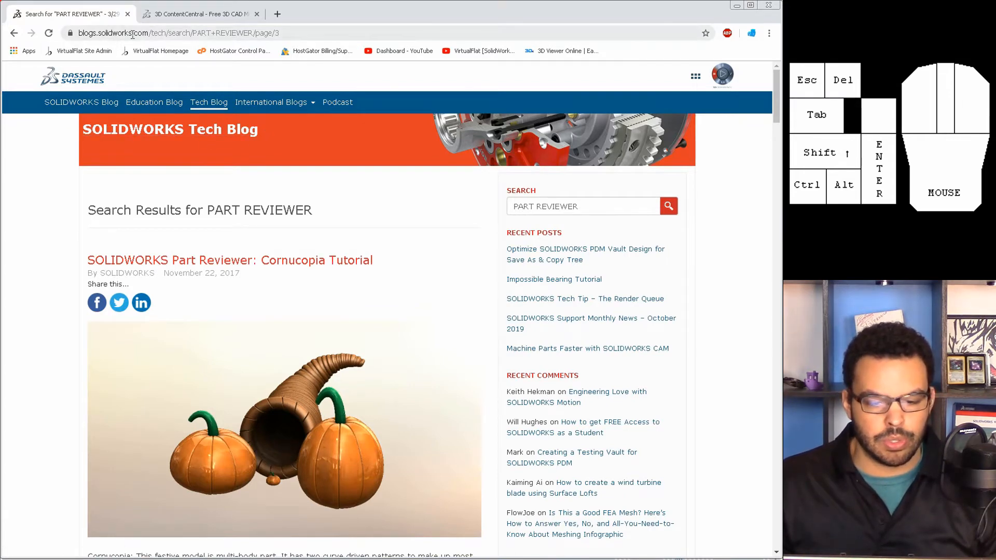
left_click_drag(592, 210, 517, 206)
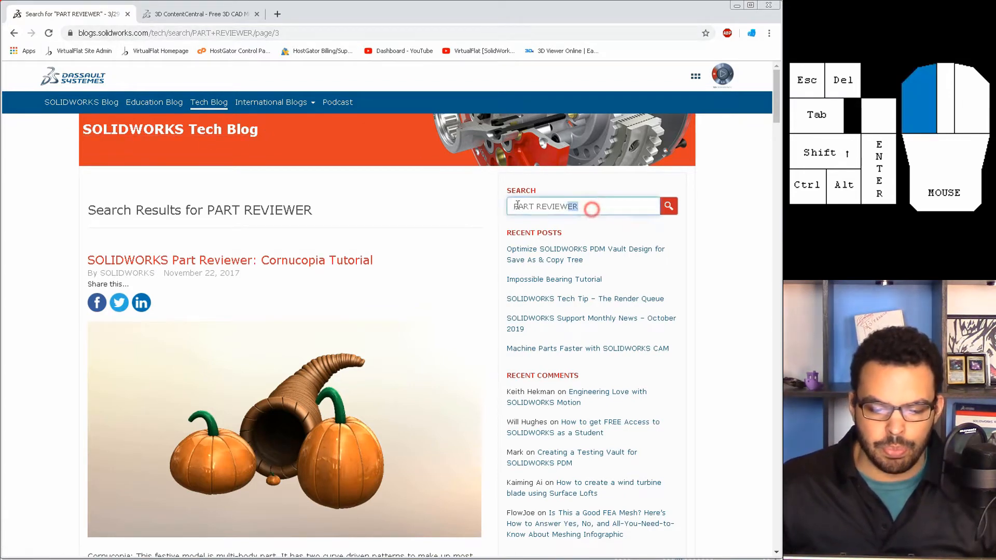
left_click(499, 208)
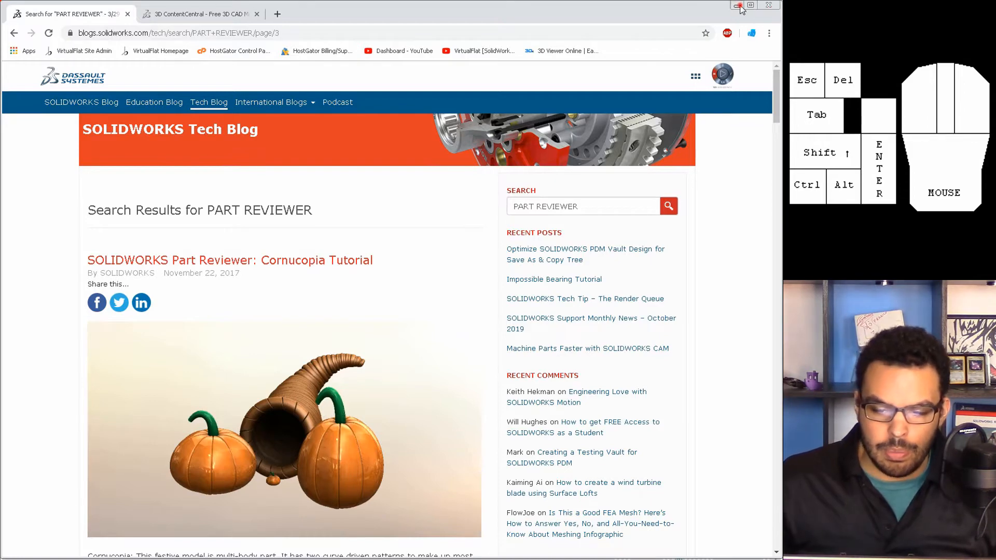
left_click(769, 6)
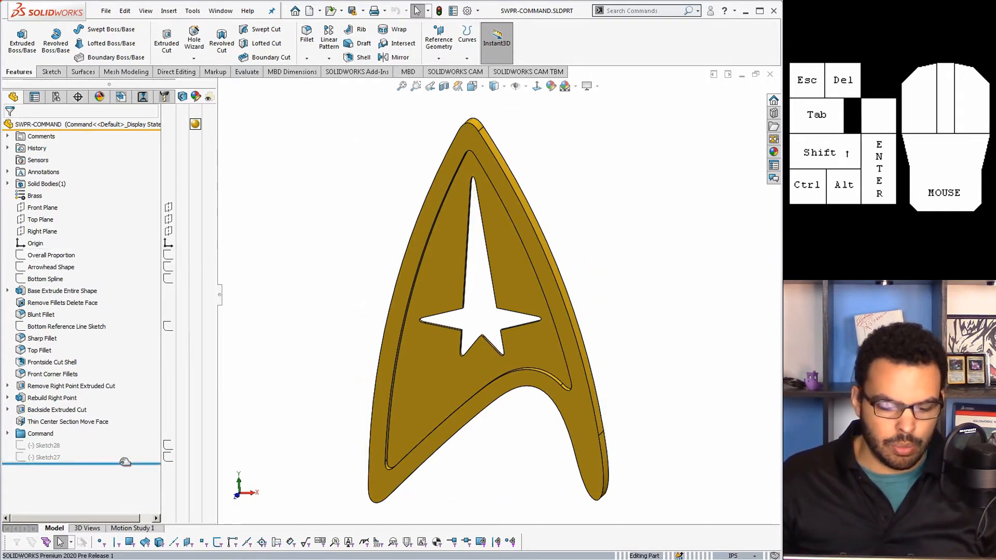
Roll the model back to just after Overall Proportion, view that sketch, and roll forward to the end of the tree
mouse_move(125, 461)
left_mouse_down()
mouse_move(132, 244)
mouse_move(129, 259)
left_mouse_up()
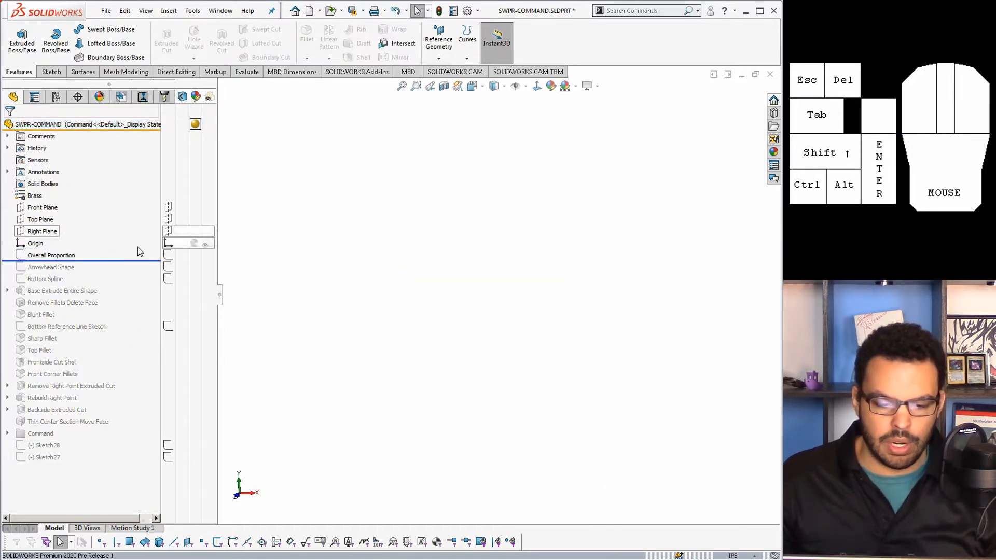
left_click(67, 256)
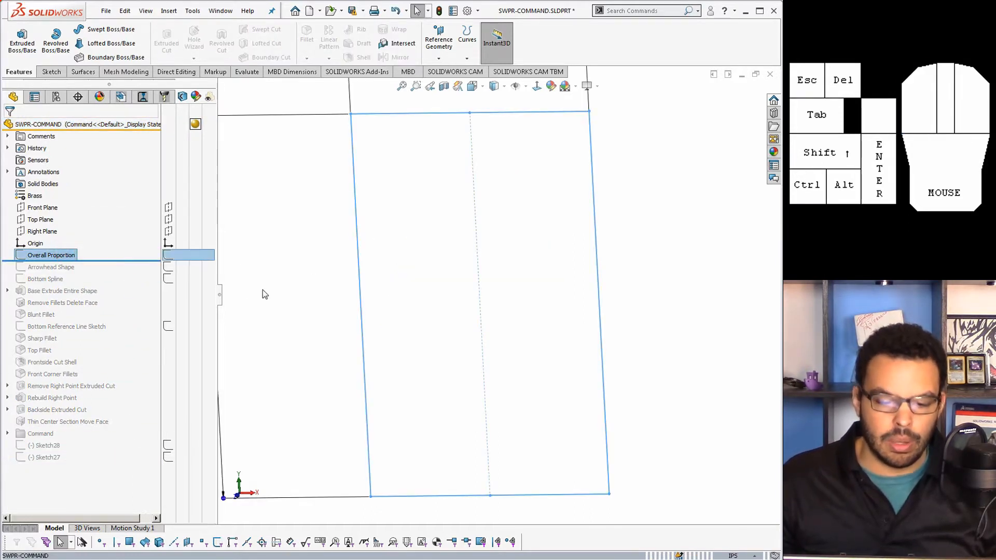
left_click_drag(122, 260, 117, 482)
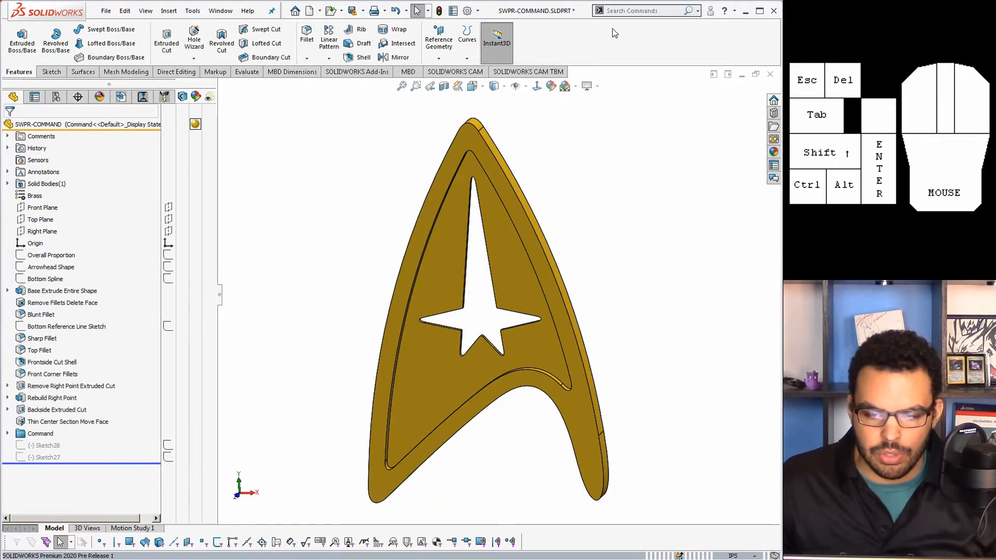
Play the model through Part Reviewer up to the Blunt Fillet, close it, and roll forward to the end of the tree
left_click(630, 11)
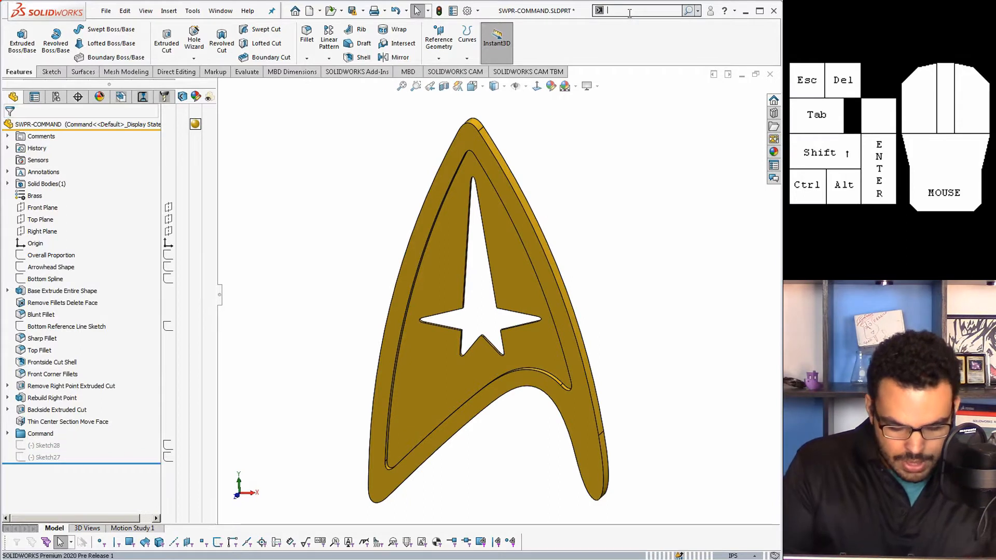
type("part")
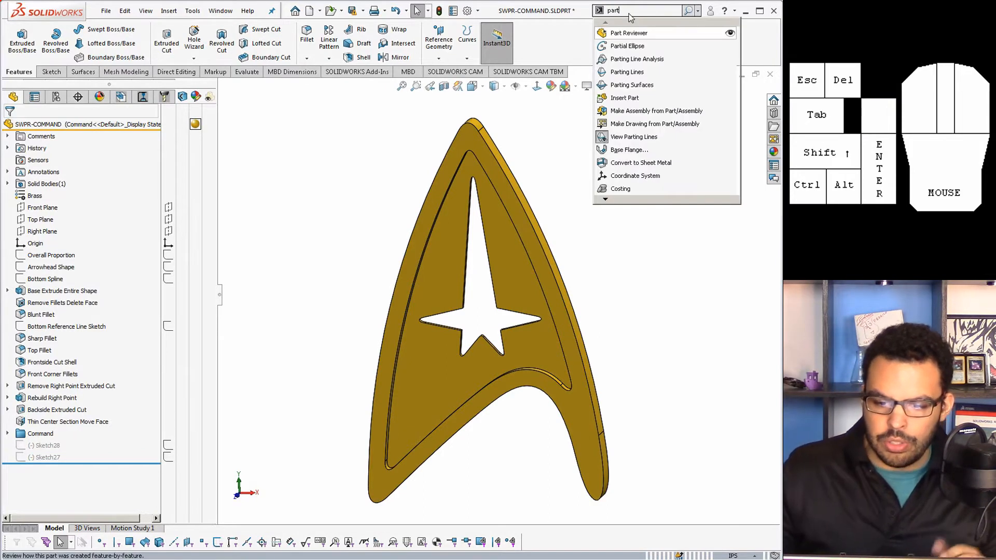
left_click(655, 34)
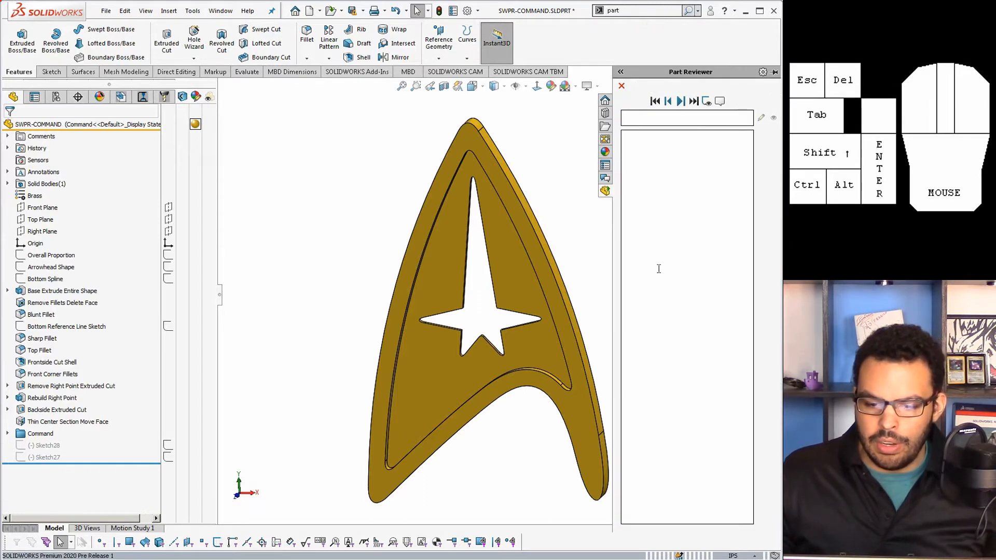
left_click(681, 102)
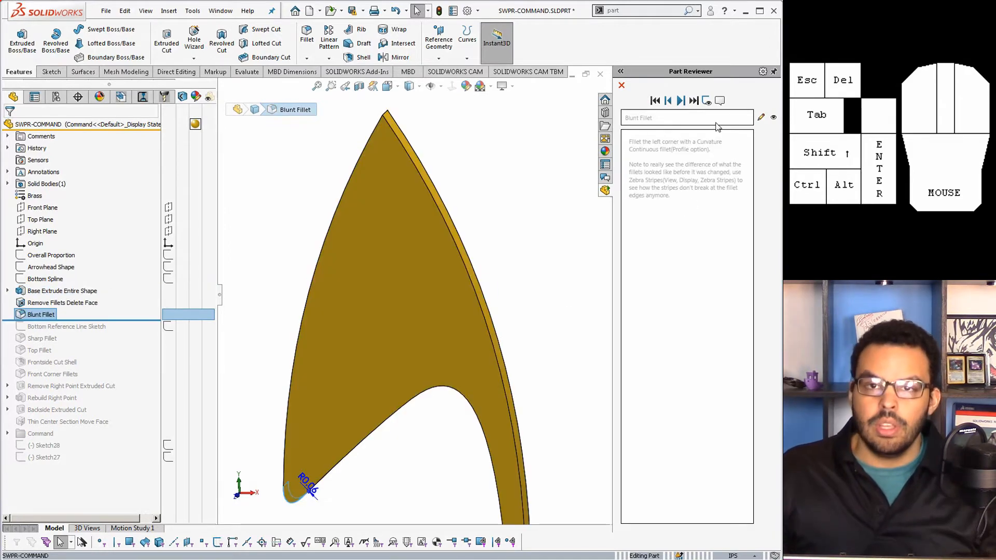
left_click(622, 86)
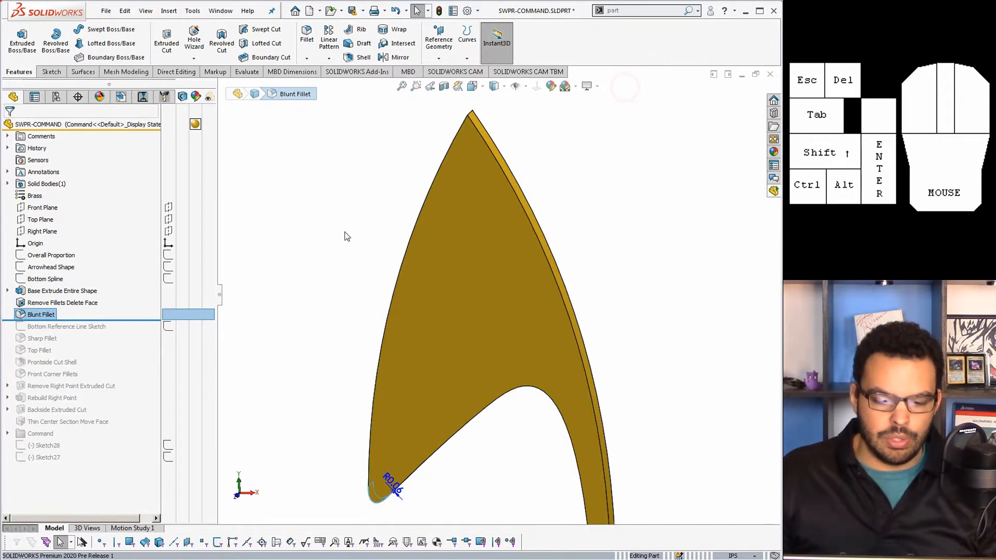
left_click_drag(140, 320, 139, 477)
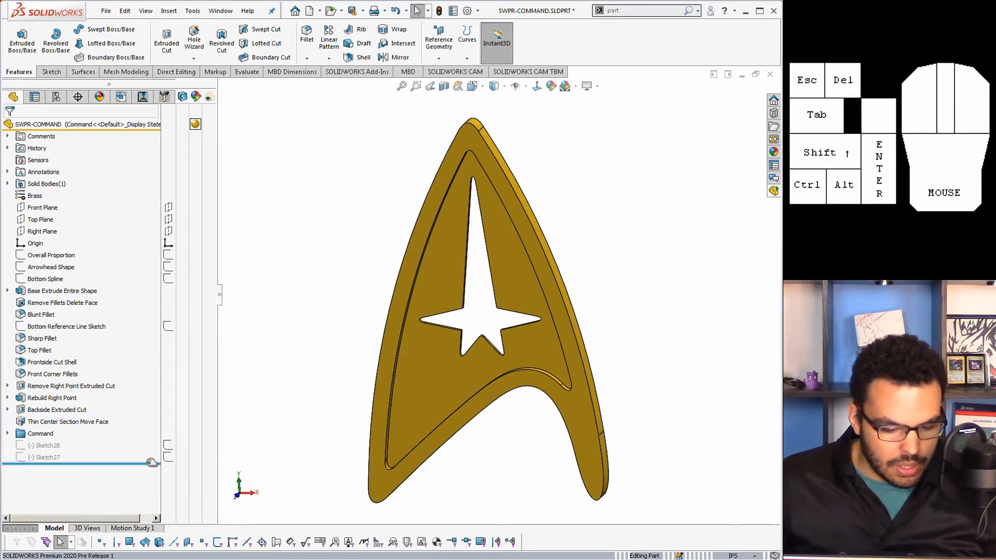
Roll the model back to just below the Origin and show the display pane beside a widened feature tree
left_click_drag(151, 463, 149, 249)
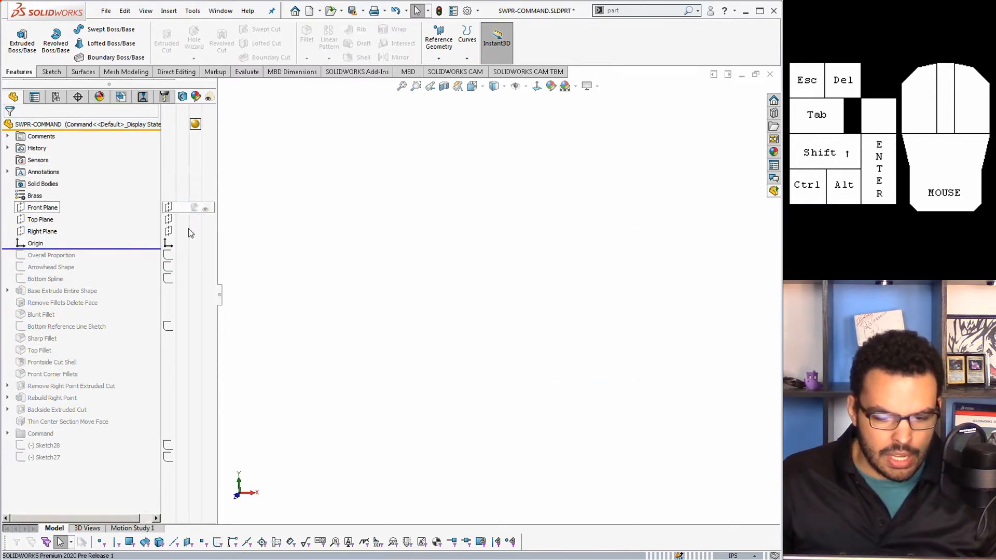
left_click(219, 294)
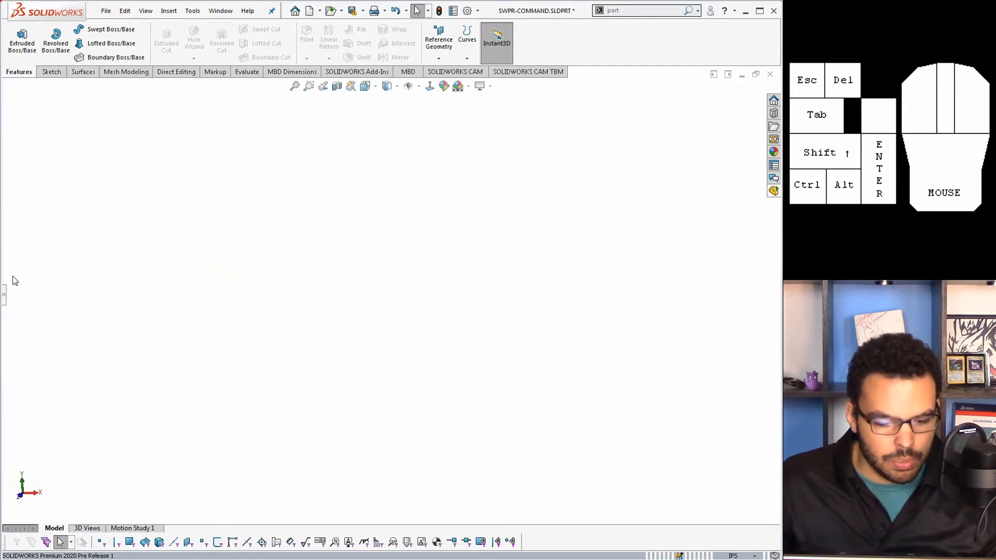
left_click_drag(4, 294, 285, 294)
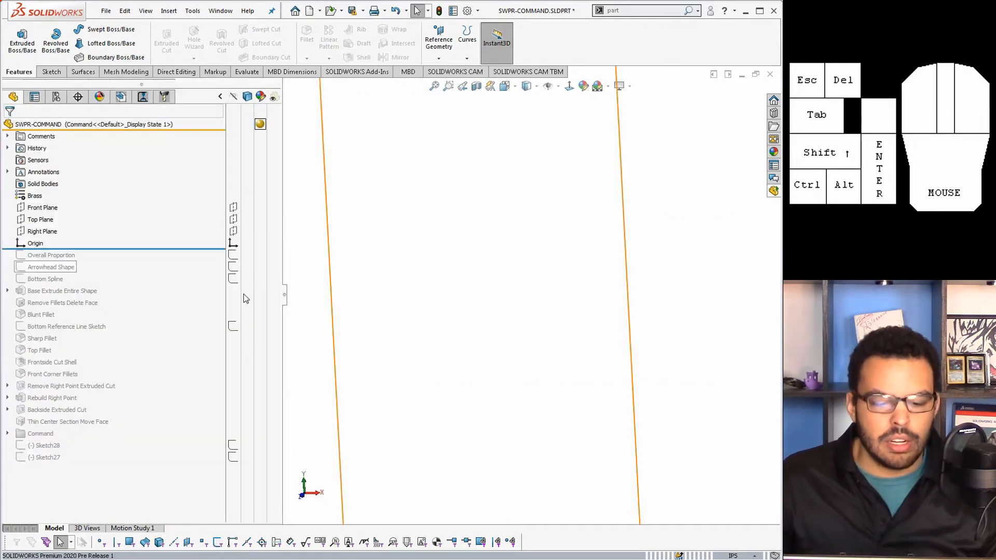
left_click(220, 97)
left_click(220, 97)
left_click(220, 97)
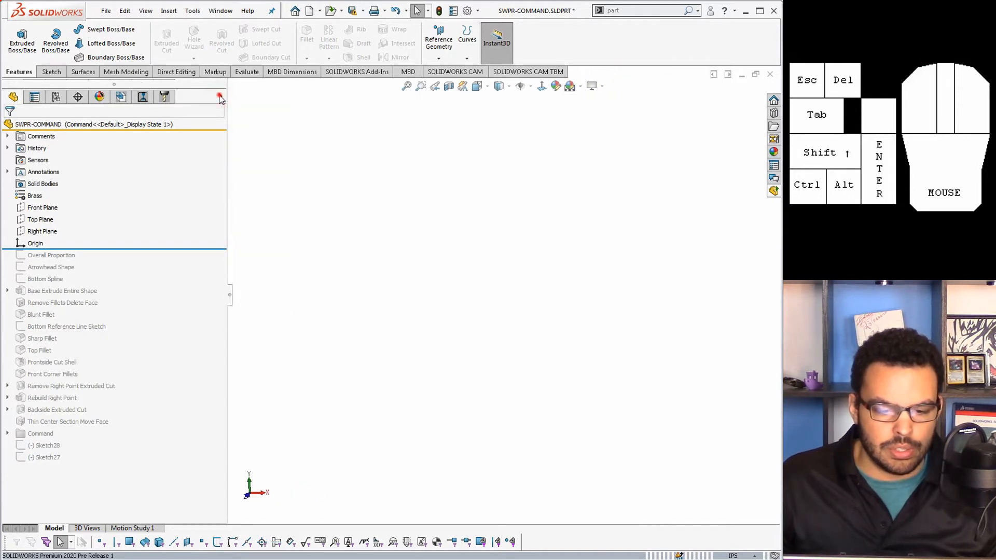
left_click(220, 97)
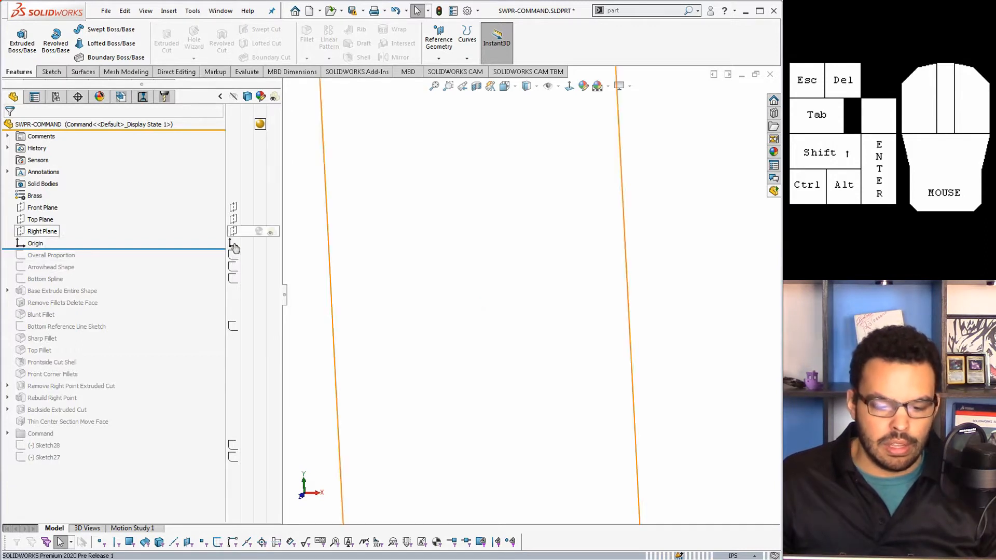
Switch on the visibility of the Front Plane and hide it again
left_click(234, 209)
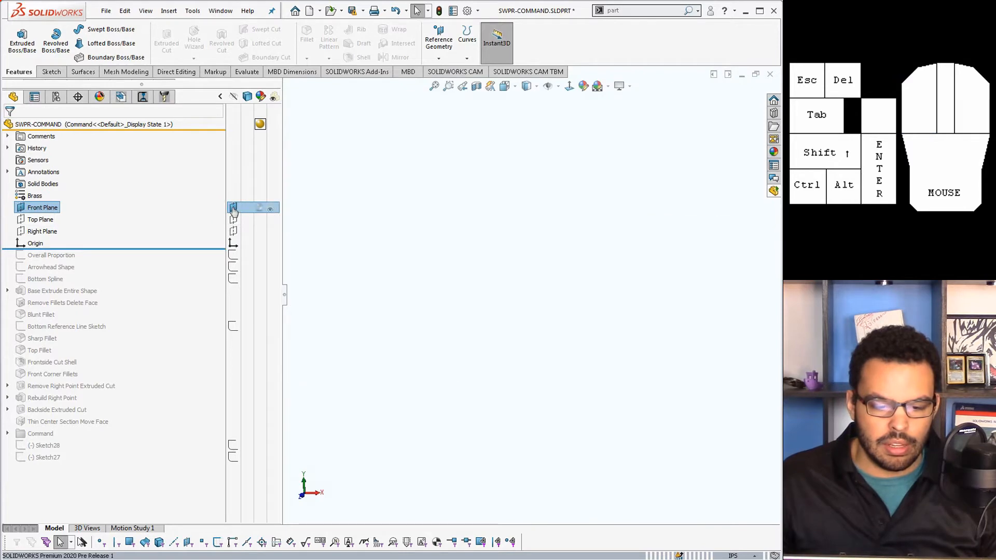
scroll(526, 273, "up", 3)
left_click(233, 208)
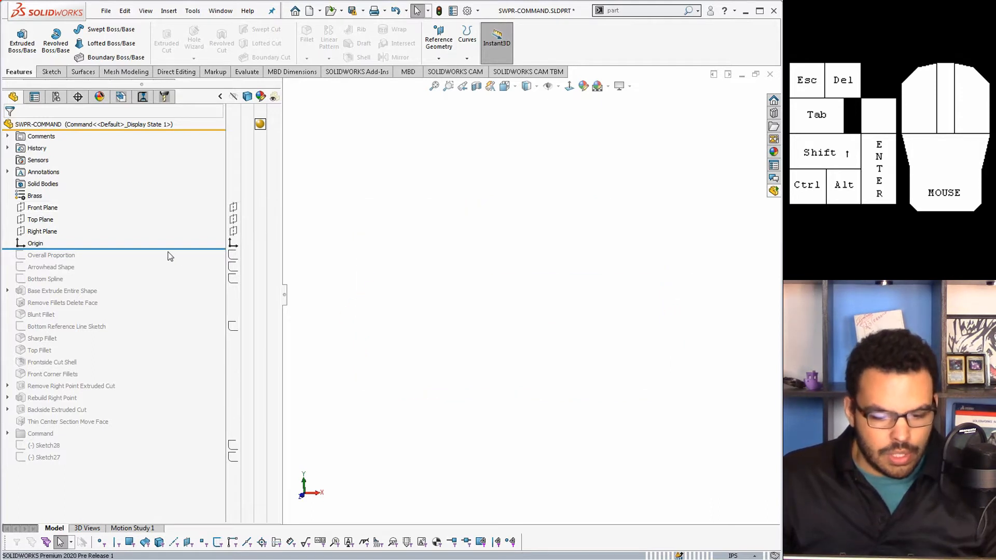
Roll forward past the Overall Proportion sketch and make it visible, with View Sketches enabled
left_click_drag(173, 250, 167, 260)
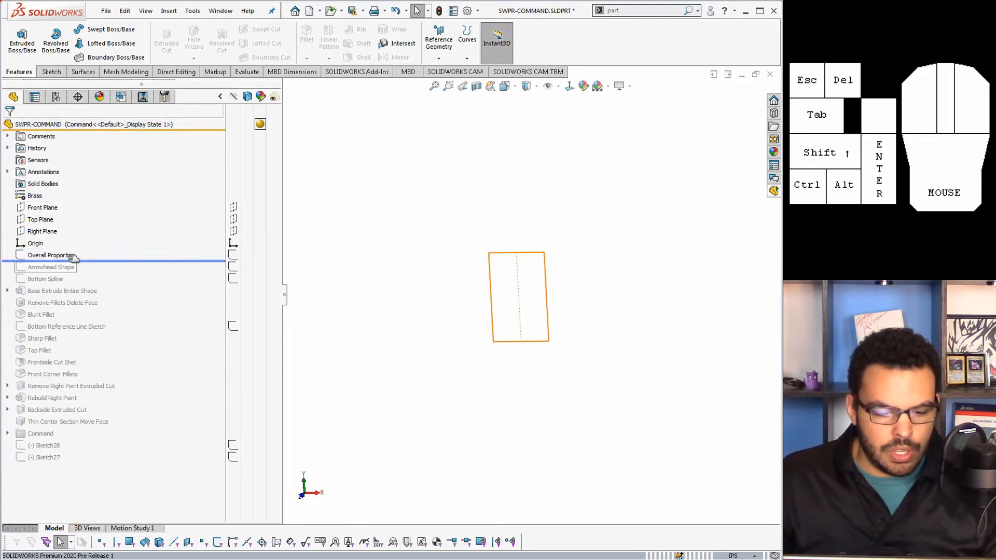
left_click(233, 254)
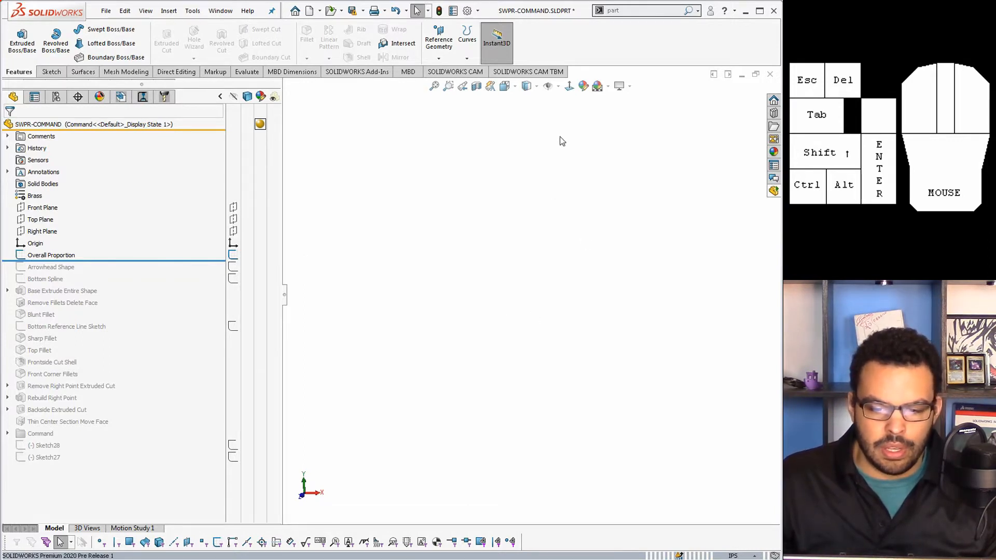
left_click(559, 89)
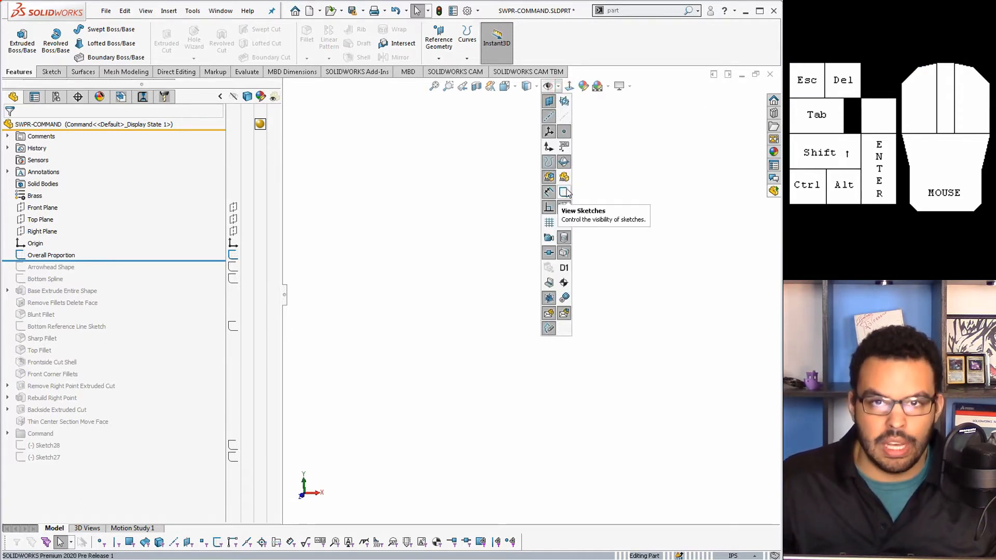
left_click(568, 194)
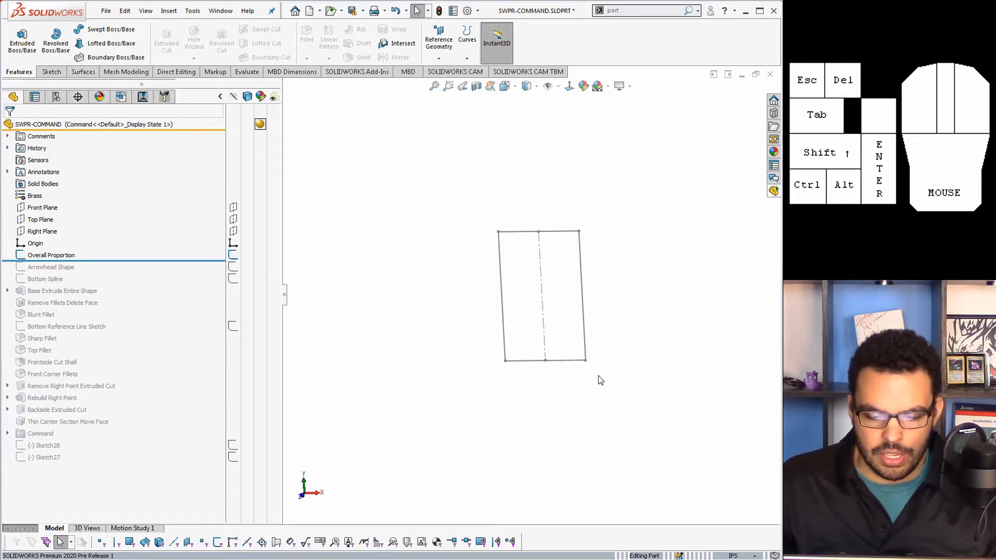
scroll(551, 273, "down", 5)
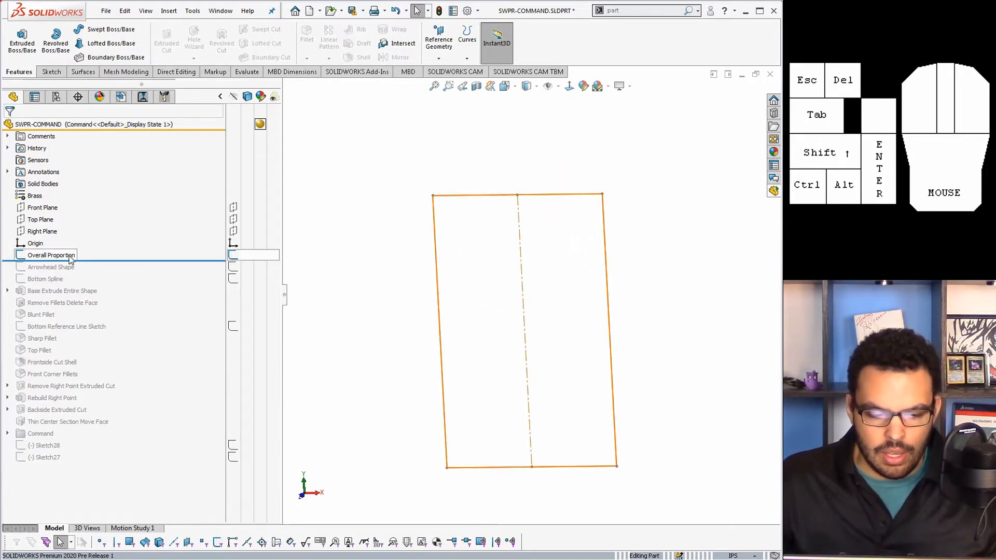
mouse_move(71, 259)
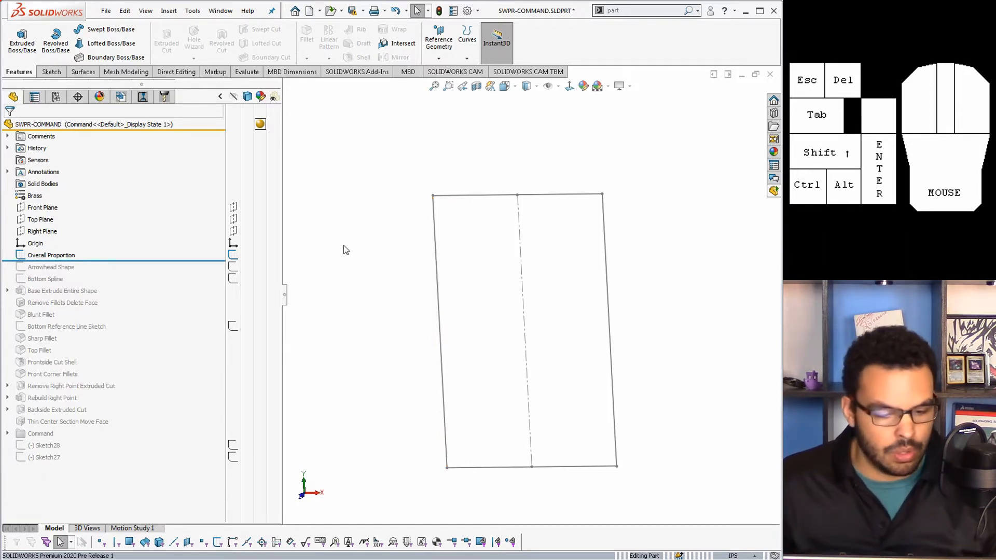
Roll forward past the Arrowhead Shape sketch and make it visible
left_click_drag(167, 261, 216, 271)
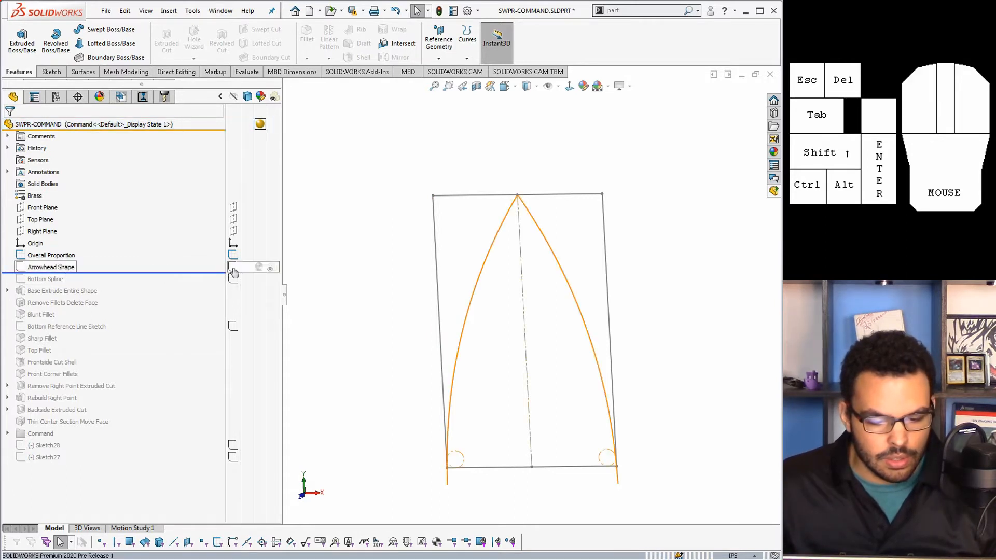
left_click(234, 270)
left_click(350, 302)
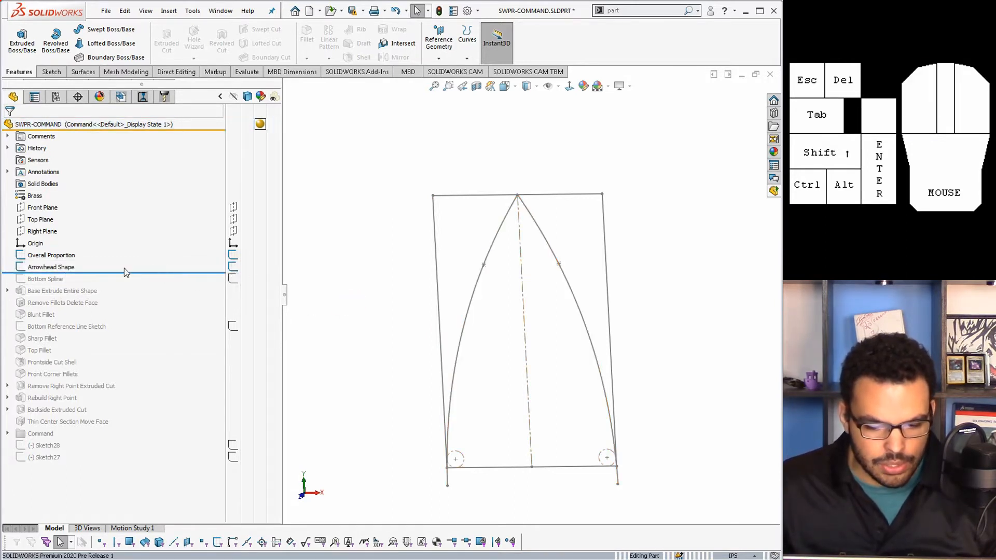
Open the Arrowhead Shape sketch, examine its two side splines and the construction circle at the lower corner, and exit the sketch
right_click(74, 271)
left_click(57, 234)
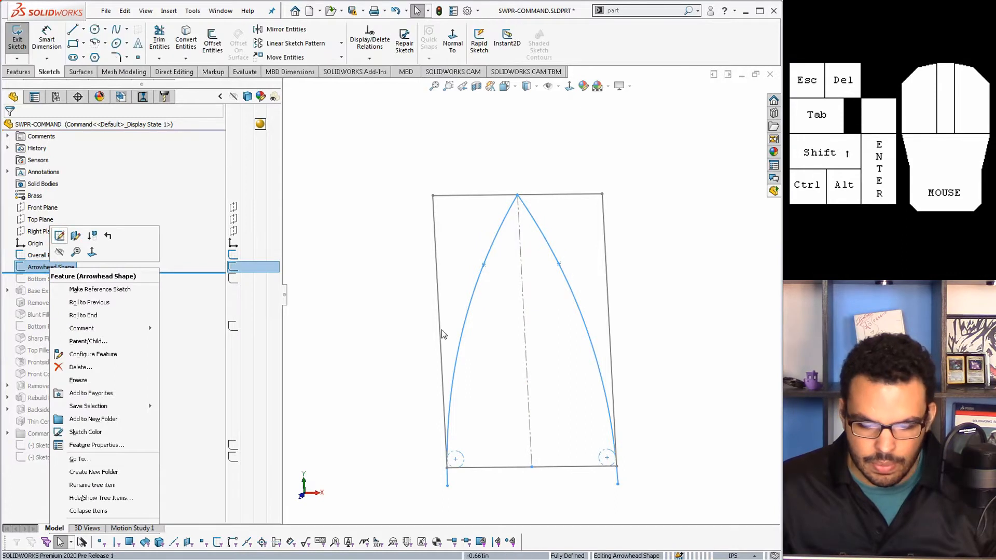
scroll(513, 347, "down", 2)
left_click(462, 289)
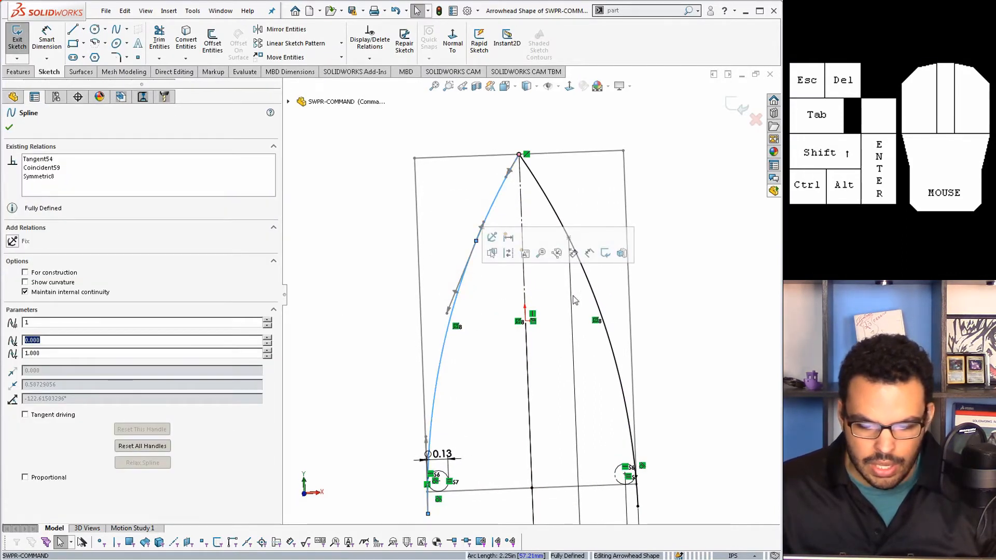
left_click(593, 293)
scroll(438, 444, "down", 5)
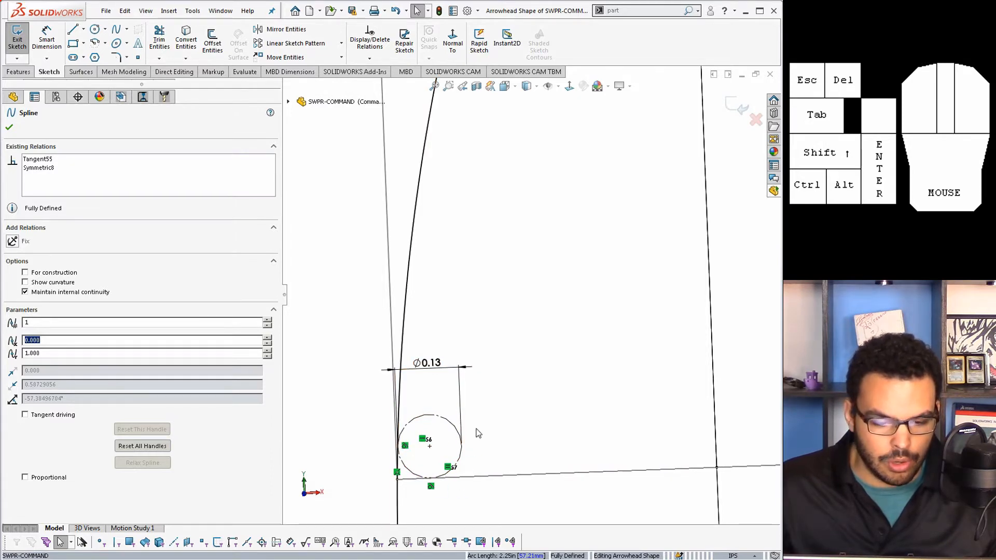
scroll(467, 411, "up", 6)
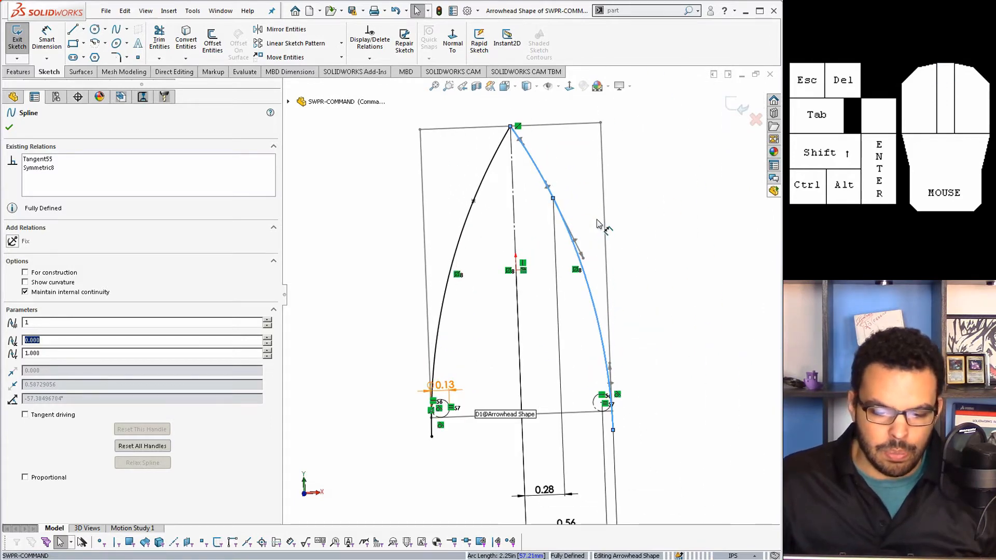
left_click(737, 107)
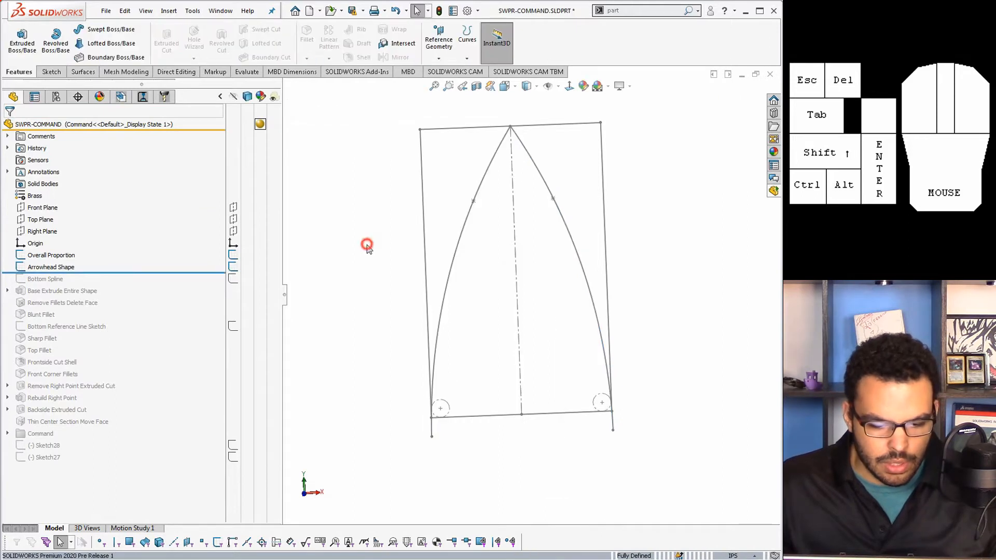
Roll forward past the Bottom Spline sketch, make it visible, and open it for editing
left_click_drag(159, 273, 155, 284)
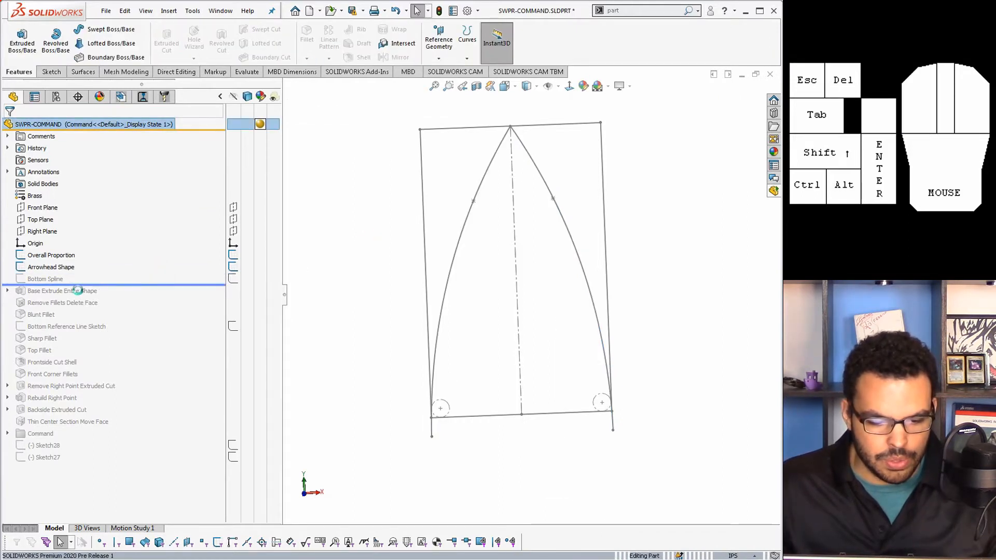
left_click(56, 280)
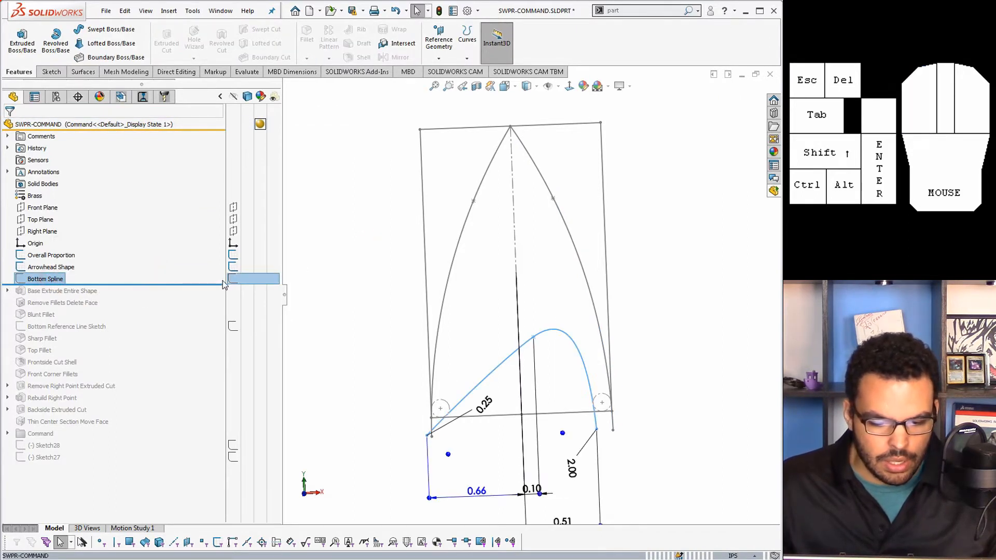
right_click(51, 281)
left_click(60, 247)
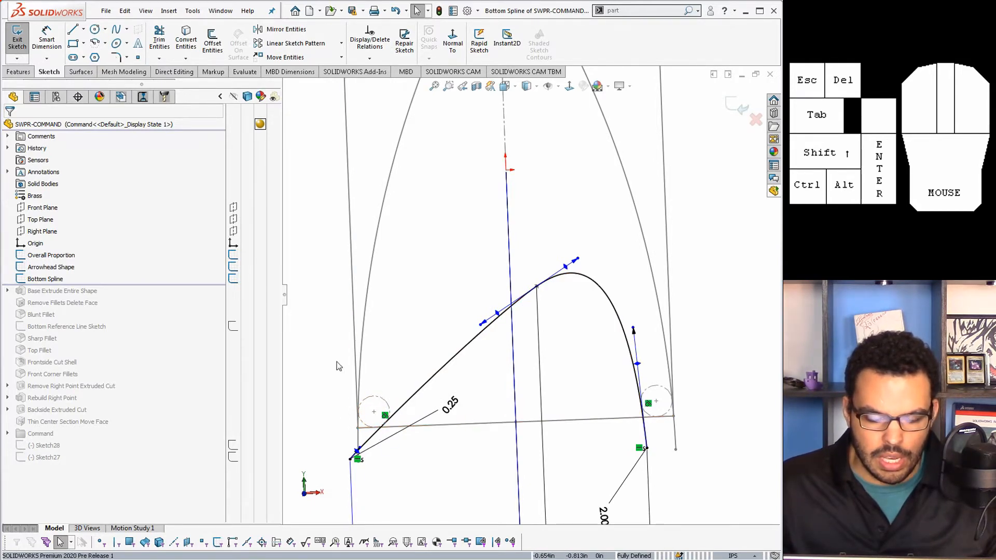
Check the Bottom Spline's feature properties and its relation to the construction circle at the lower corner, and exit the sketch
right_click(42, 279)
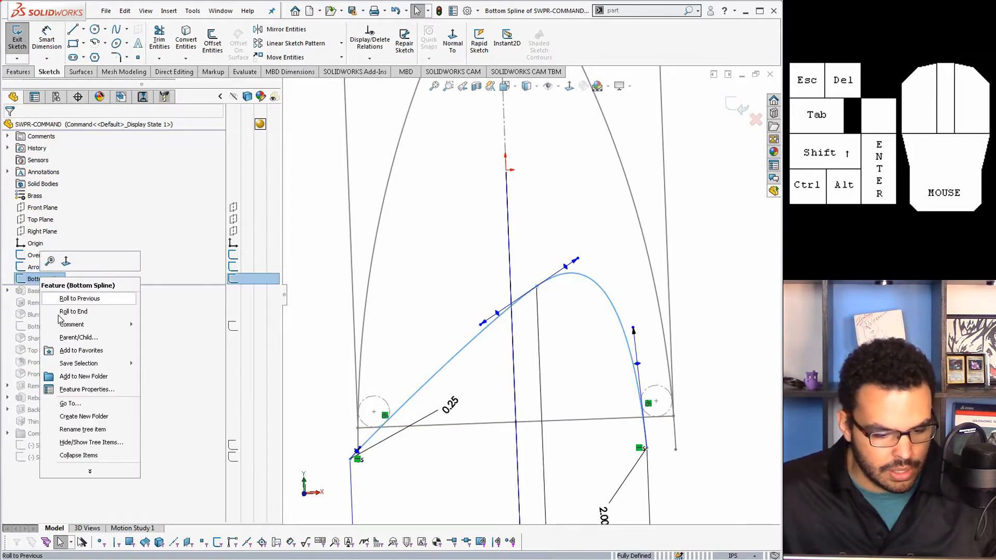
left_click(78, 389)
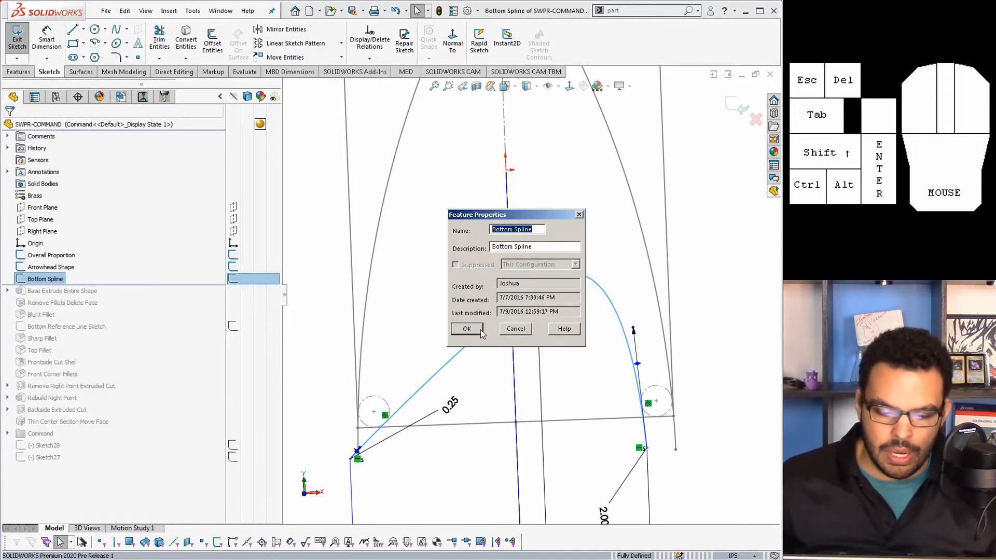
left_click(467, 329)
left_click(435, 328)
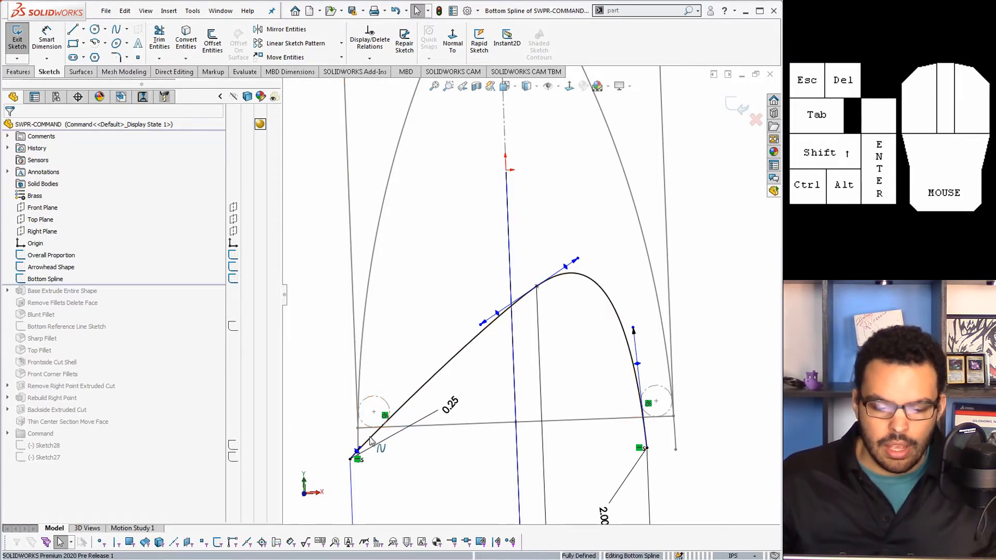
left_click(385, 416)
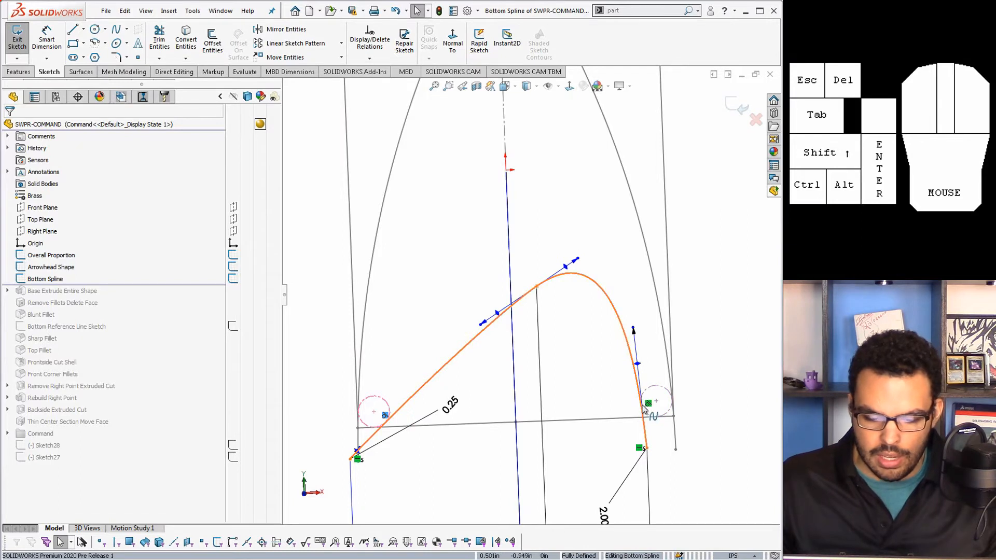
left_click(733, 104)
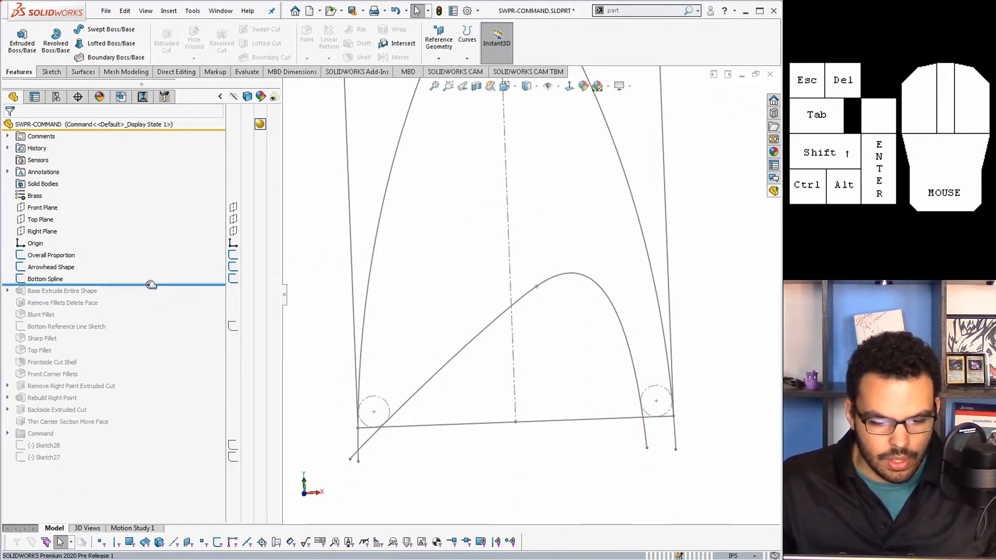
Roll forward past Base Extrude Entire Shape and expand the feature to examine its absorbed Base Extrude Sketch
left_click_drag(48, 285, 57, 295)
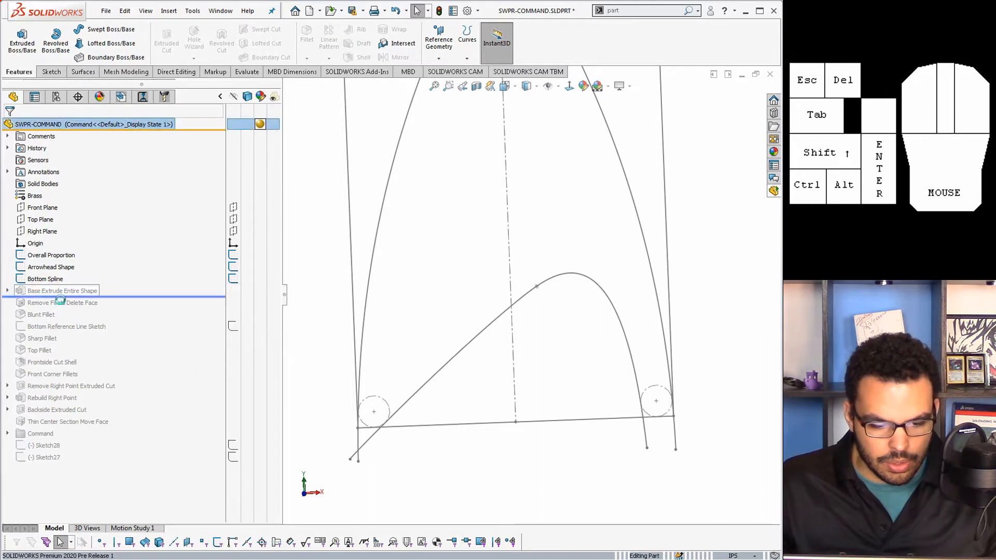
scroll(464, 303, "up", 1)
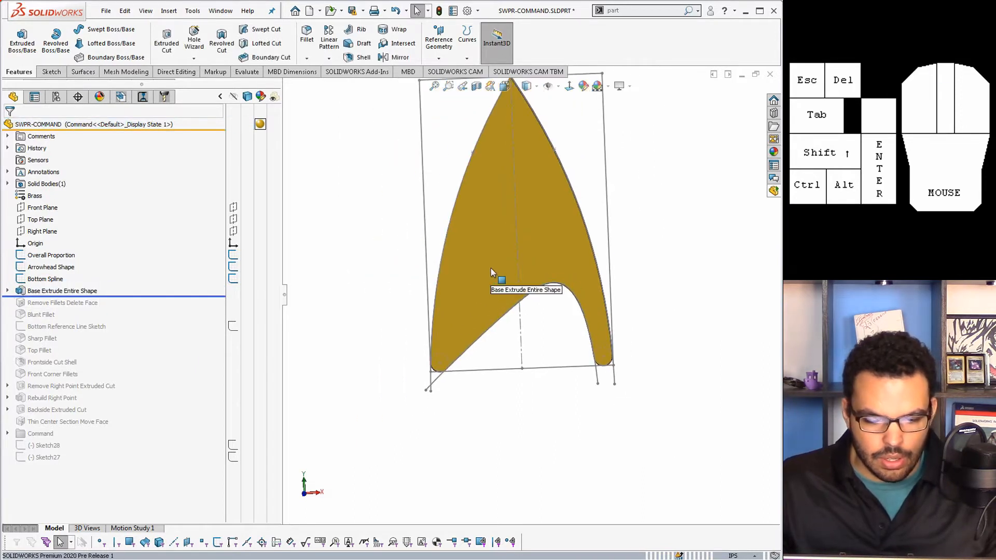
left_click(7, 291)
left_click(7, 291)
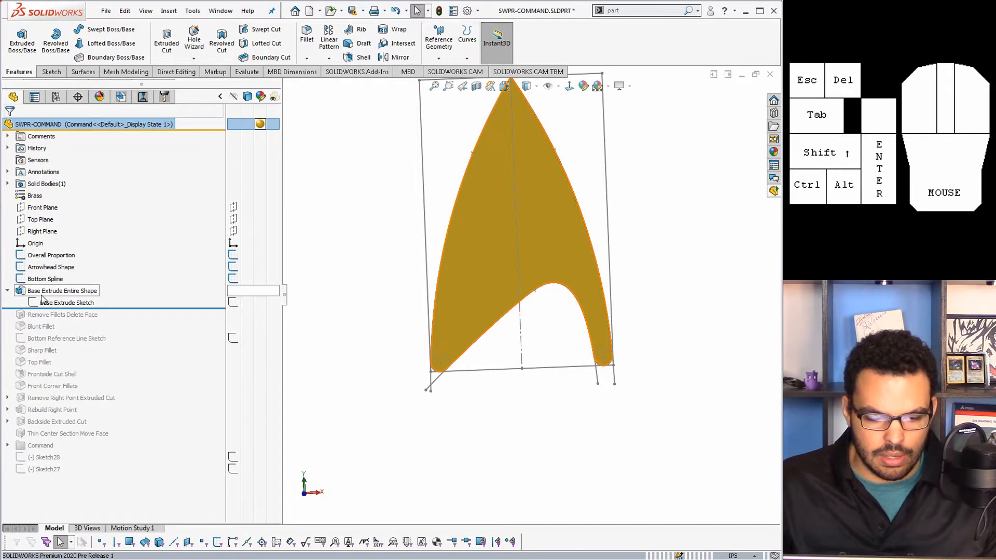
mouse_move(57, 297)
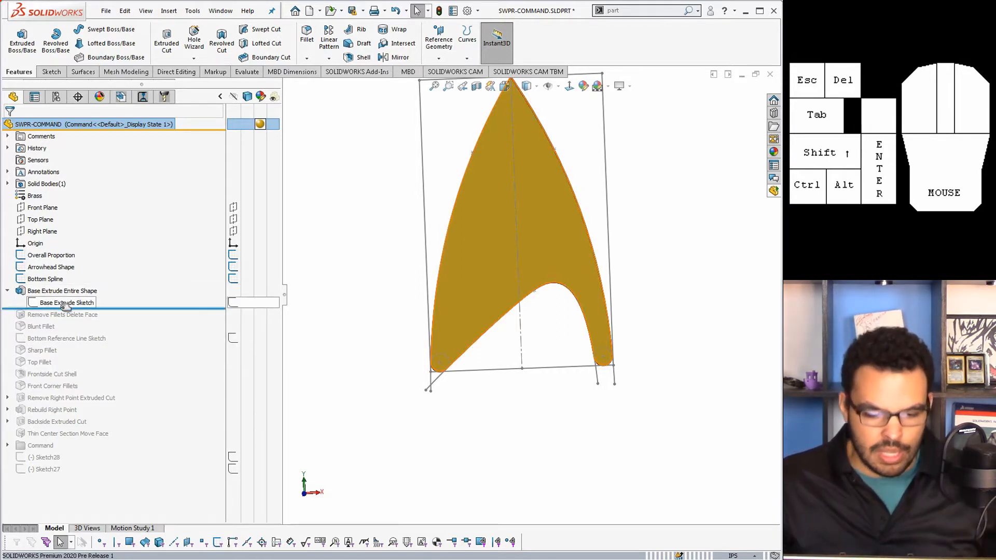
Collapse and re-expand the extrude feature, and switch the feature tree to flat tree view so sketches are listed separately
left_click(10, 291)
left_click(10, 291)
left_click(10, 291)
left_click(10, 292)
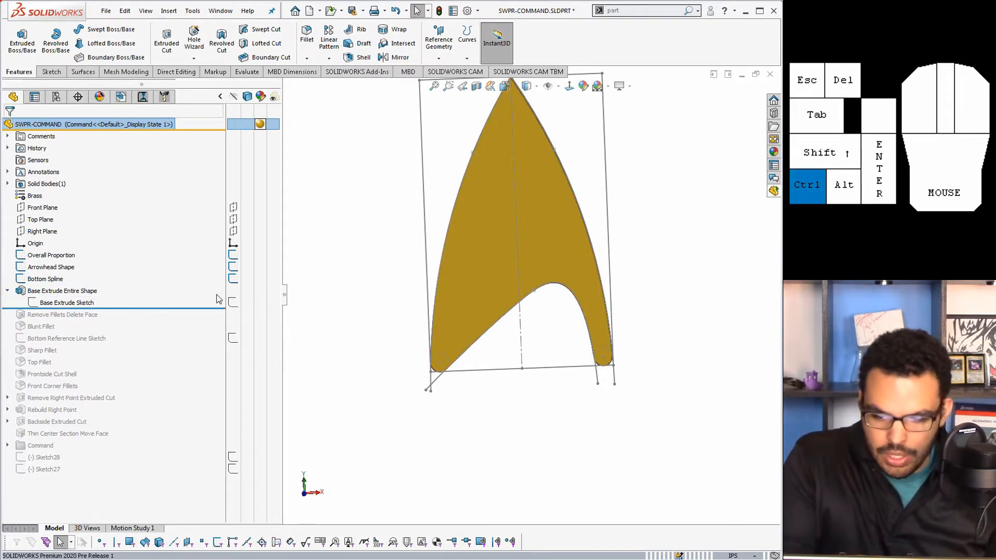
key("ctrl+t")
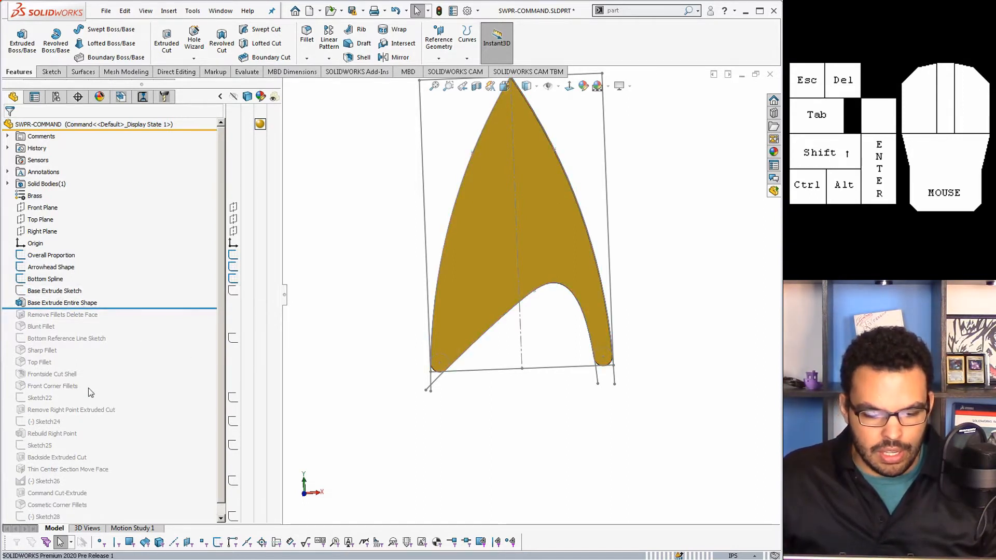
Roll back to just after Base Extrude Sketch, make that sketch visible, and hide the Bottom Spline, Arrowhead Shape and Overall Proportion sketches
left_click_drag(129, 308, 156, 296)
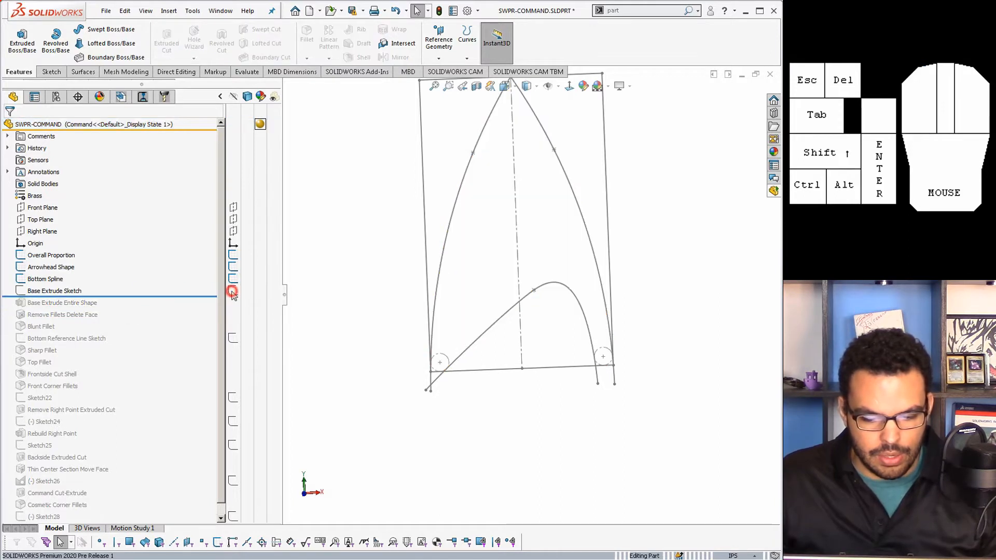
left_click(356, 278)
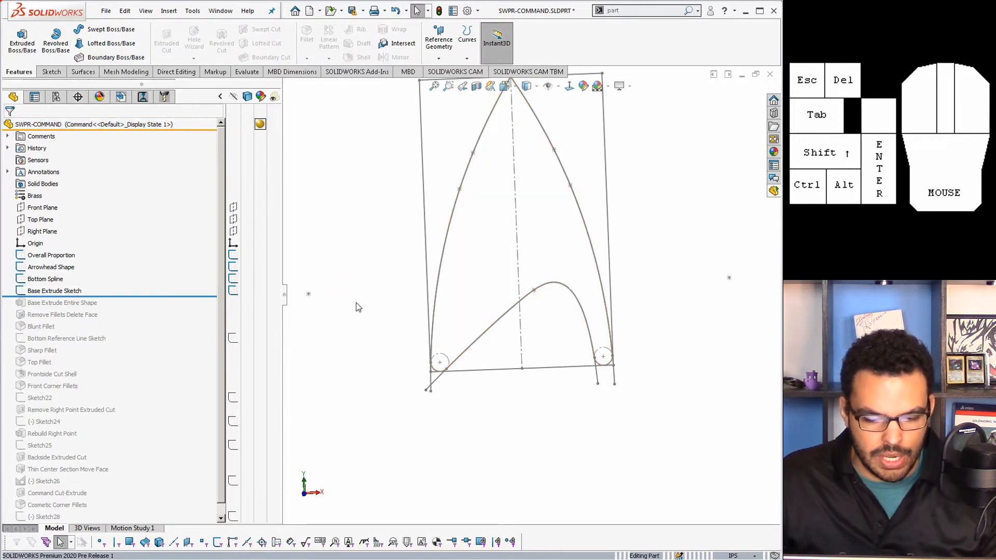
left_click(233, 280)
left_click(233, 267)
left_click(233, 255)
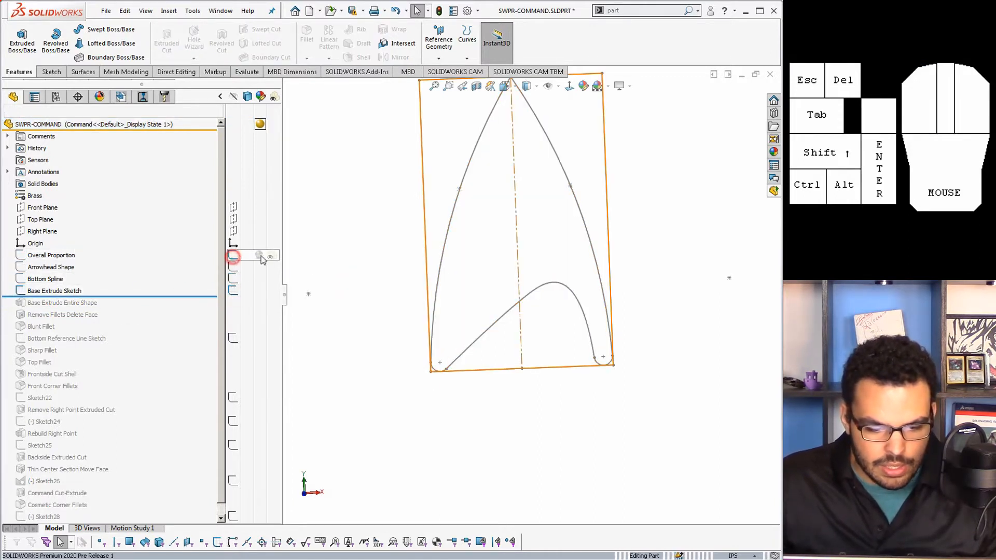
left_click(308, 263)
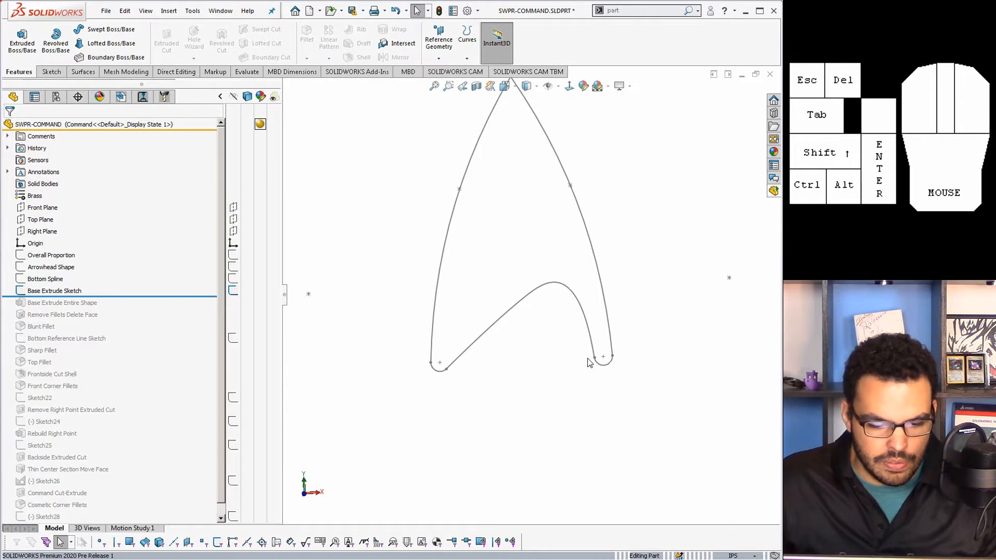
Open the Base Extrude Sketch and examine how the lower-left corner arc relates to its source construction circle
left_click(68, 290)
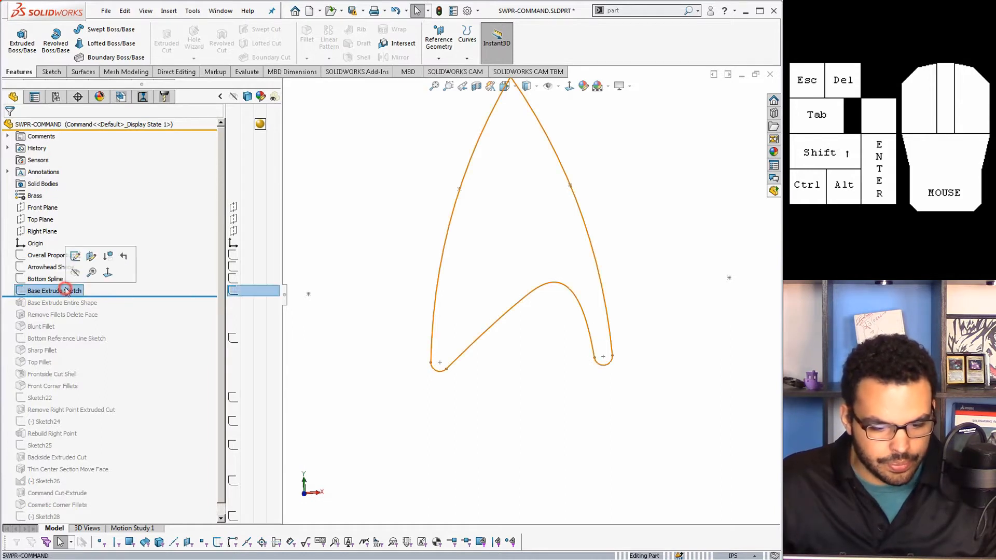
left_click(76, 256)
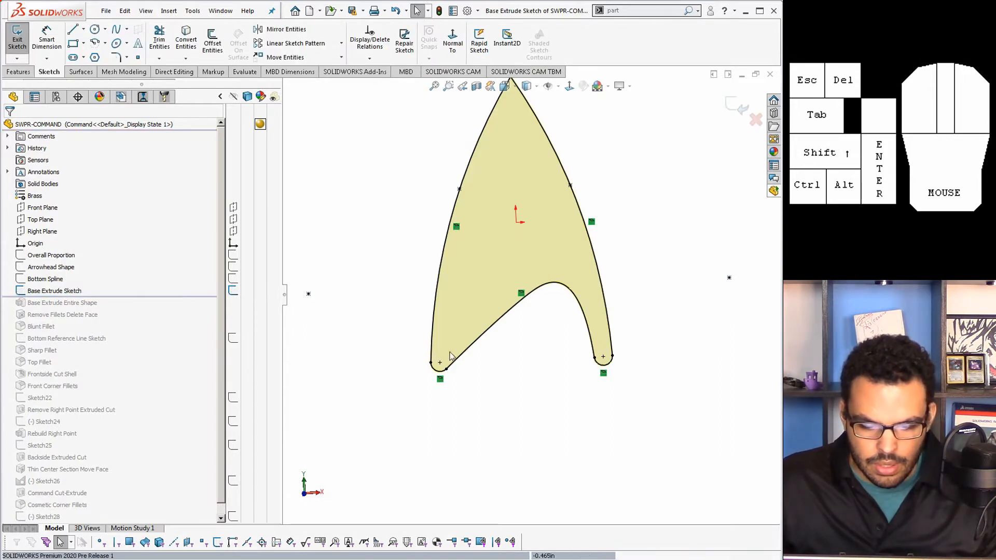
left_click(442, 379)
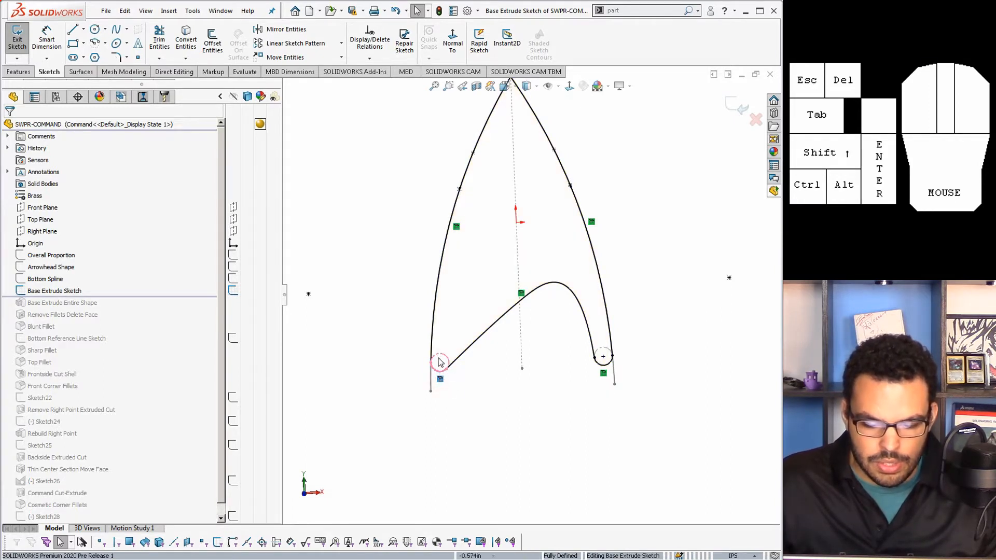
scroll(441, 376, "down", 4)
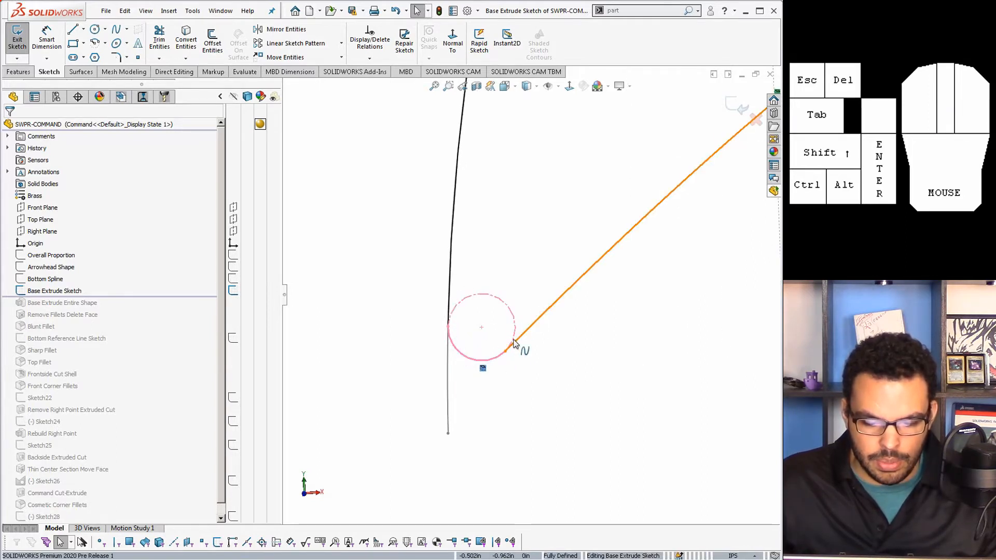
scroll(509, 262, "up", 6)
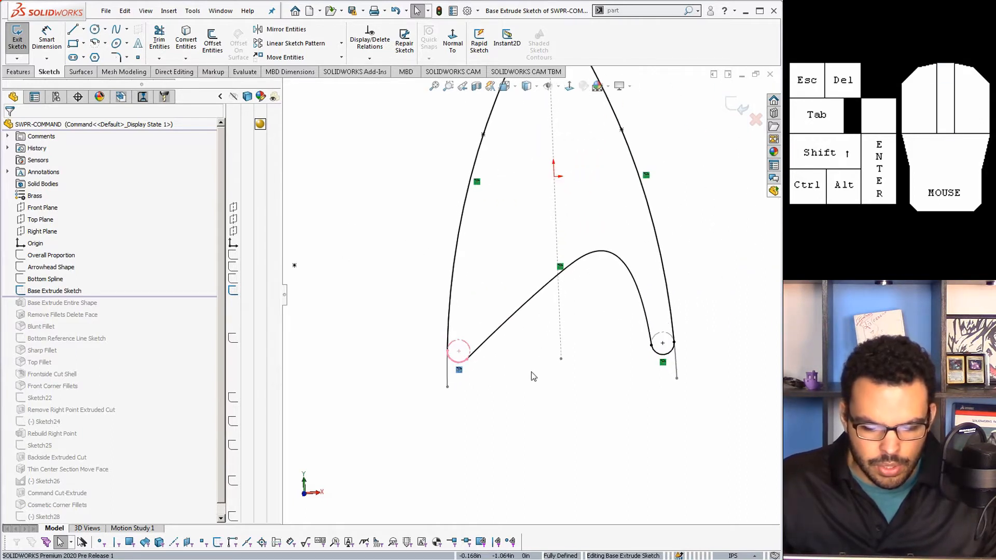
Inspect the bottom spline's existing On Edge relation in the Base Extrude Sketch, and exit the sketch
left_click(523, 304)
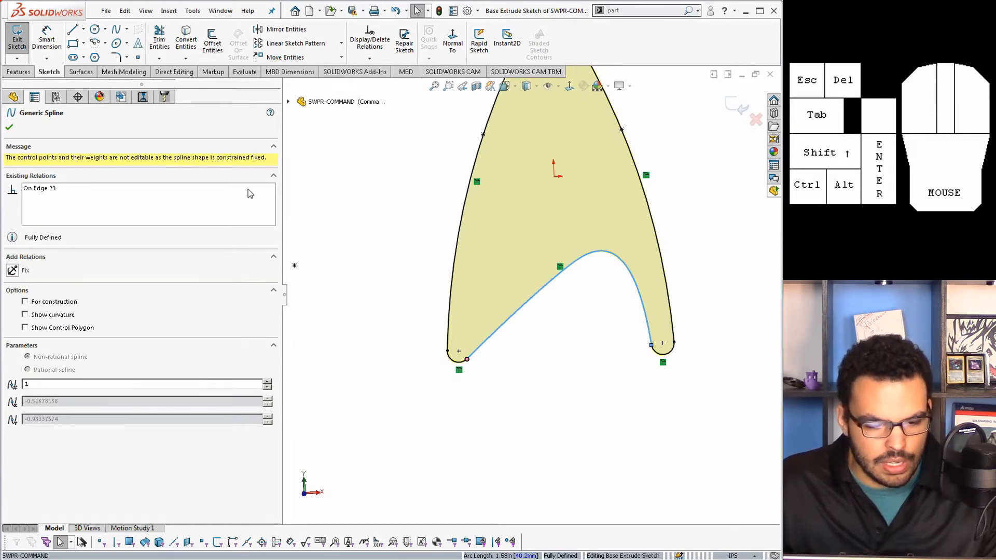
left_click(34, 190)
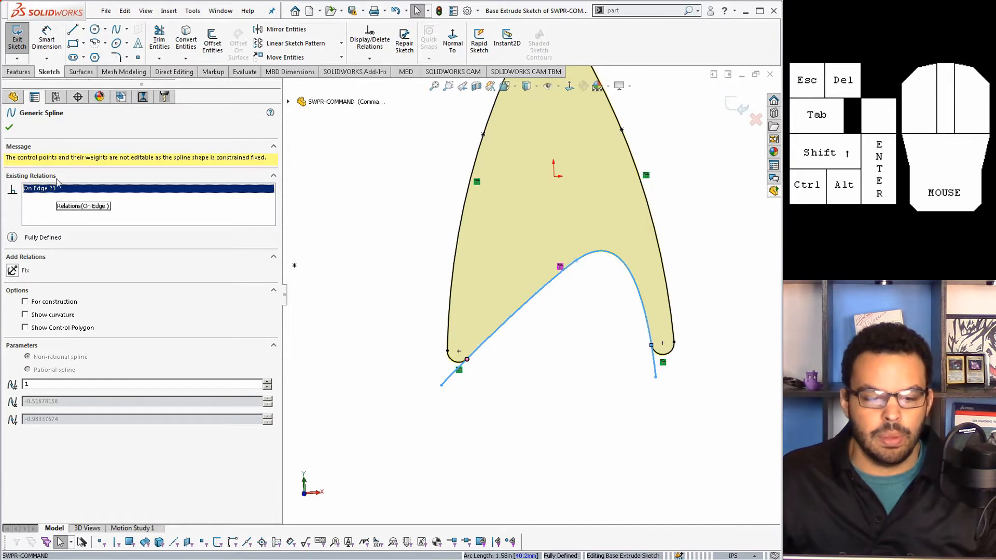
left_click(9, 127)
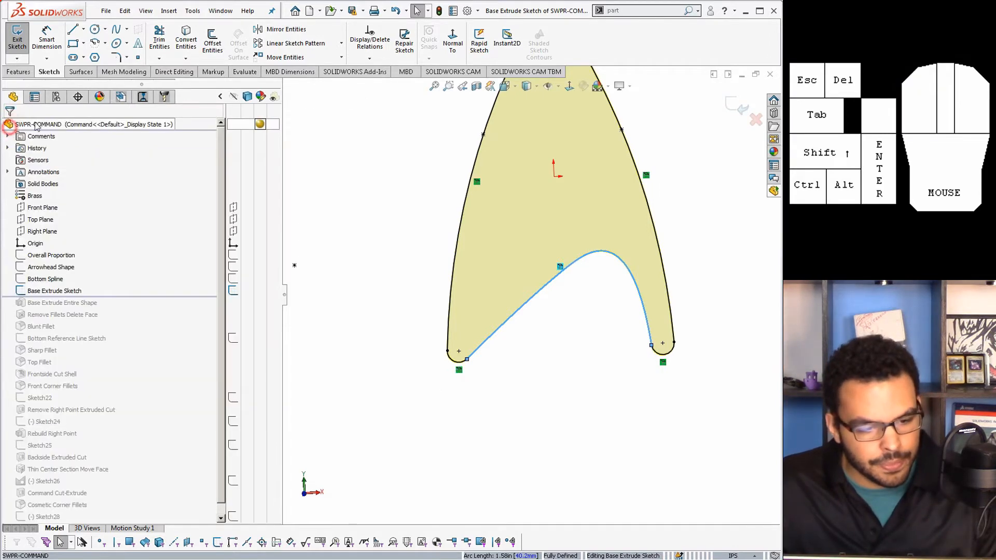
left_click(17, 39)
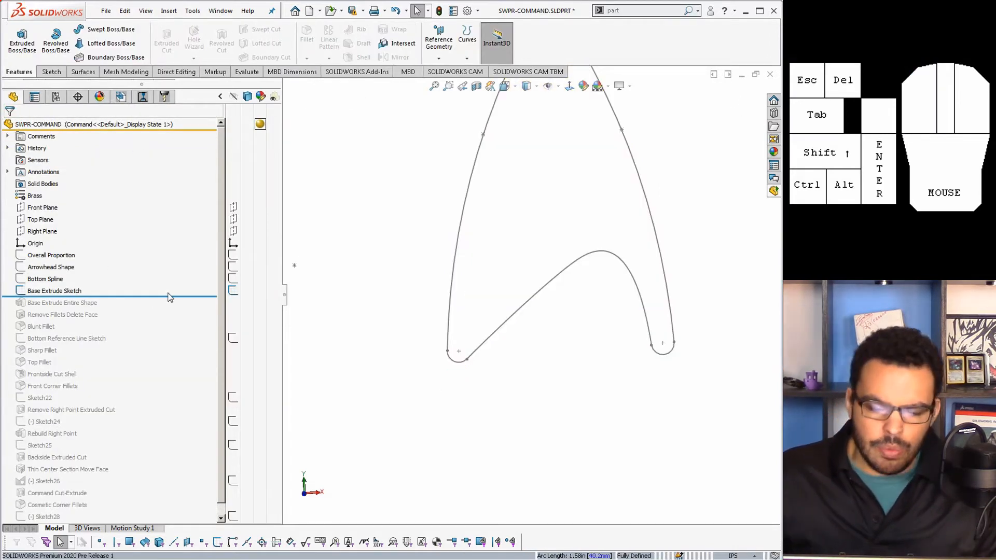
View the complete arrowhead outline and inspect the rounded arc at its lower-left corner
scroll(558, 291, "up", 4)
scroll(550, 209, "down", 3)
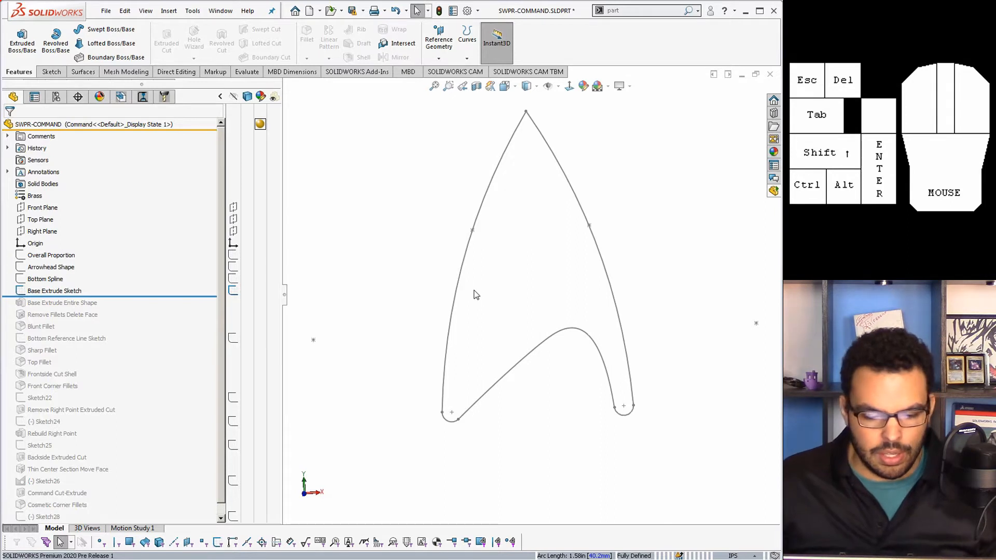
left_click(453, 419)
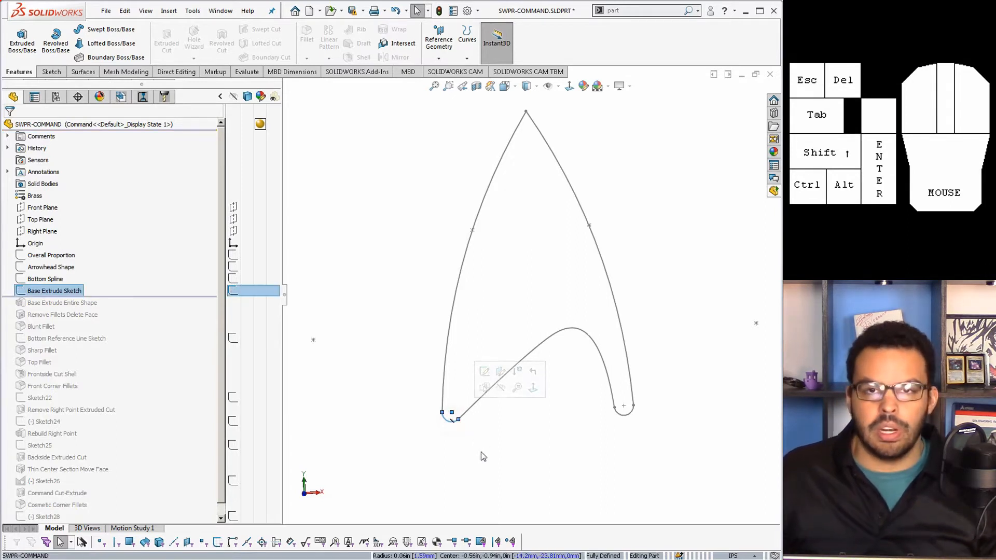
left_click(372, 307)
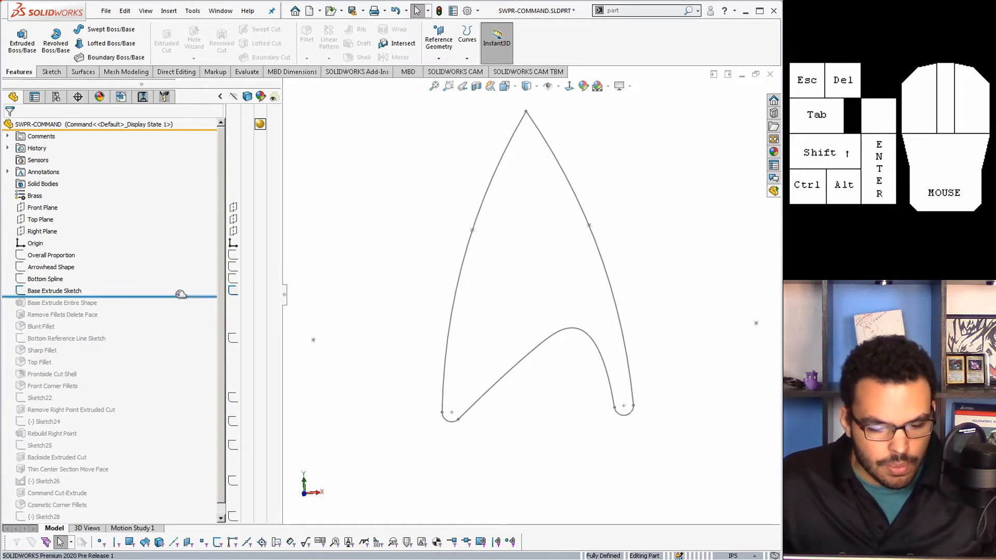
Roll forward past Base Extrude Entire Shape and examine the extruded body's thickness on both sides of the sketch
left_click_drag(180, 295, 138, 311)
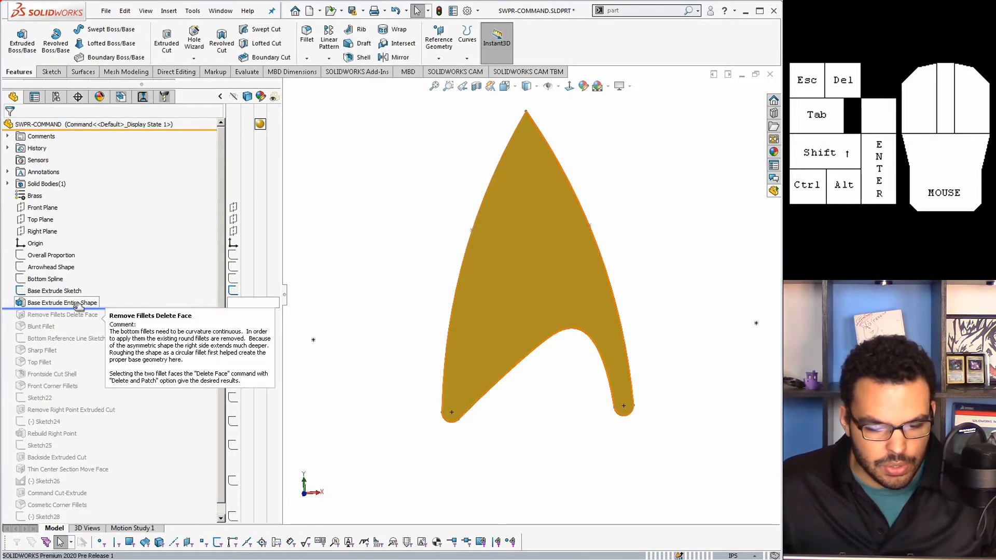
middle_click_drag(438, 235, 369, 283)
scroll(515, 174, "down", 3)
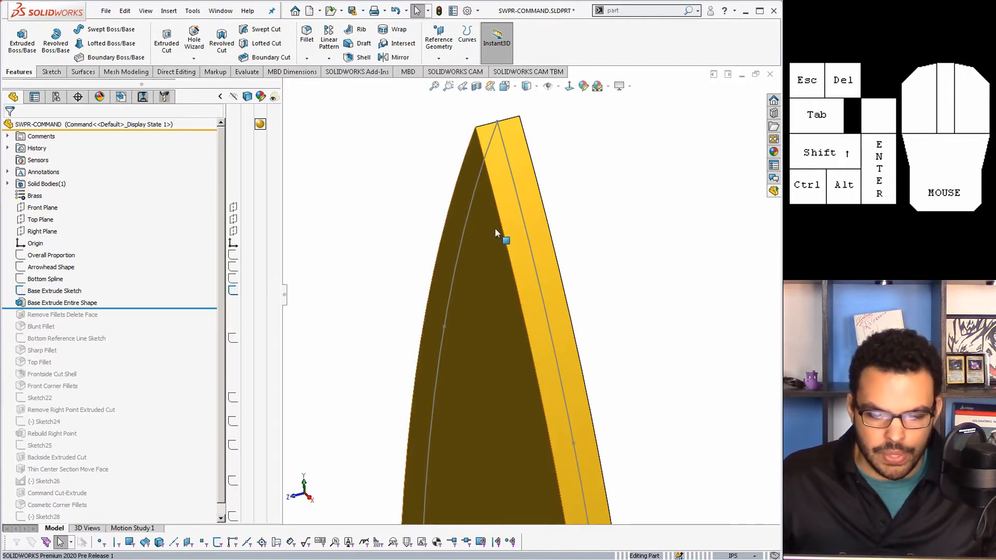
Open the Base Extrude Entire Shape definition, review its end condition, depth and comment, and accept it
left_click(84, 303)
left_click(93, 269)
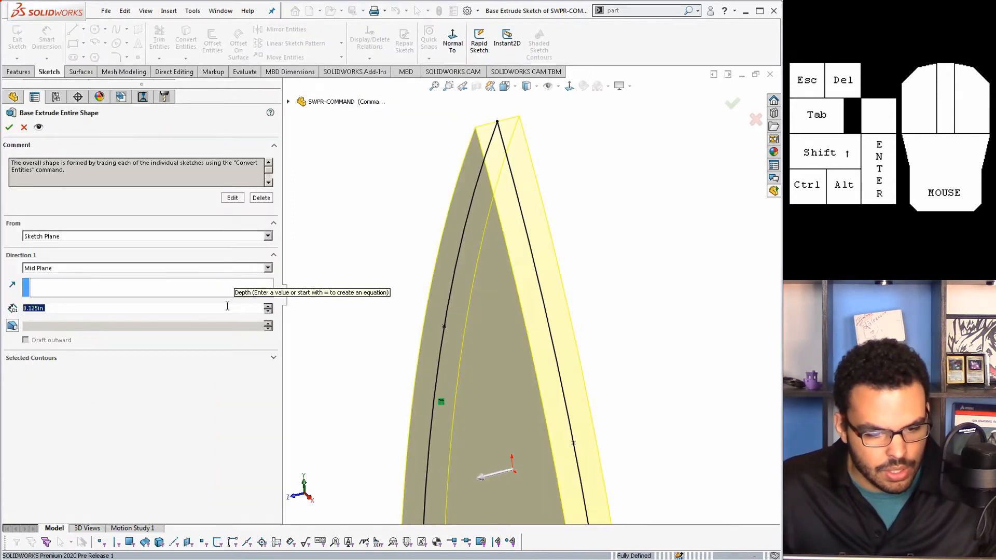
left_click_drag(154, 165, 14, 163)
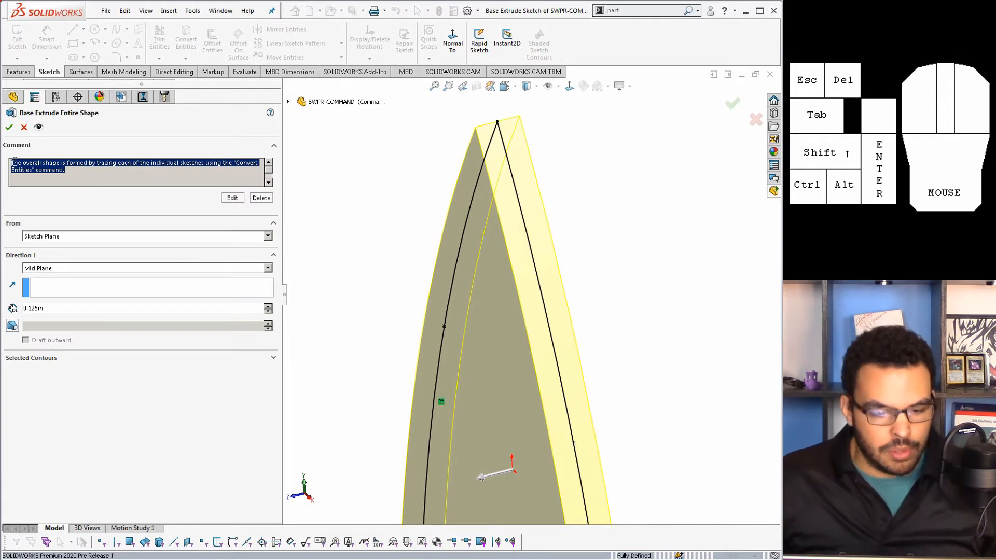
left_click(10, 129)
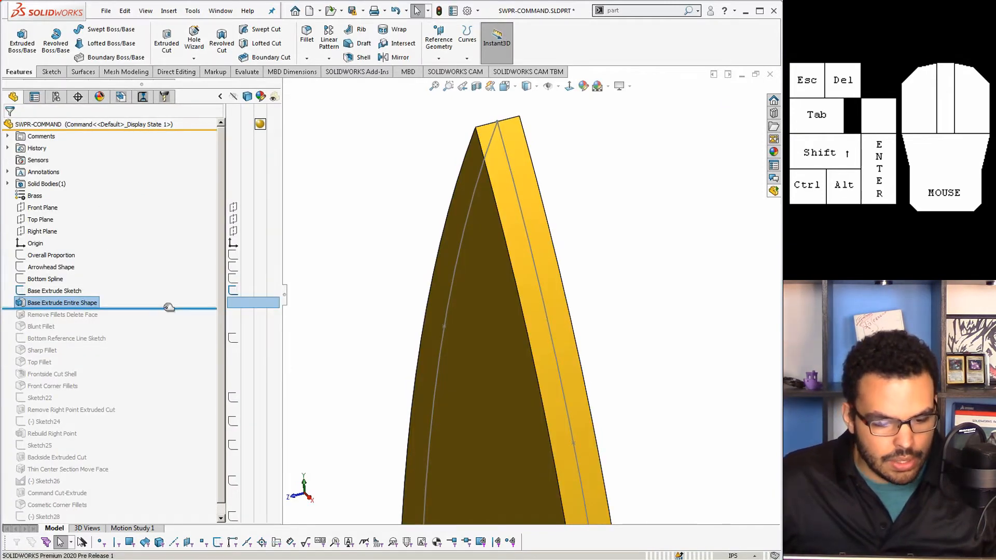
Examine the extruded arrowhead body and the rounded end faces at its two bottom corners
scroll(358, 338, "up", 7)
middle_click_drag(572, 413, 587, 406)
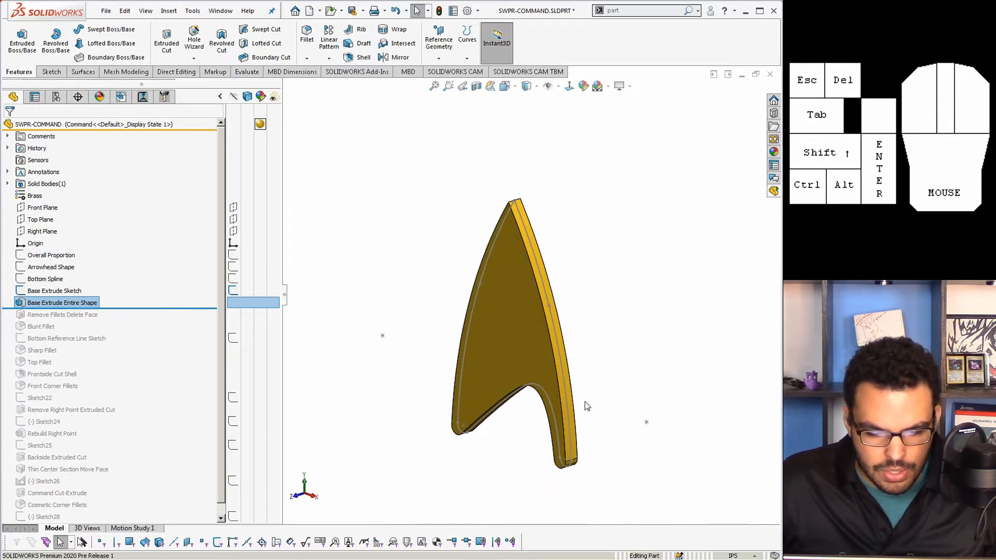
scroll(498, 436, "down", 5)
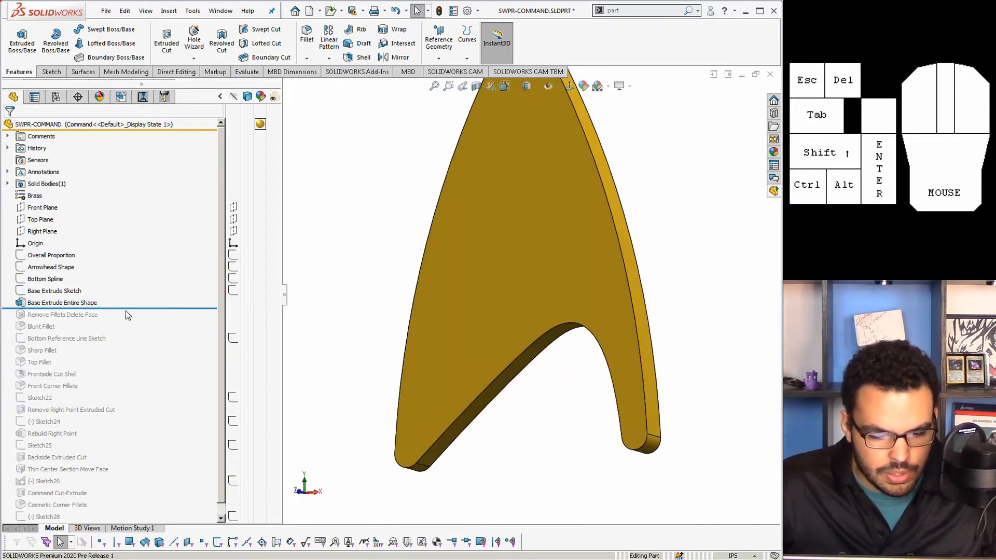
scroll(298, 321, "up", 3)
scroll(504, 421, "down", 2)
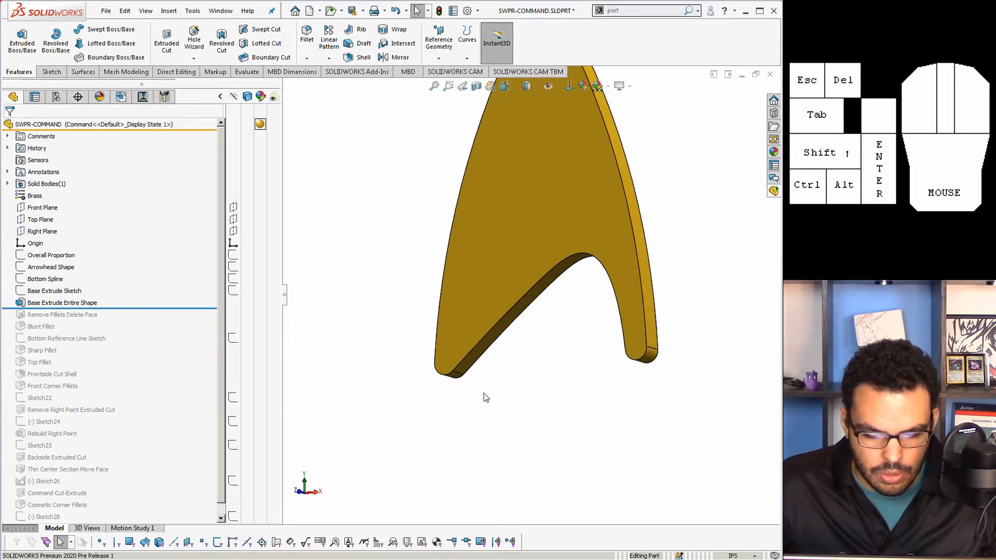
left_click(453, 377)
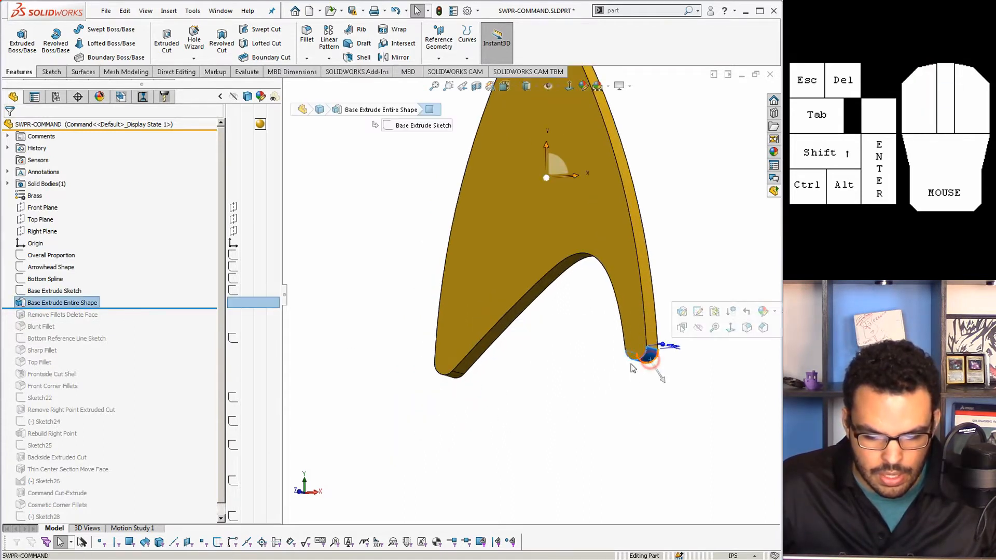
left_click(603, 378)
Roll forward past Remove Fillets Delete Face, review its two selected corner faces and Delete and Patch option, and accept it
left_click_drag(173, 308, 167, 318)
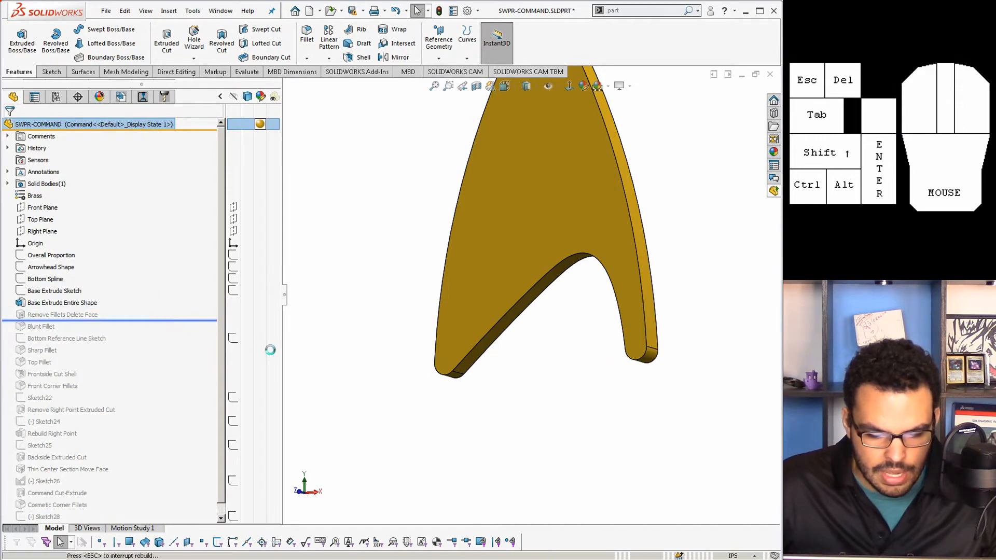
mouse_move(469, 373)
middle_mouse_down()
mouse_move(532, 400)
mouse_move(481, 380)
middle_mouse_up()
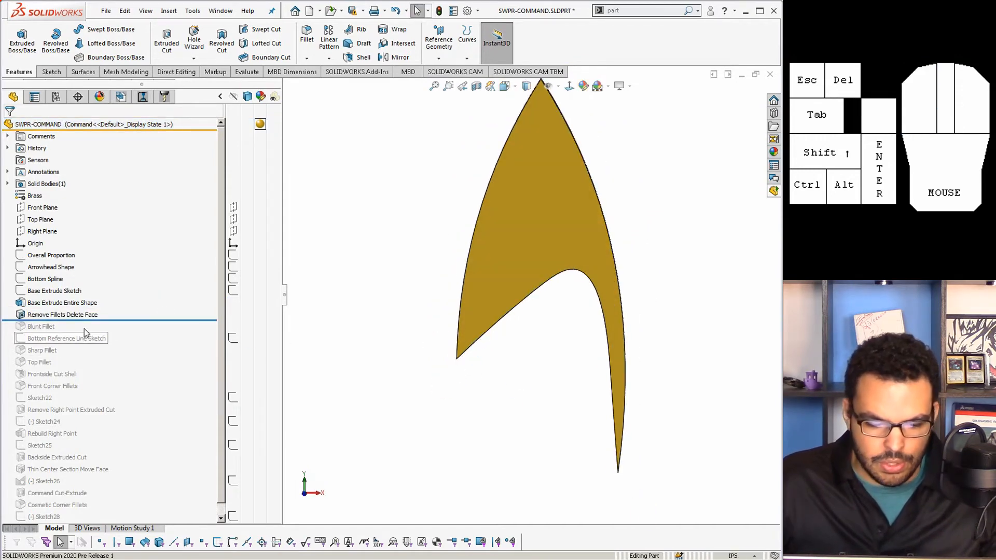
left_click(61, 315)
left_click(92, 286)
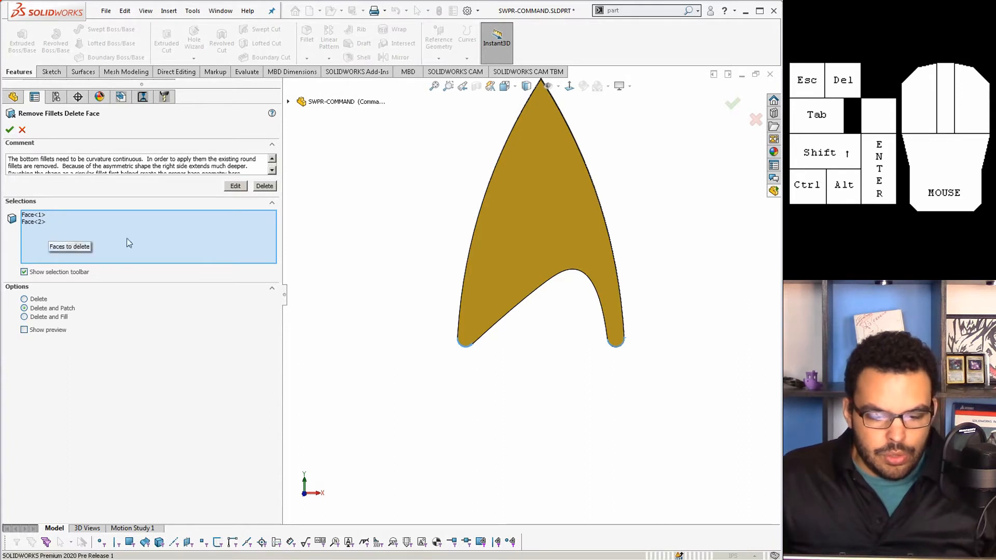
scroll(509, 340, "down", 5)
middle_click_drag(466, 329, 445, 305)
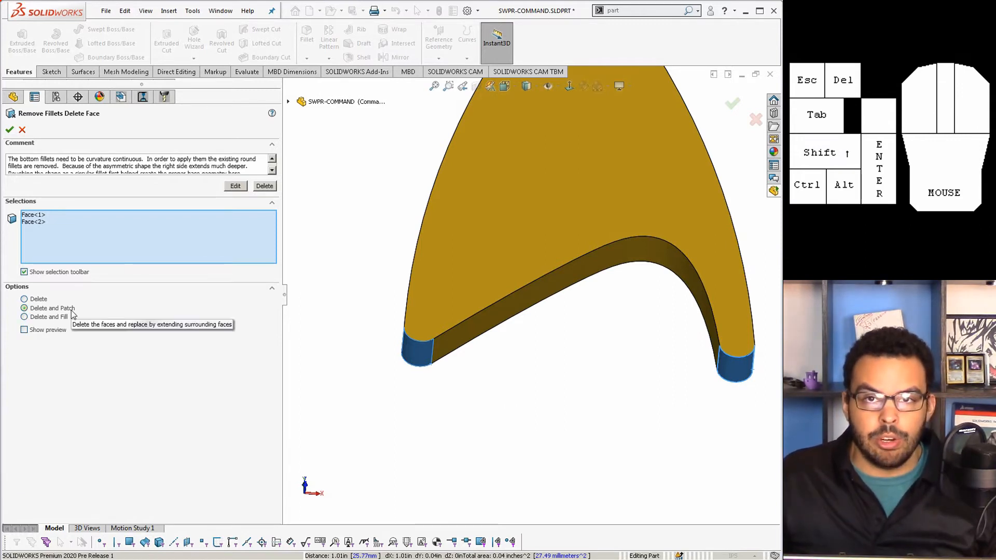
scroll(437, 300, "down", 3)
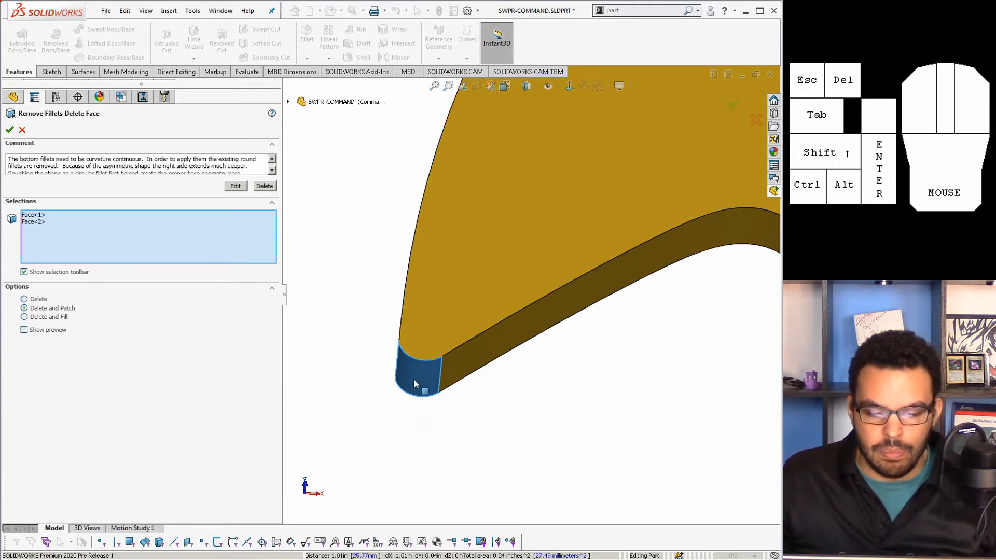
scroll(413, 378, "up", 3)
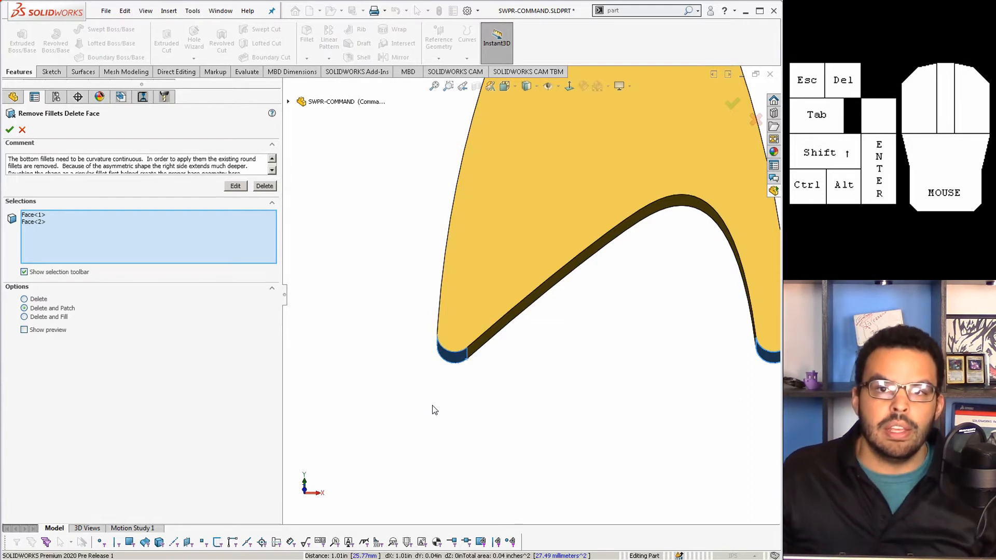
left_click(10, 130)
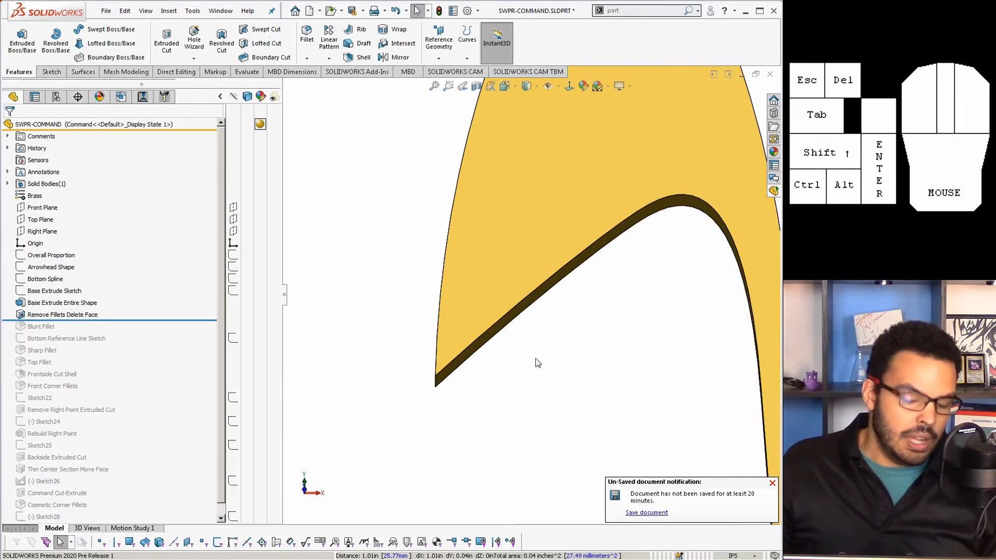
Examine the bottom points of the arrowhead after the rounded faces are removed, including the long tip and the edge thickness
scroll(597, 346, "up", 3)
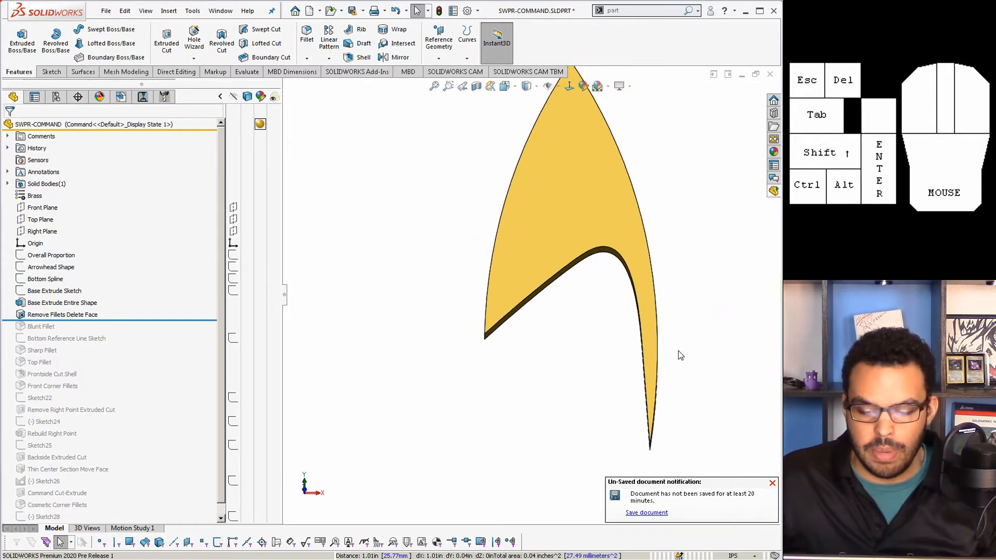
scroll(628, 411, "down", 4)
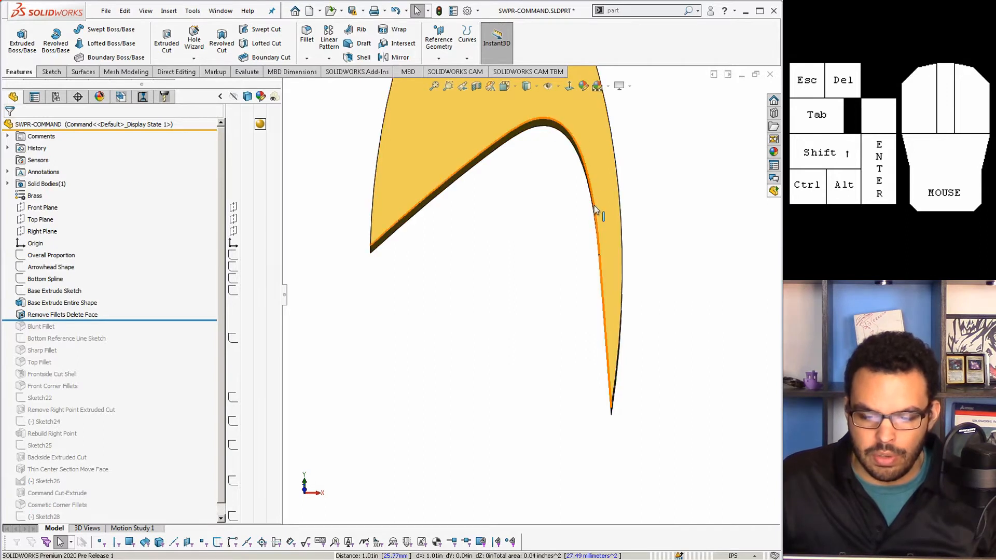
scroll(563, 244, "up", 4)
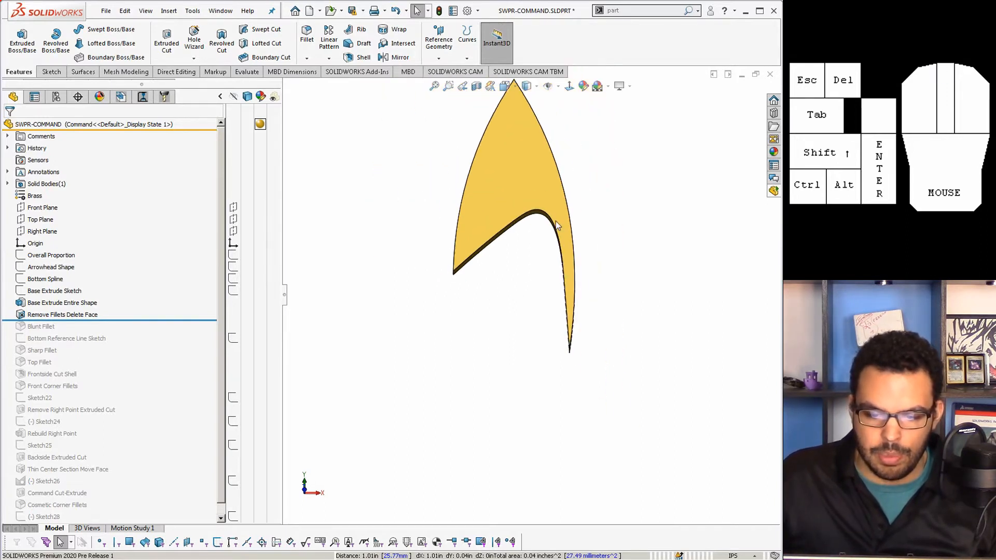
middle_click_drag(546, 190, 518, 198)
scroll(508, 166, "down", 2)
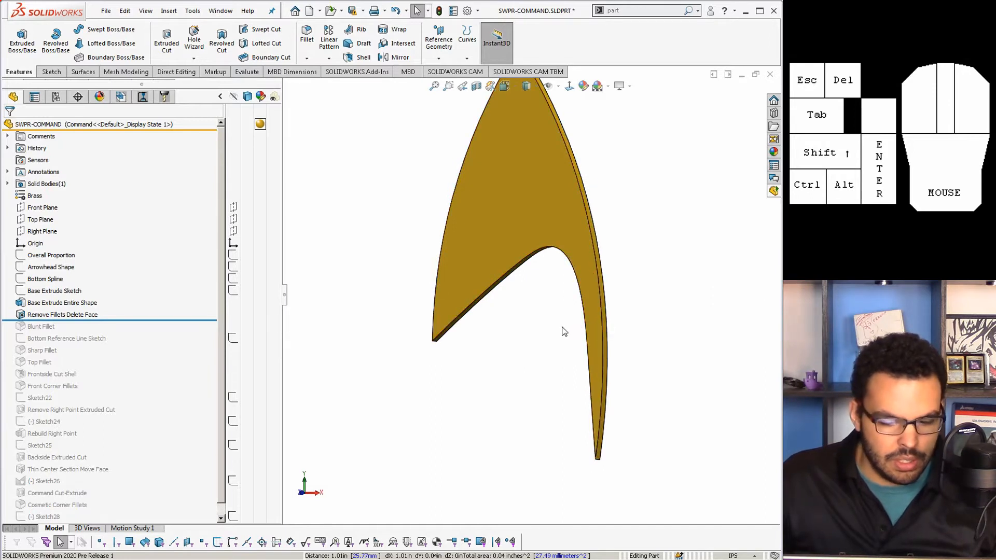
Roll forward past Blunt Fillet and highlight the fillet on the arrowhead's shorter bottom point
left_click_drag(129, 320, 127, 331)
left_click(42, 327)
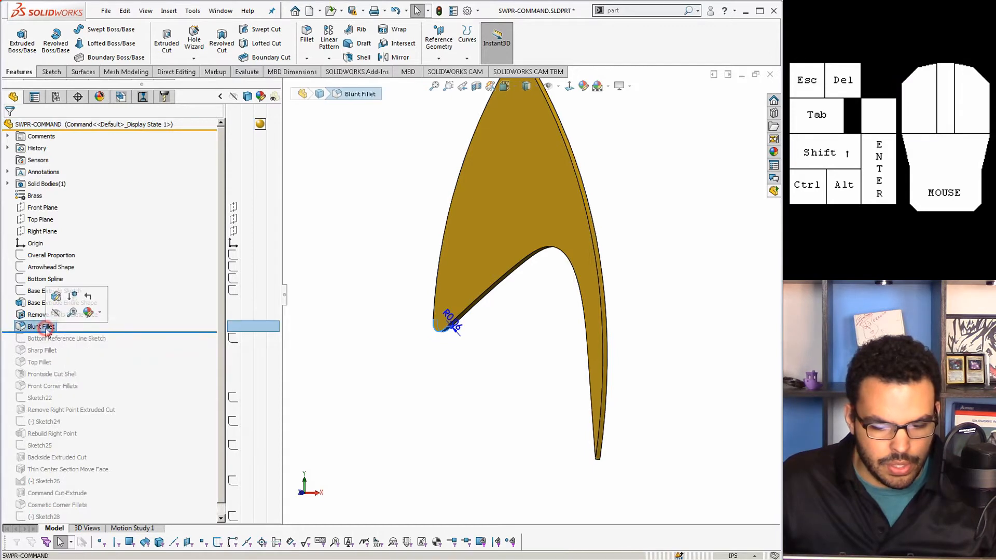
left_click(423, 396)
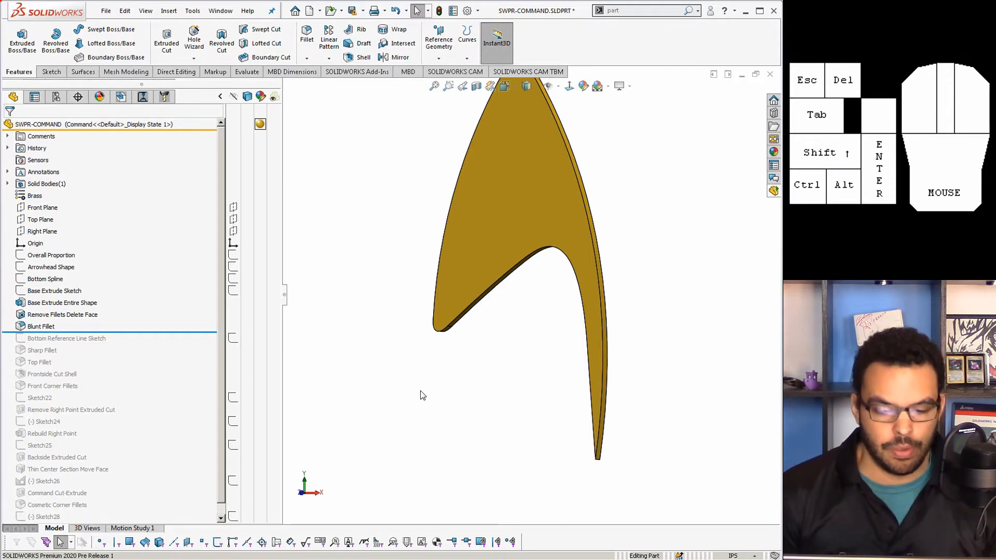
Open the Blunt Fillet definition and preview the corner with a Circular profile
left_click(47, 327)
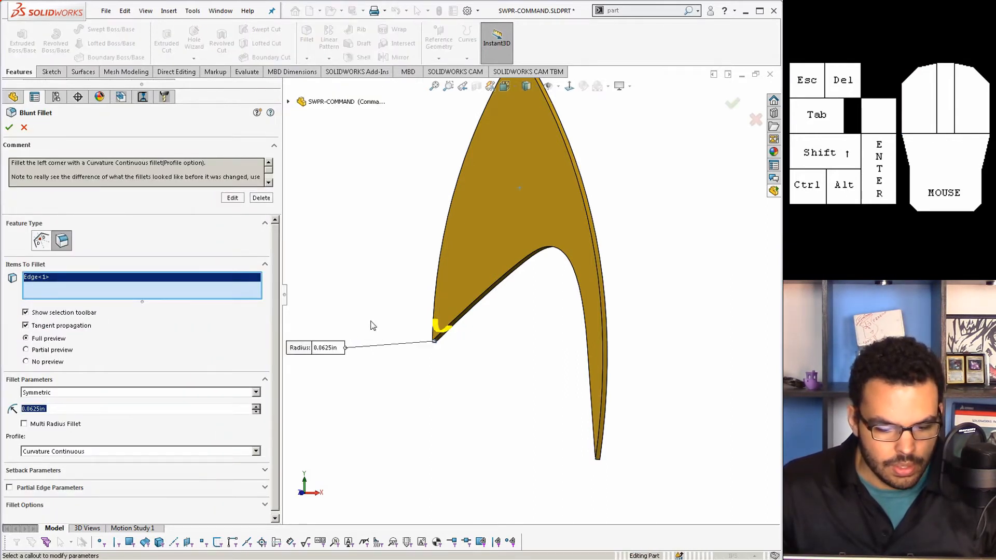
scroll(280, 324, "down", 1)
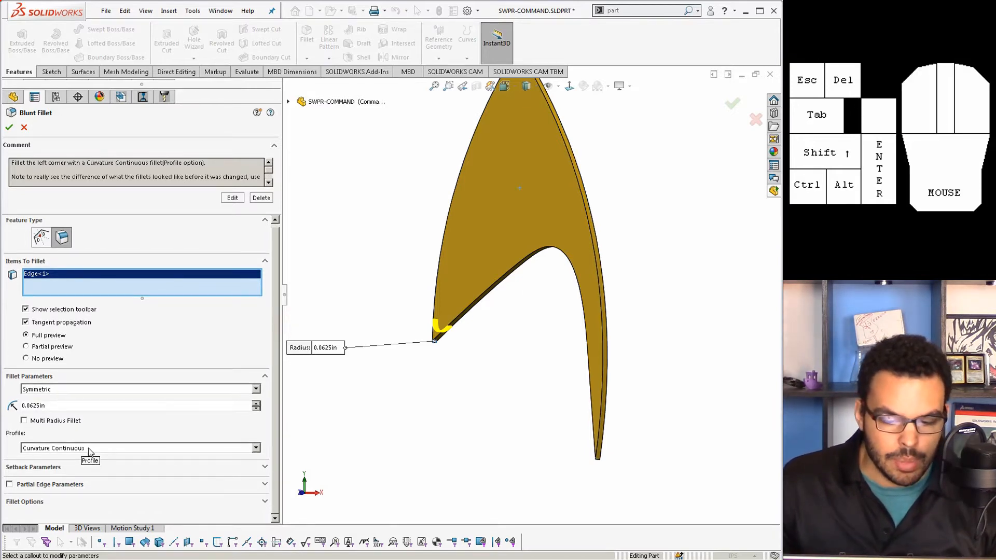
left_click(89, 449)
left_click(88, 457)
scroll(485, 327, "down", 3)
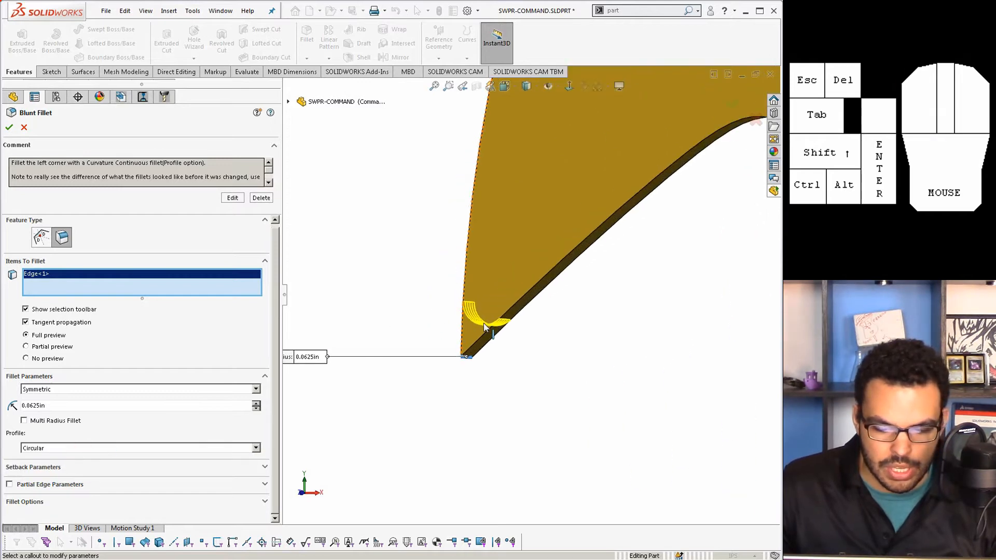
scroll(485, 327, "down", 4)
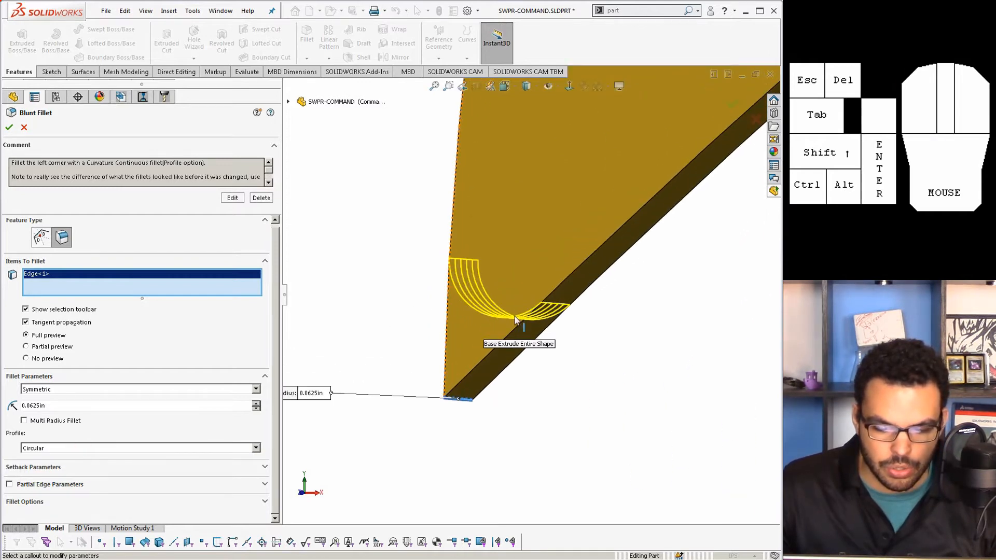
Set the Blunt Fillet profile to Curvature Continuous, highlight that profile note in the comment, and accept the fillet
left_click(95, 449)
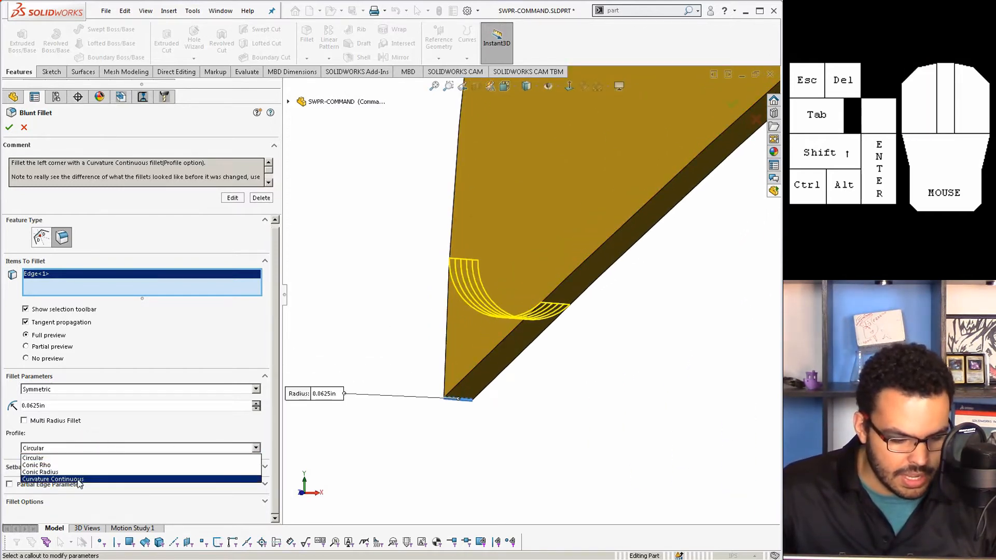
left_click(78, 479)
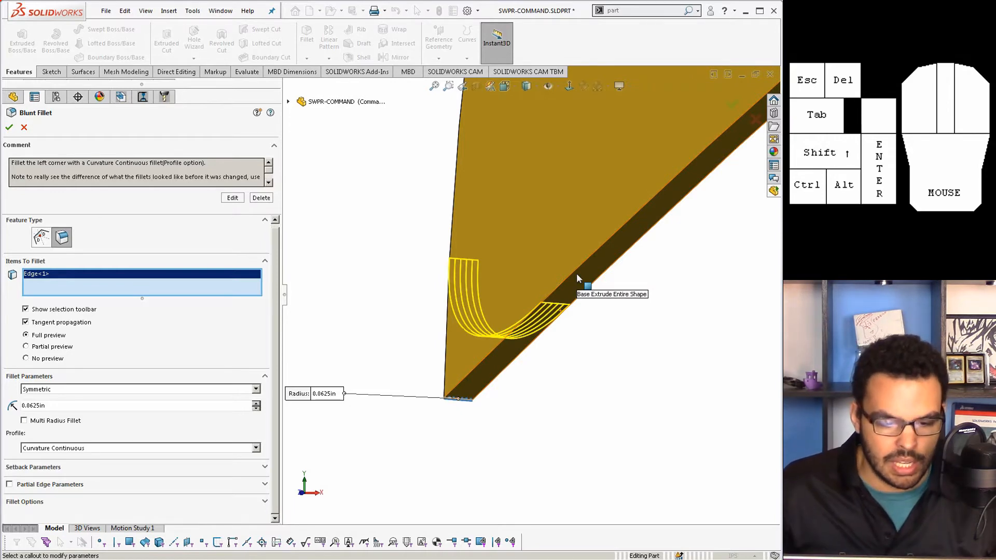
left_click_drag(205, 162, 84, 163)
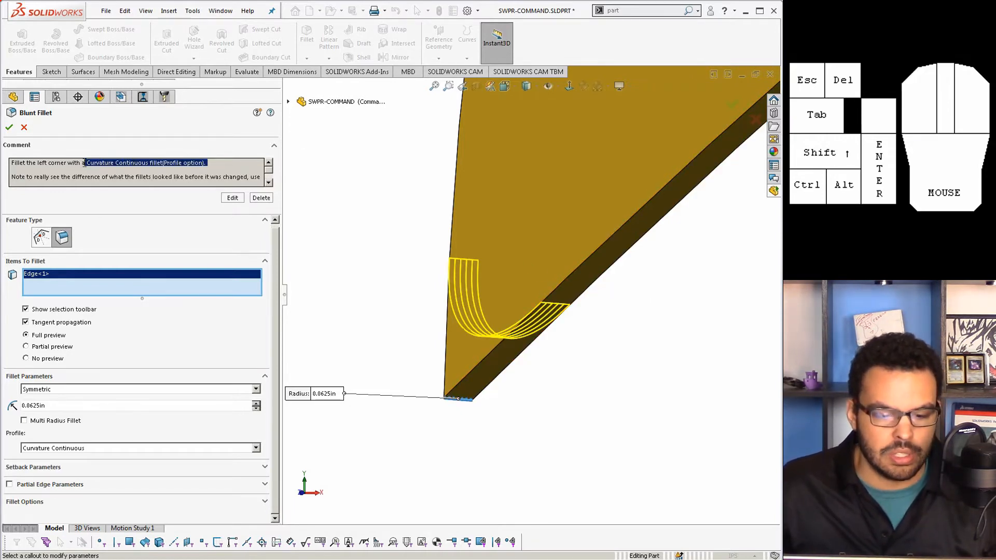
left_click(9, 128)
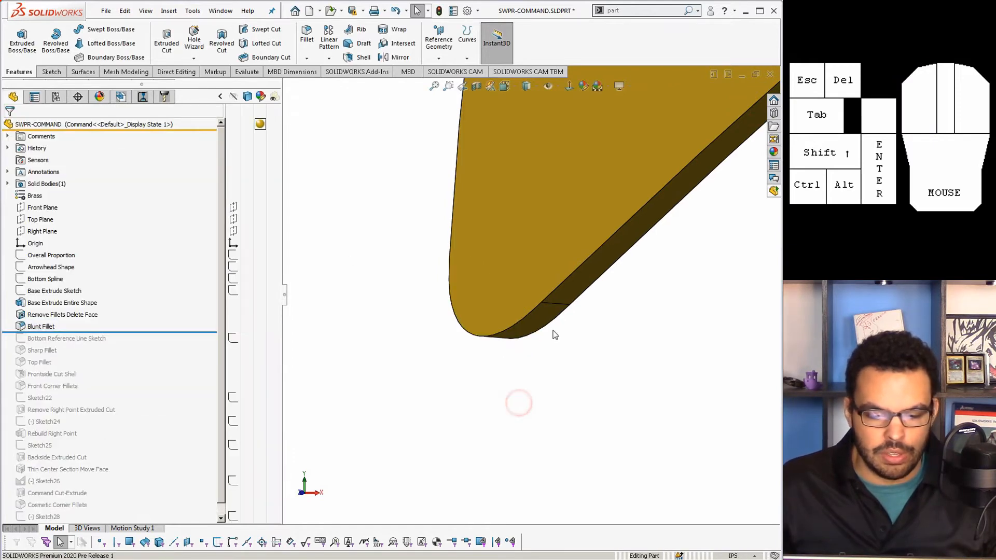
Roll back to just after Base Extrude Entire Shape and turn on the Curvature display for the body
middle_click_drag(555, 335, 615, 261)
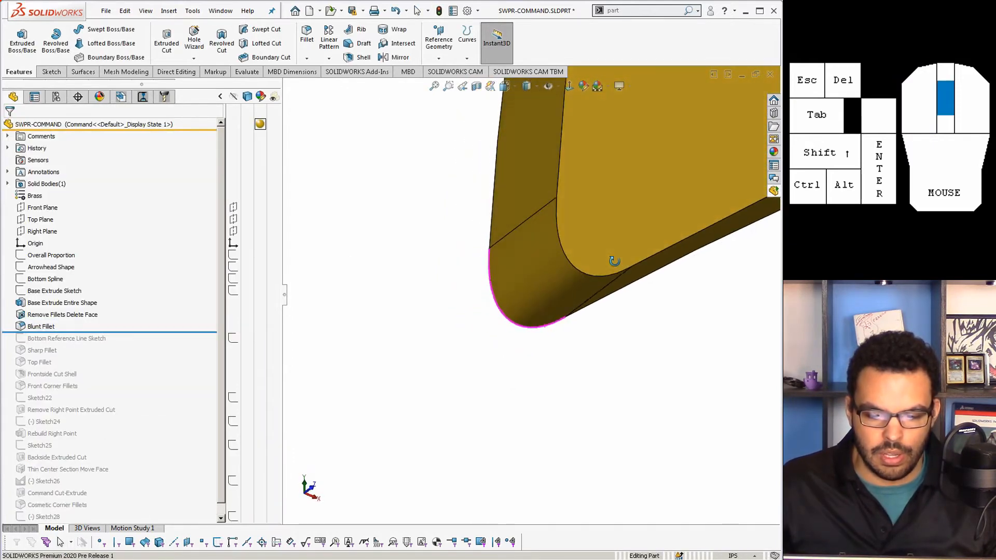
scroll(615, 261, "up", 3)
left_click(246, 73)
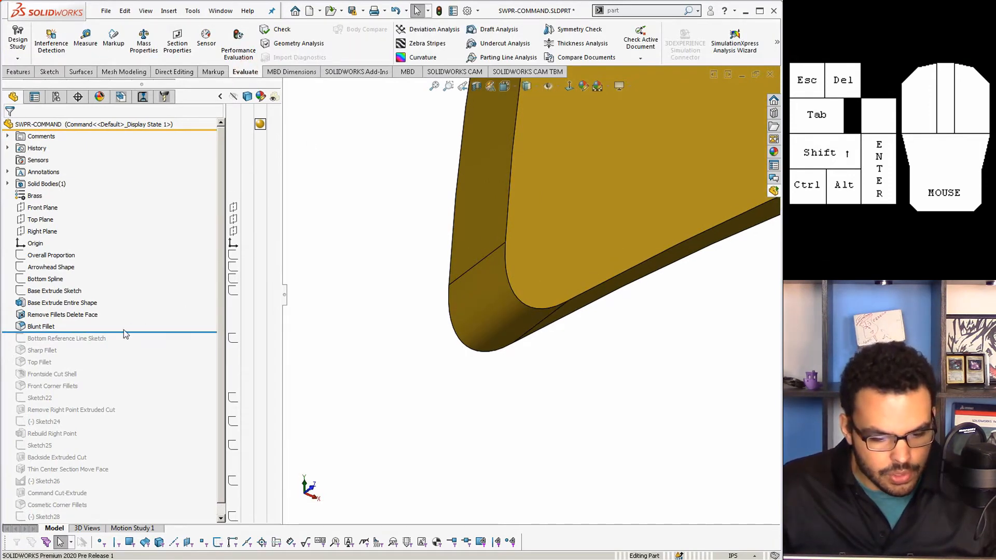
left_click_drag(133, 330, 135, 307)
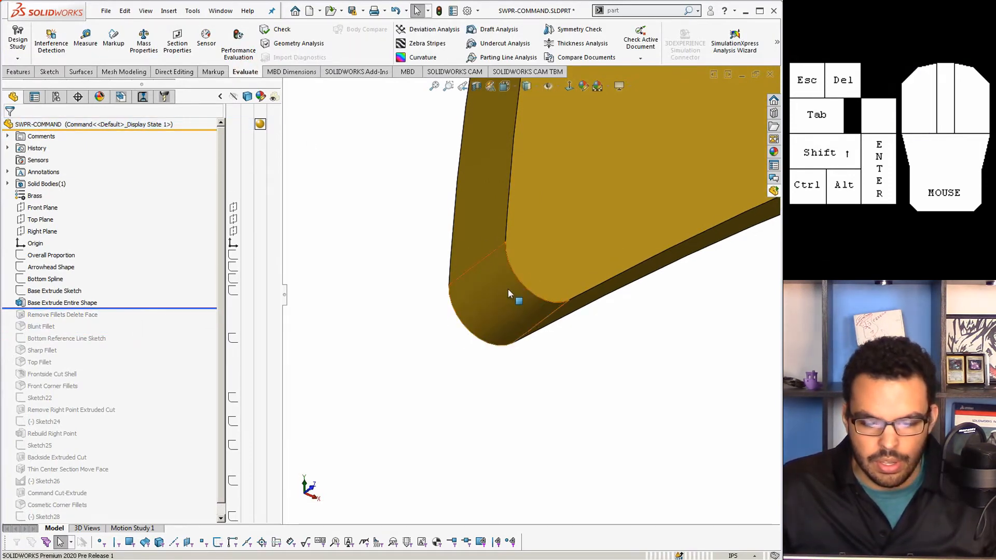
left_click(423, 57)
middle_click_drag(483, 232, 506, 191)
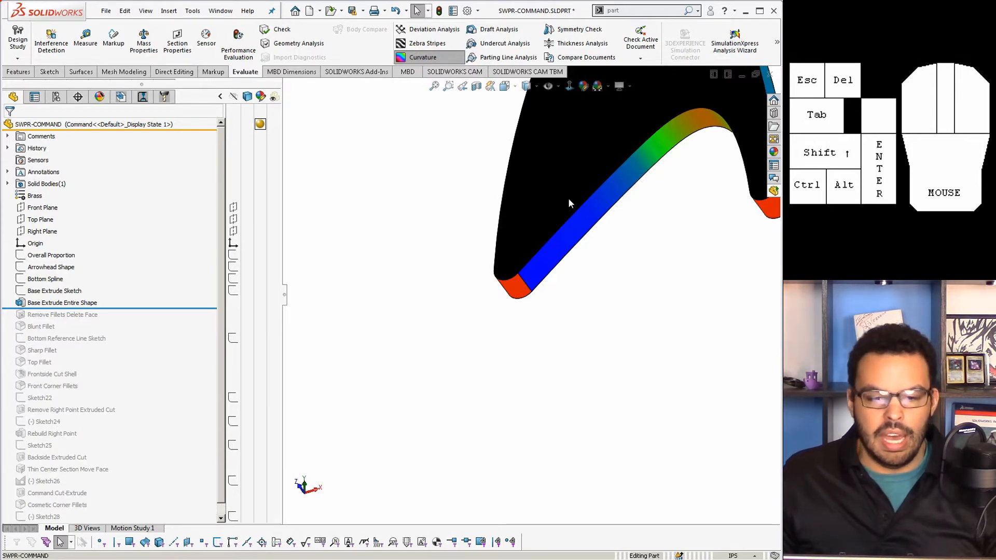
Examine the curvature colours where the round bottom corners meet the spline edge and front face
mouse_move(555, 252)
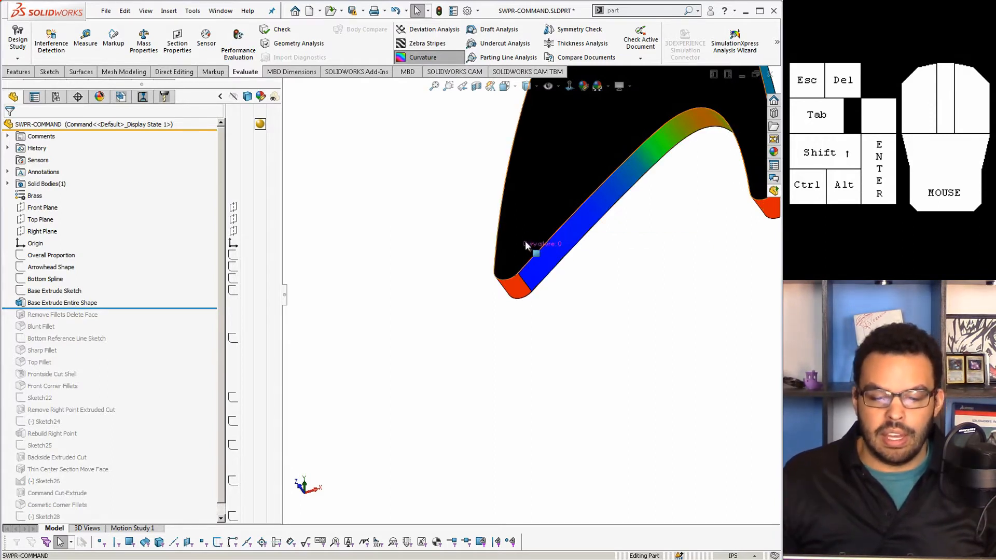
middle_click_drag(525, 241, 558, 197)
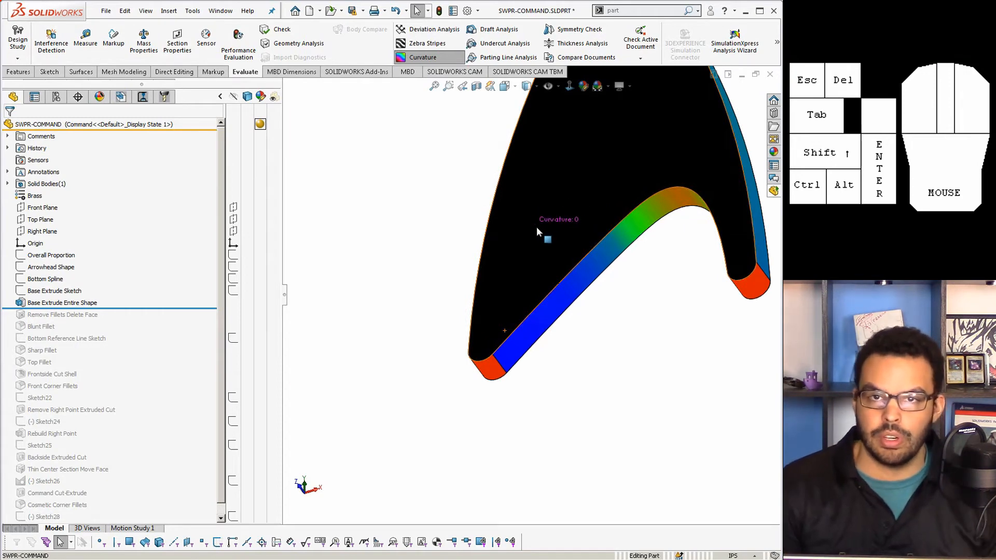
middle_click_drag(537, 228, 644, 229)
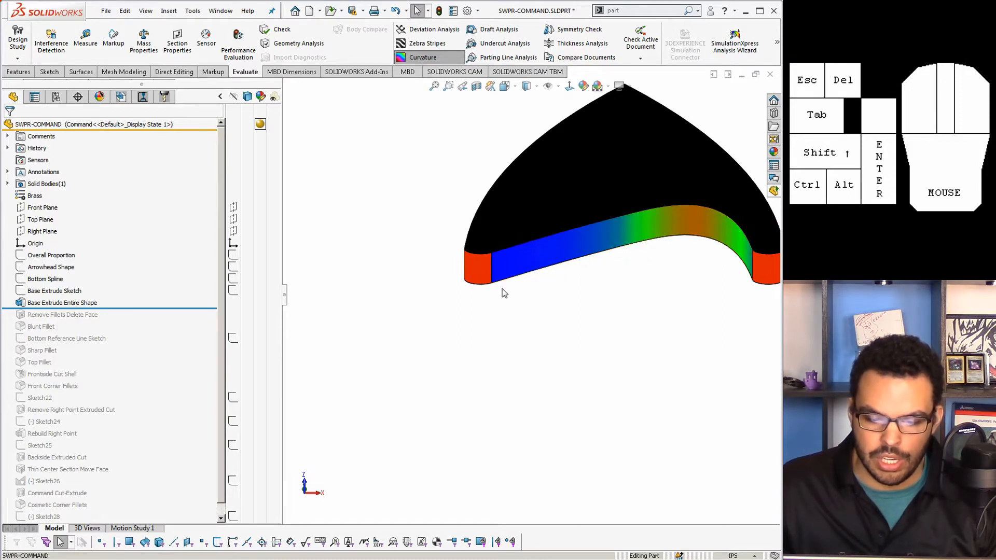
scroll(553, 250, "down", 3)
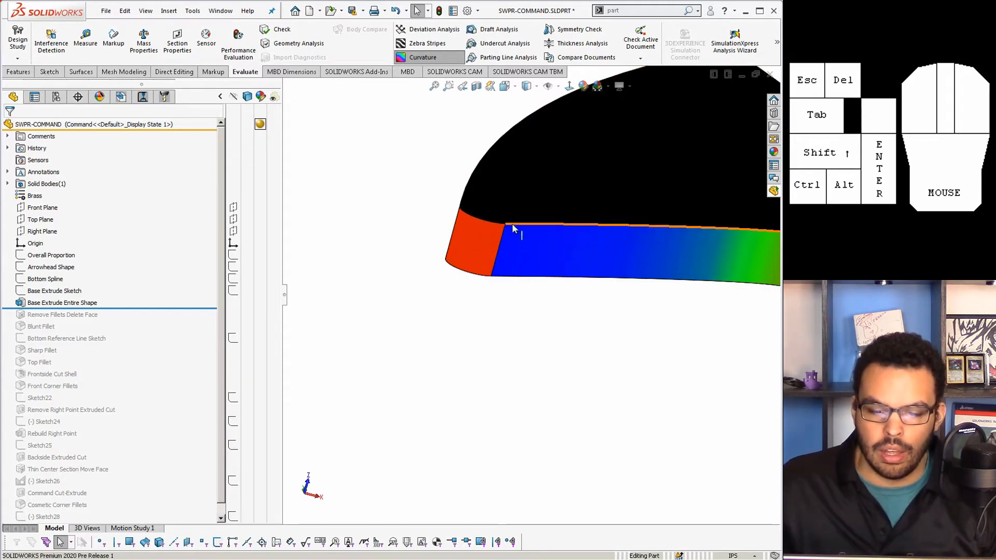
middle_click_drag(508, 236, 525, 225)
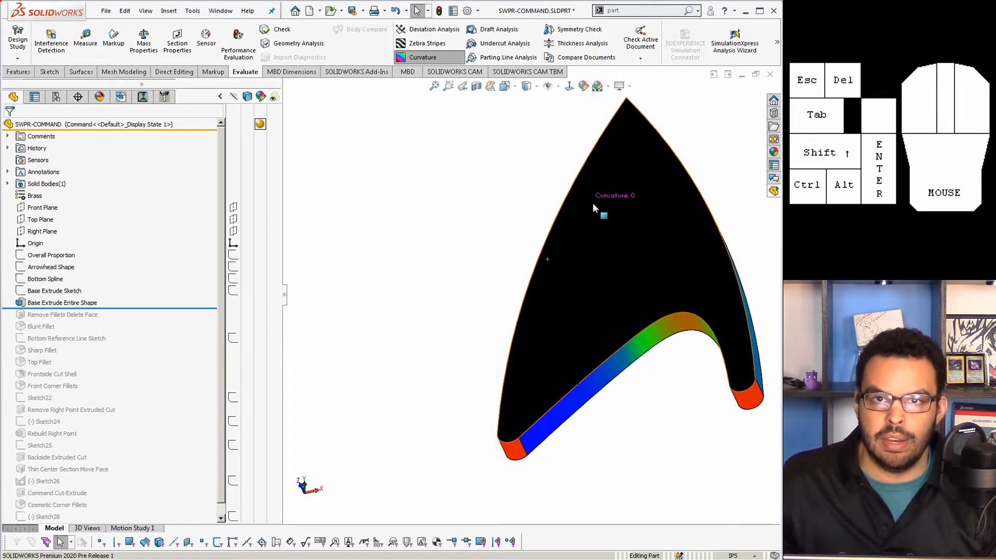
scroll(569, 432, "down", 2)
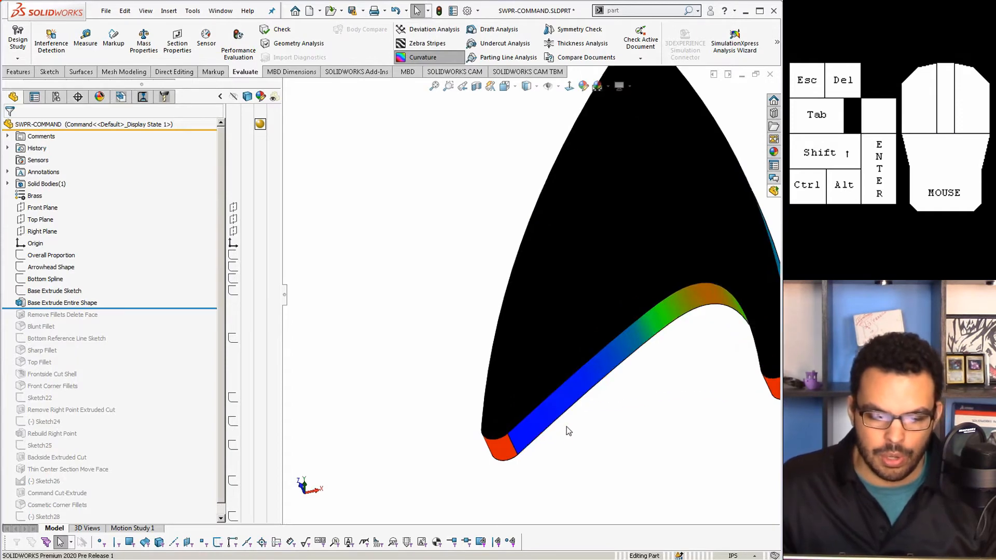
Roll the feature tree forward to just after Blunt Fillet with the blunt bottom corner in close view
scroll(505, 428, "down", 2)
scroll(518, 415, "down", 2)
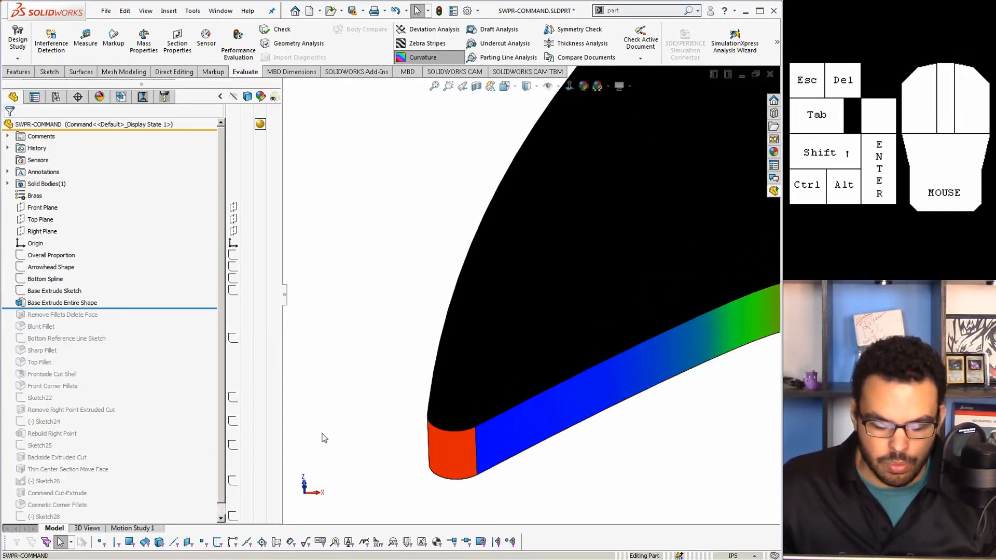
left_click_drag(128, 309, 260, 332)
left_click(390, 352)
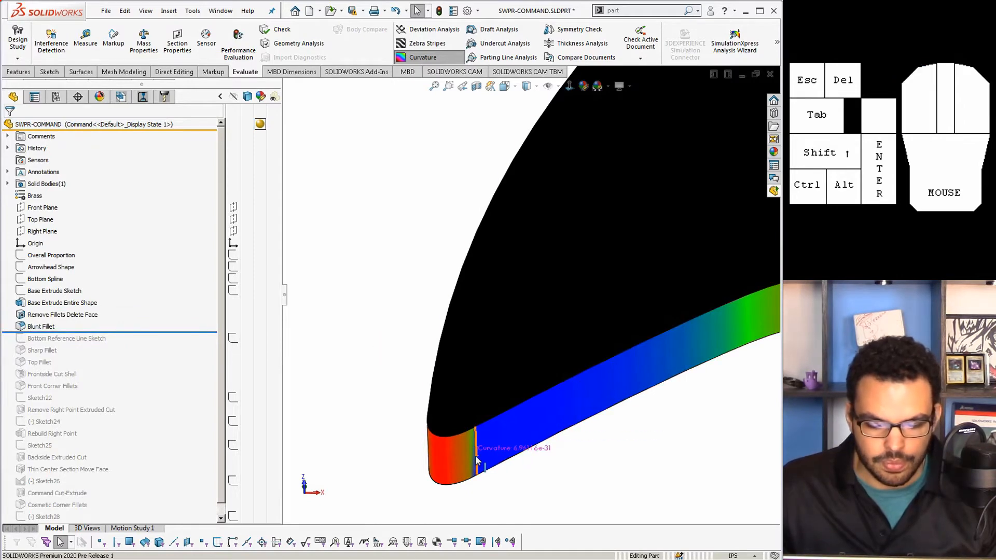
Examine the curvature colours across the Blunt Fillet corner where it blends into the spline edge and the outer side
middle_click_drag(474, 460, 462, 415)
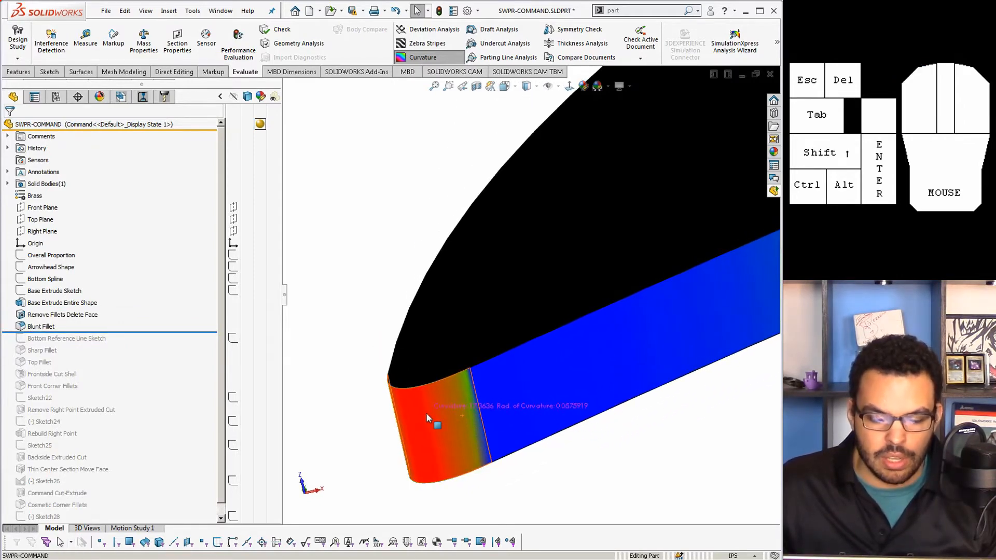
left_click(435, 440)
left_click(548, 499)
scroll(489, 466, "down", 4)
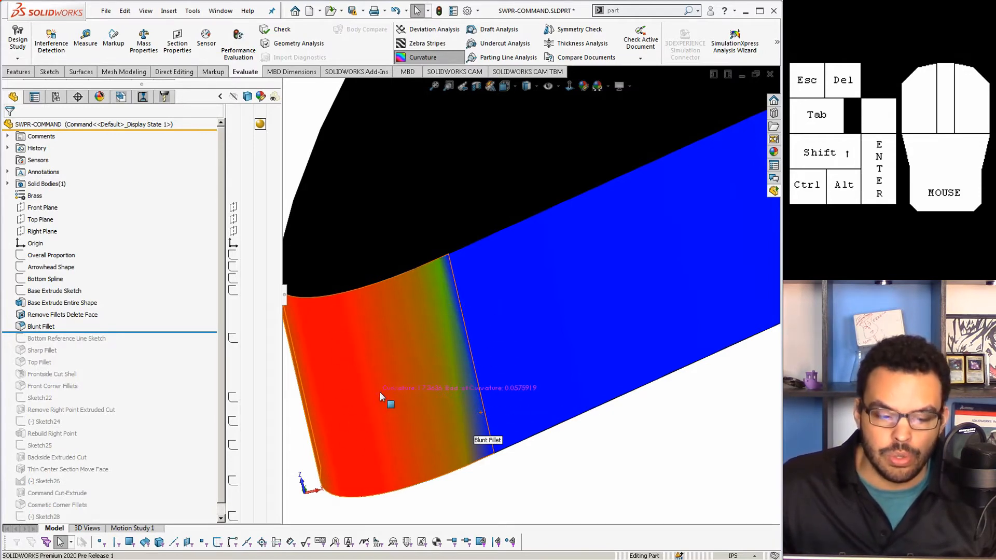
middle_click_drag(379, 396, 367, 413)
scroll(406, 324, "up", 3)
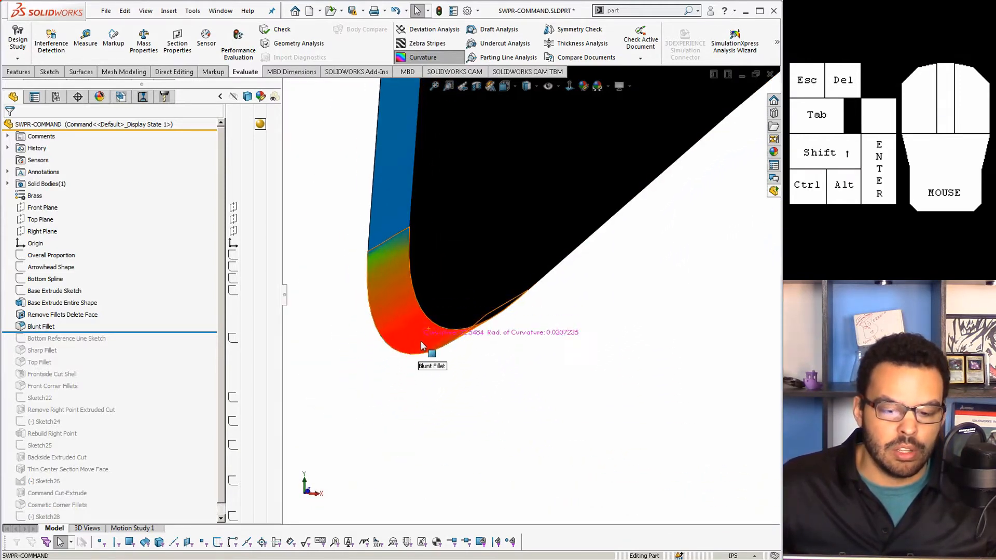
middle_click_drag(422, 341, 526, 316)
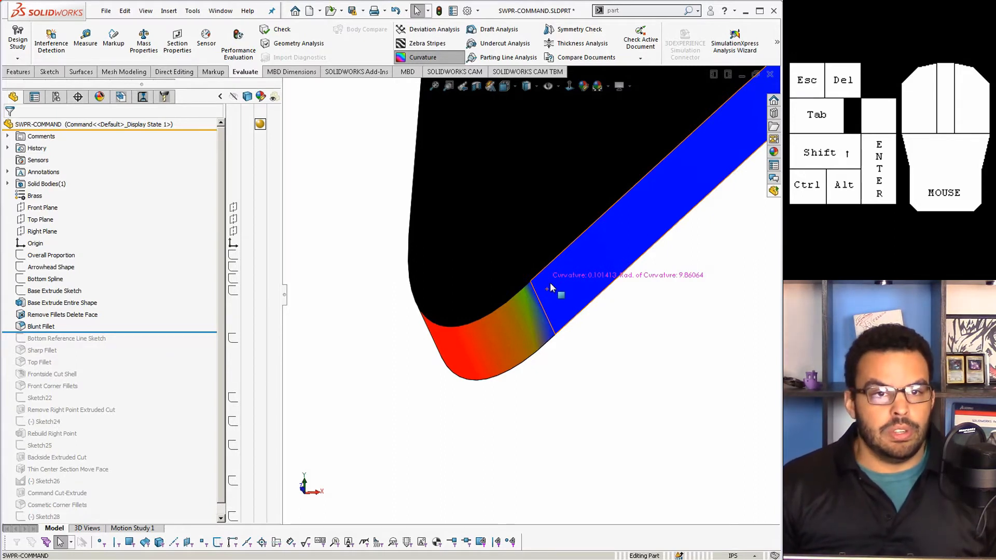
middle_click_drag(551, 287, 629, 230)
scroll(643, 208, "down", 3)
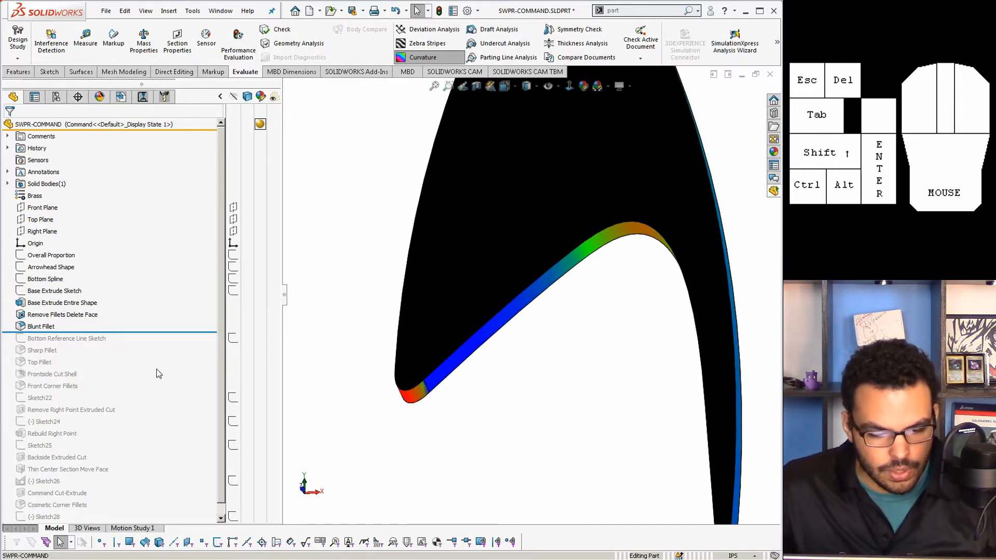
Roll forward past Bottom Reference Line Sketch and show that sketch against the bottom of the badge
left_click_drag(135, 331, 133, 343)
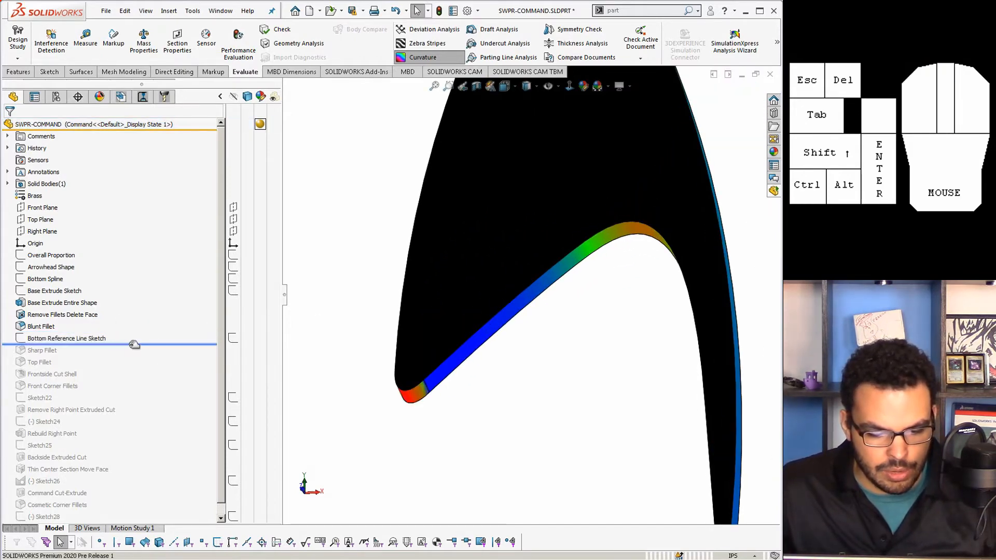
left_click(447, 380)
scroll(451, 404, "up", 3)
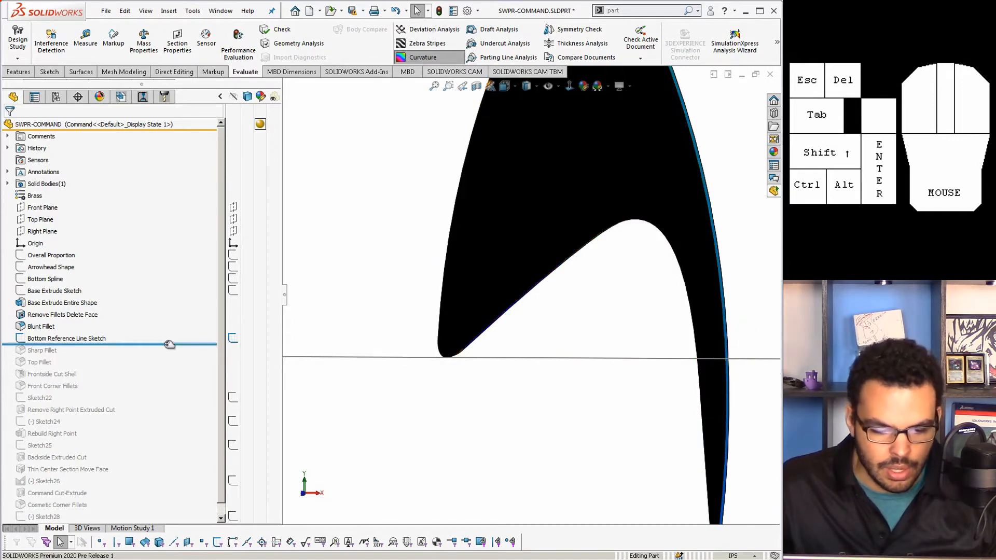
scroll(613, 417, "up", 2)
scroll(646, 432, "down", 1)
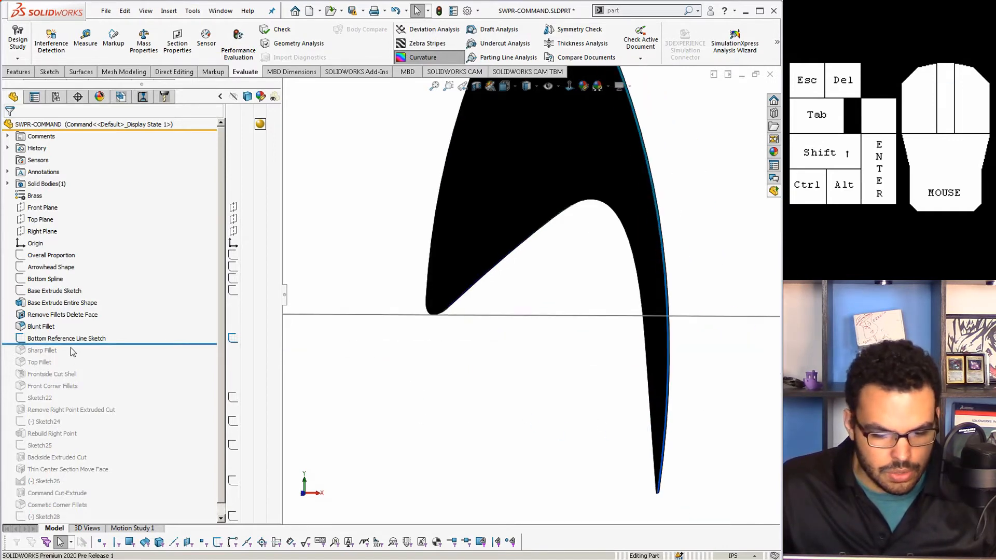
Roll forward past Sharp Fillet and inspect the curvature colours along both sides of the sharp bottom point
left_click_drag(71, 344, 71, 356)
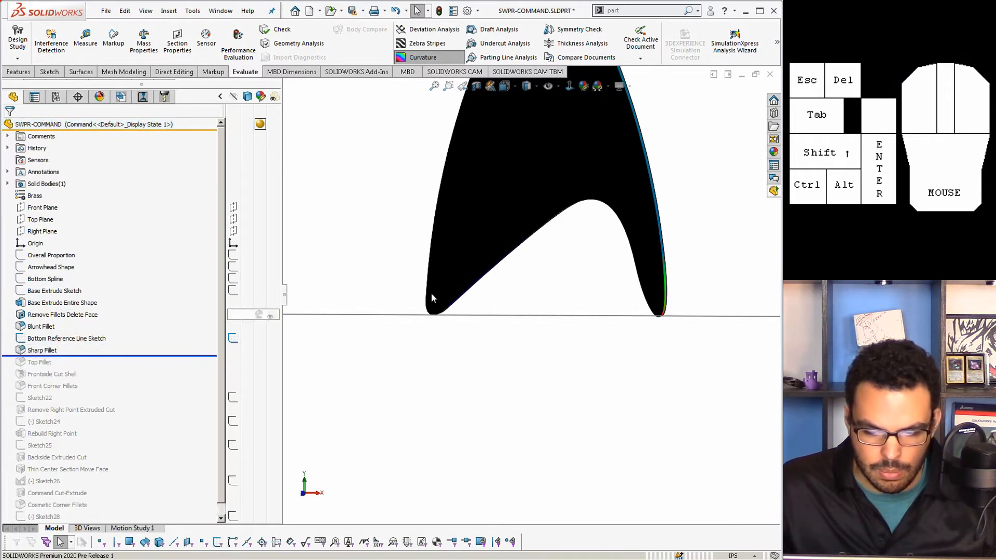
middle_click_drag(663, 275, 630, 241)
scroll(670, 281, "down", 3)
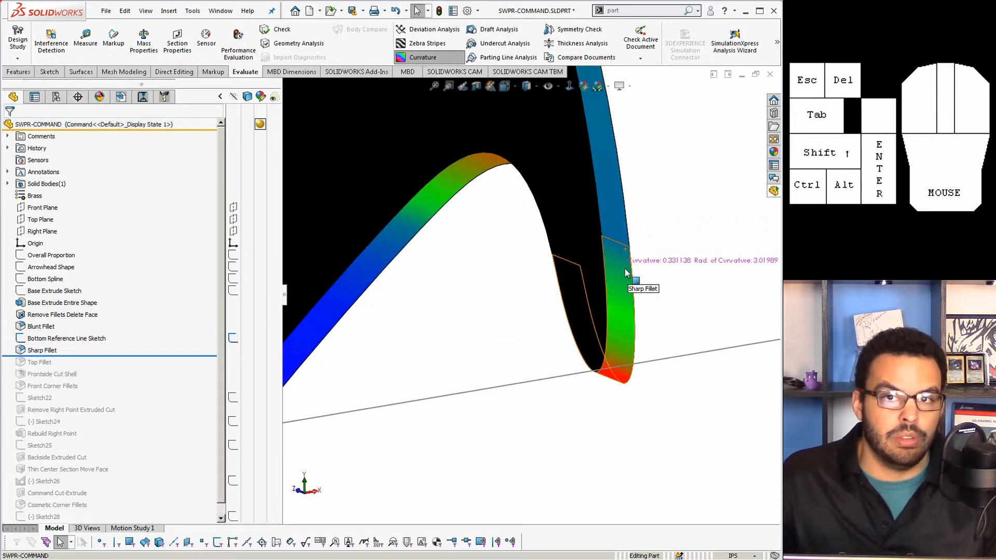
middle_click_drag(626, 275, 607, 303)
scroll(606, 300, "down", 3)
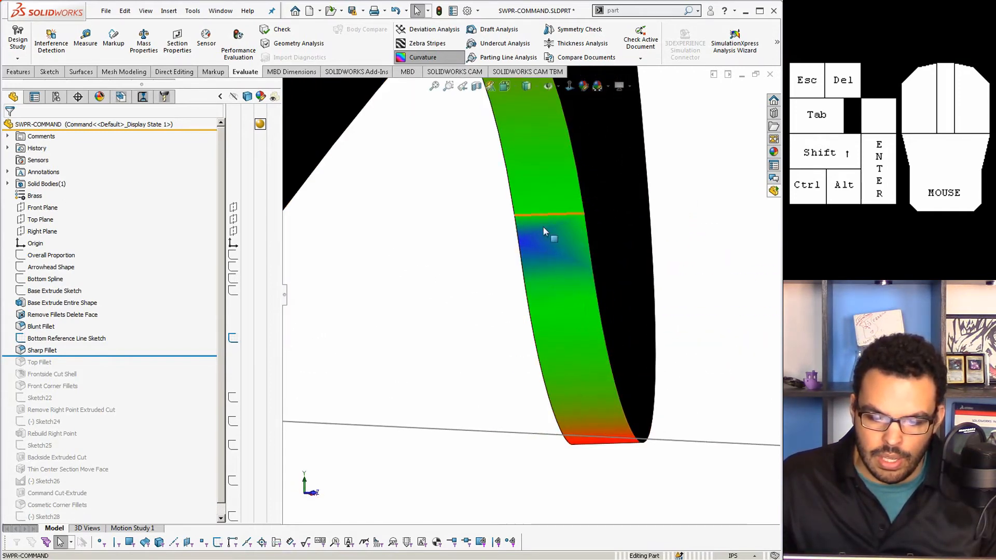
middle_click_drag(593, 428, 584, 305)
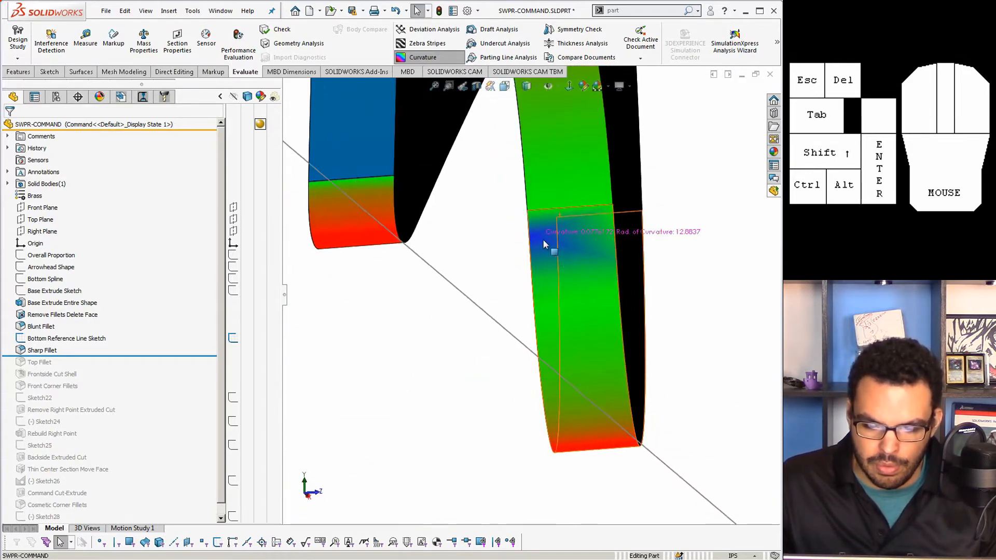
middle_click_drag(542, 235, 469, 244)
scroll(548, 243, "up", 1)
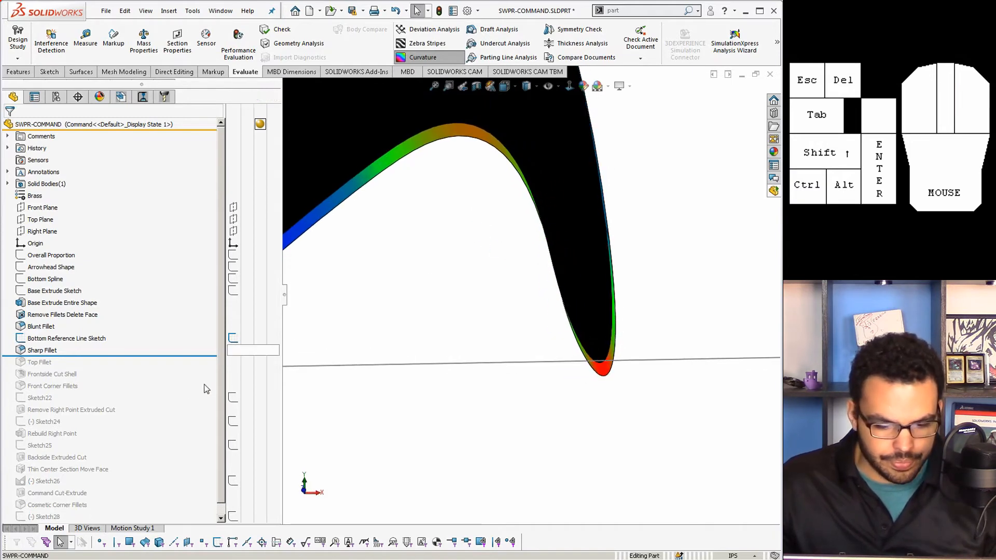
Roll forward past Top Fillet and select it to locate the fillet at the apex
left_click_drag(173, 356, 174, 367)
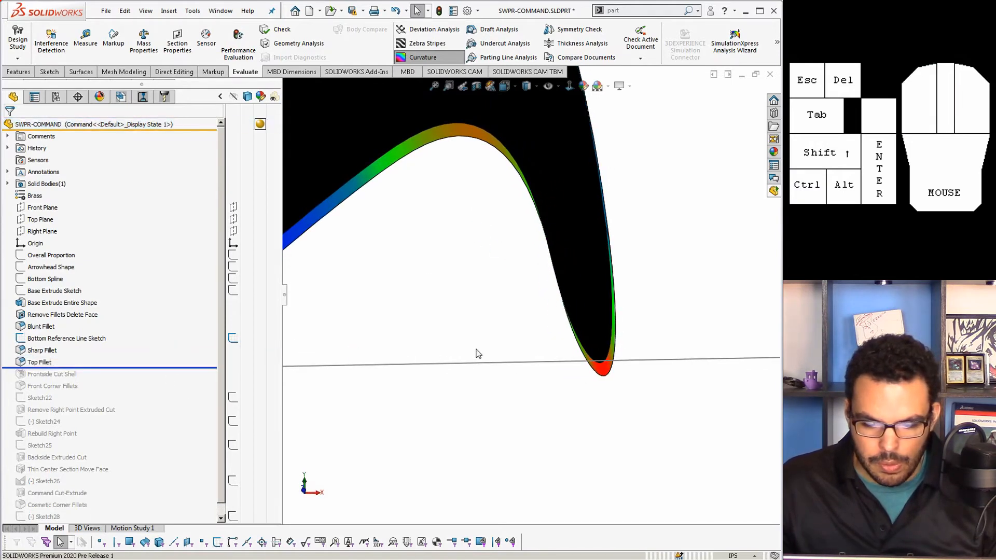
middle_click_drag(476, 351, 399, 358)
scroll(397, 354, "up", 1)
left_click(40, 363)
scroll(510, 249, "up", 3)
scroll(509, 193, "down", 1)
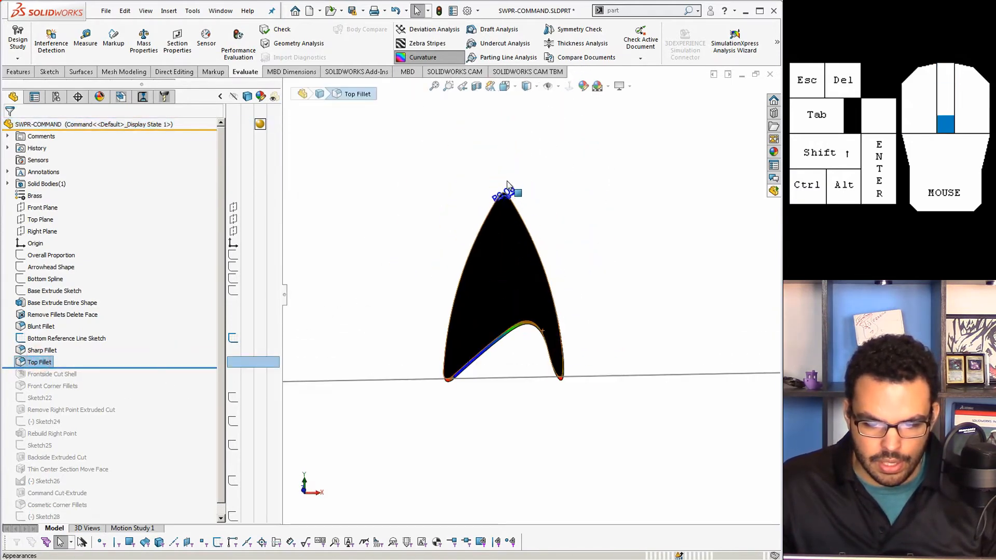
Compare the apex before and after Top Fillet and examine the fillet's curvature colours against the adjoining sides
middle_click_drag(508, 194, 490, 254)
scroll(503, 205, "down", 3)
mouse_move(113, 367)
left_mouse_down()
mouse_move(113, 358)
mouse_move(114, 368)
left_mouse_up()
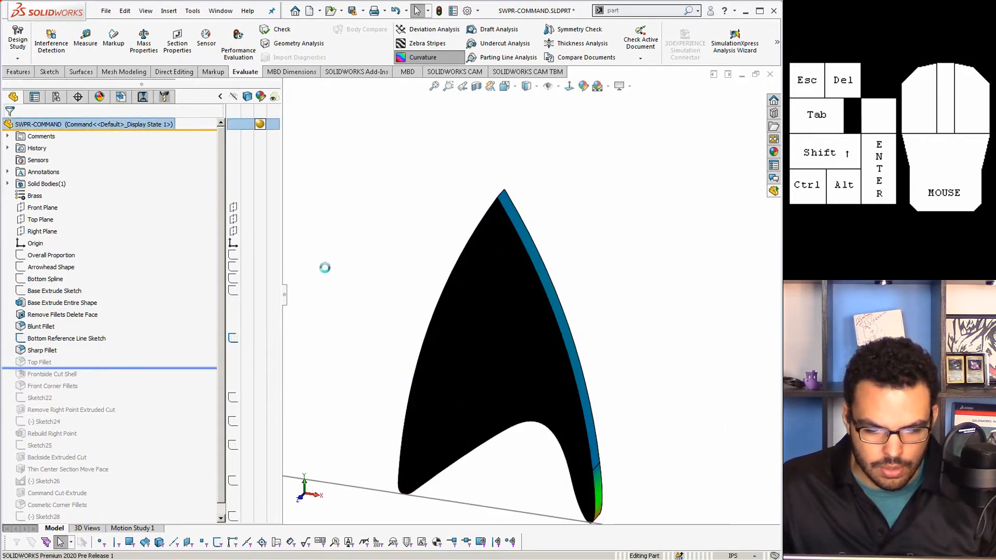
scroll(527, 233, "down", 2)
scroll(527, 232, "down", 4)
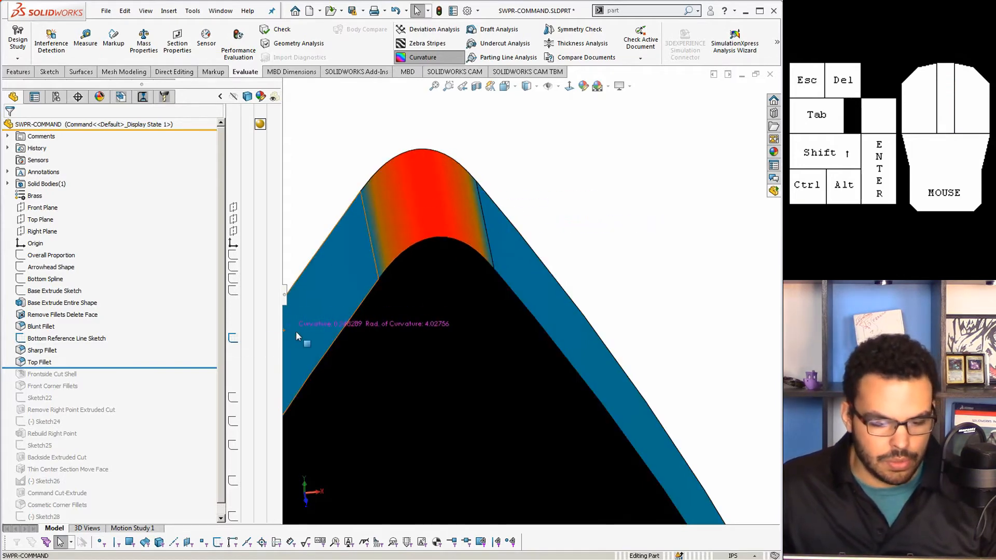
scroll(471, 386, "up", 6)
middle_click_drag(503, 386, 559, 411)
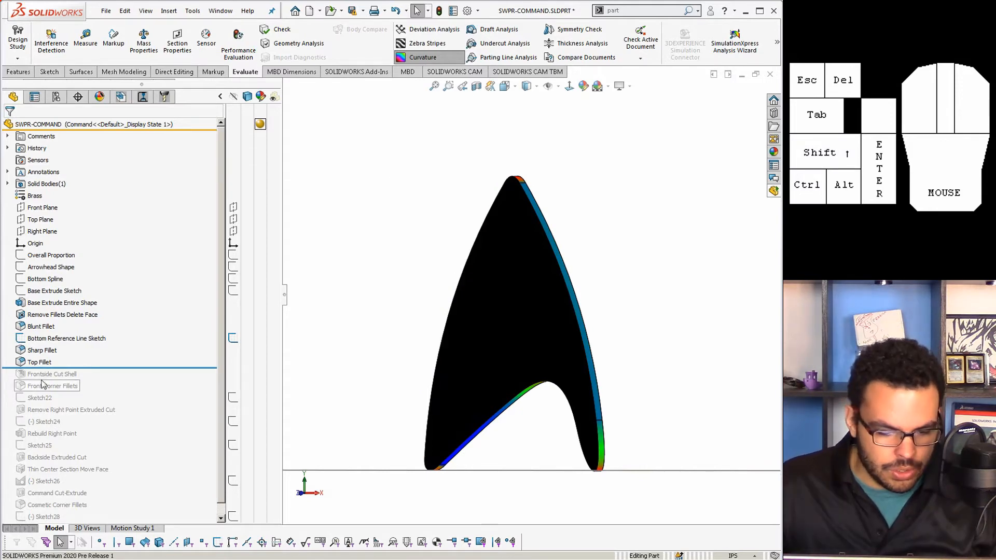
Turn off the Curvature display and roll forward past Frontside Cut Shell
left_click(423, 57)
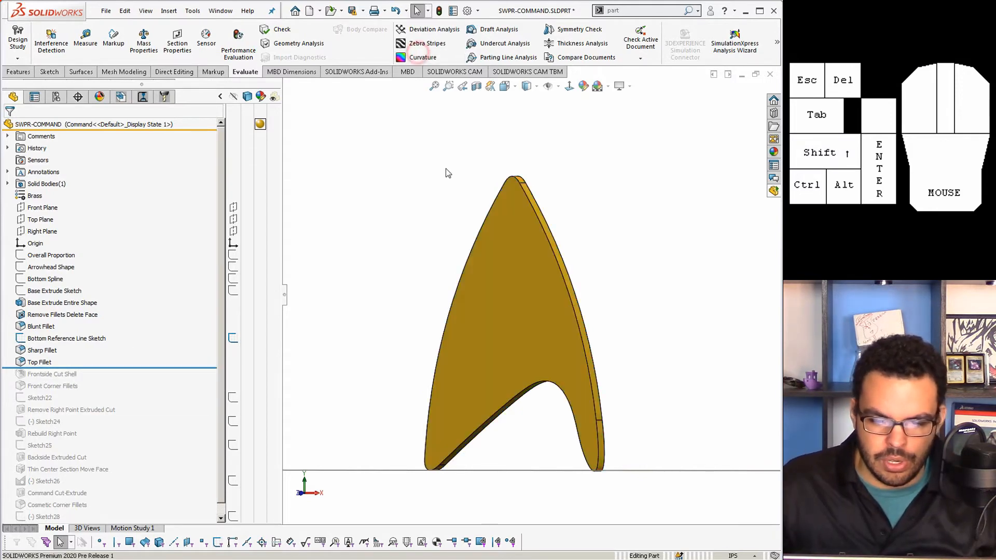
middle_click_drag(448, 173, 548, 208)
left_click_drag(100, 368, 100, 379)
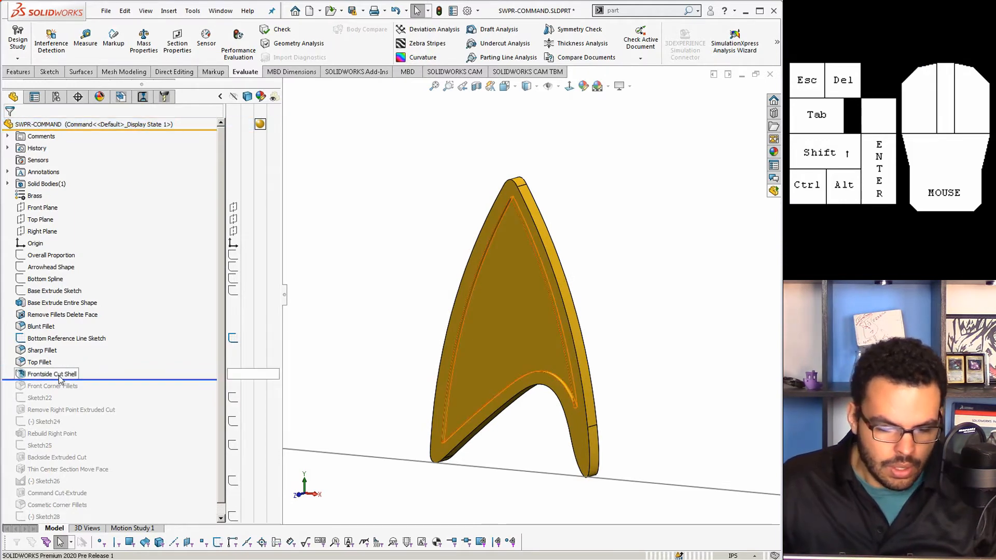
Open the Frontside Cut Shell definition, review its comment, thickness and removed face, and accept it without edits
left_click(52, 374)
left_click(71, 338)
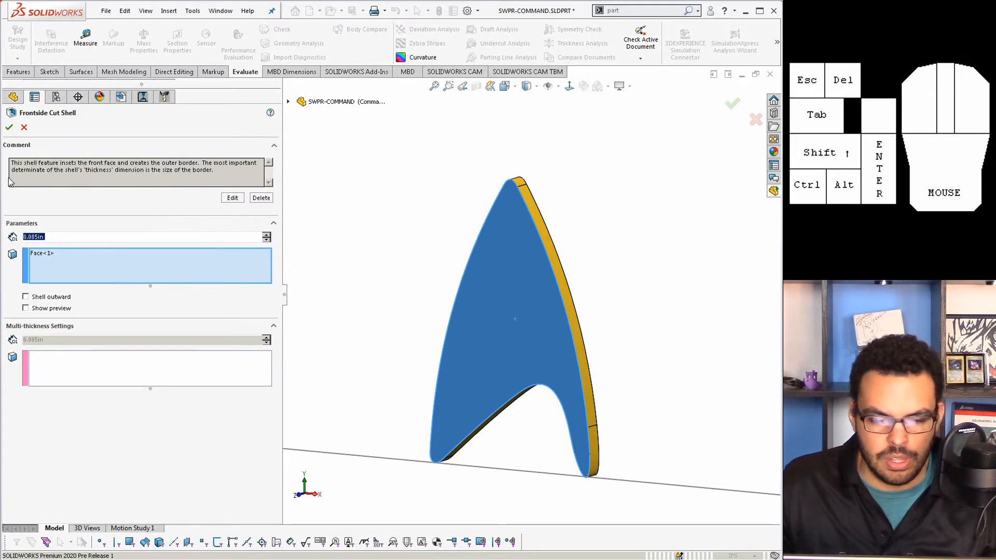
key("Return")
scroll(512, 242, "down", 4)
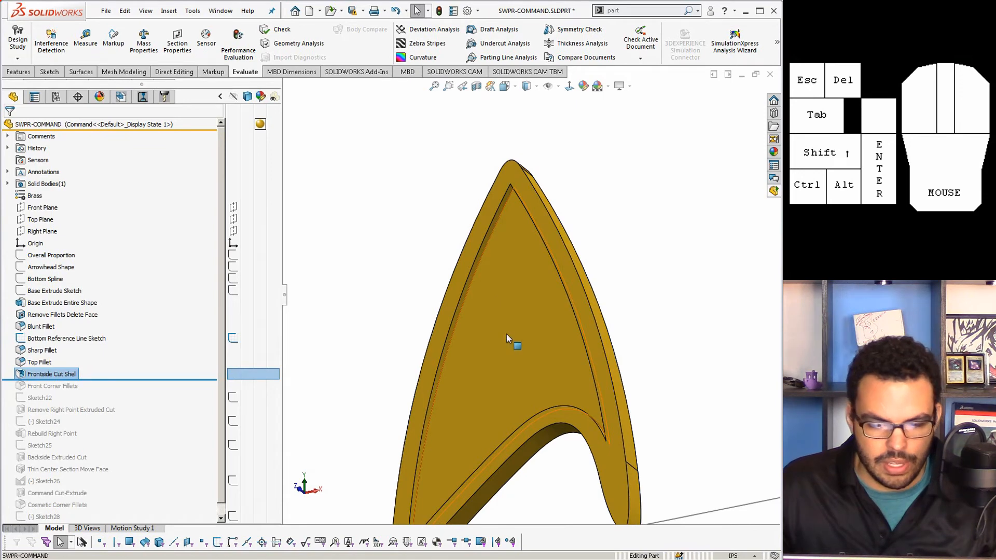
left_click(394, 342)
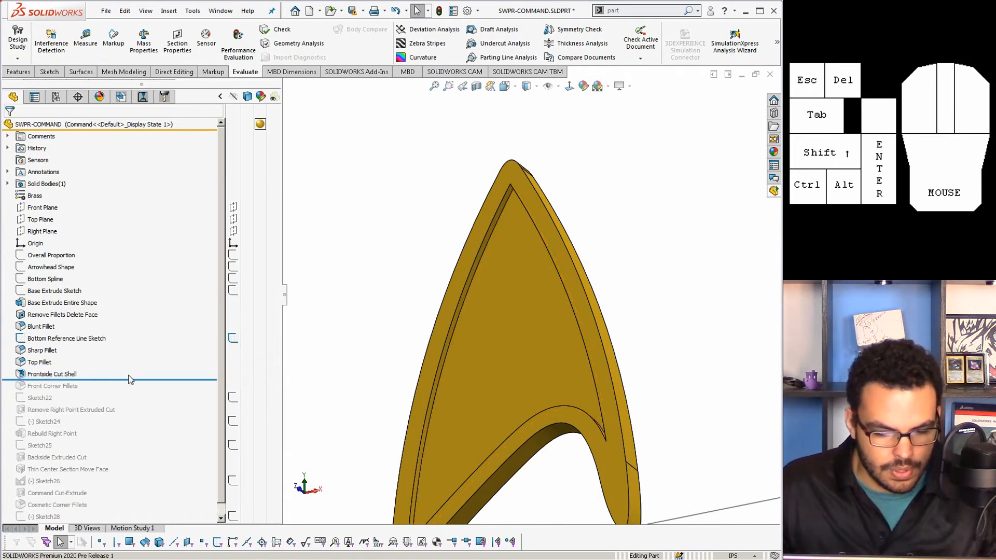
Roll forward past Front Corner Fillets, review its Curvature Continuous definition, and accept it without edits
left_click_drag(130, 379, 131, 392)
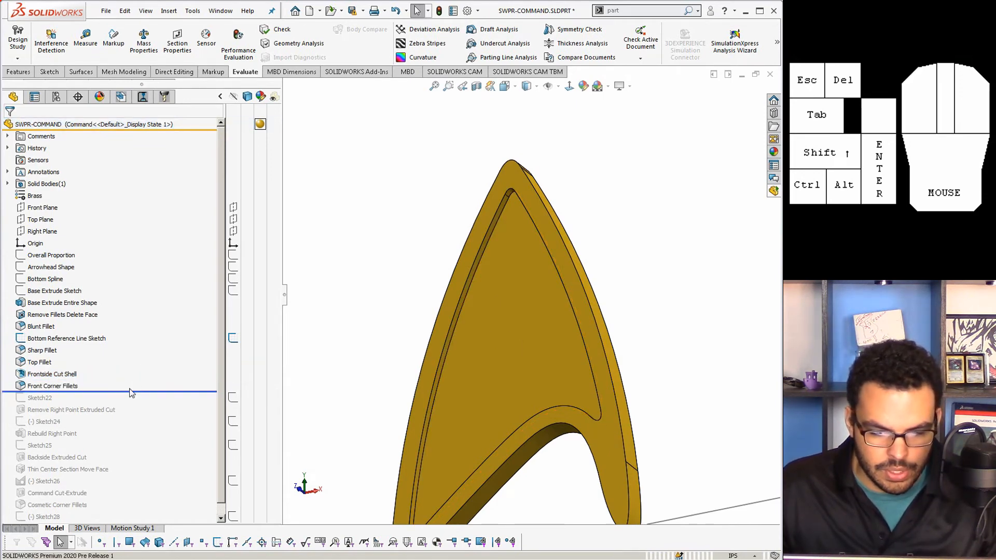
scroll(605, 421, "up", 3)
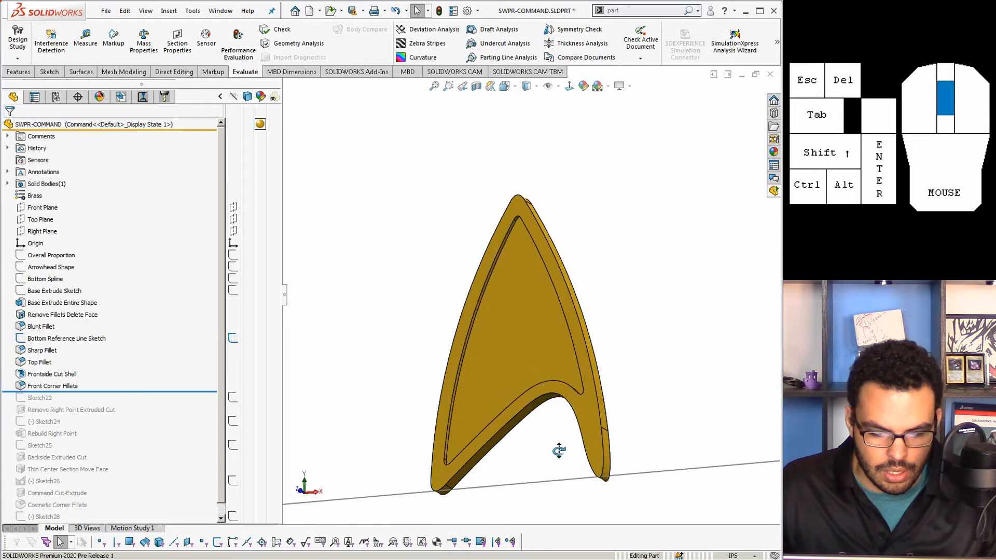
left_click(52, 386)
left_click(60, 352)
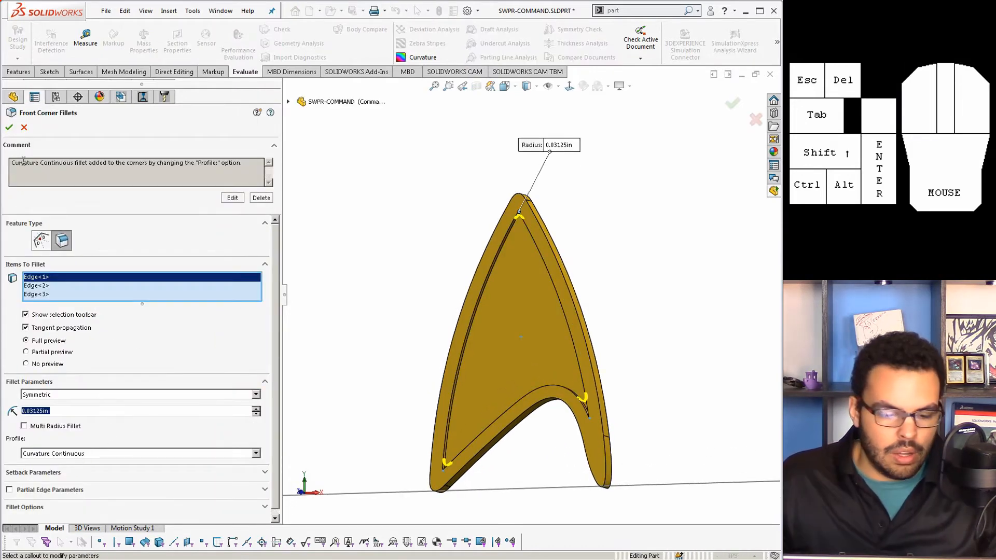
left_click(9, 130)
Roll forward past Sketch22, show the sketch, and inspect its outline around the sharp bottom point
left_click_drag(133, 390, 136, 404)
left_click(39, 398)
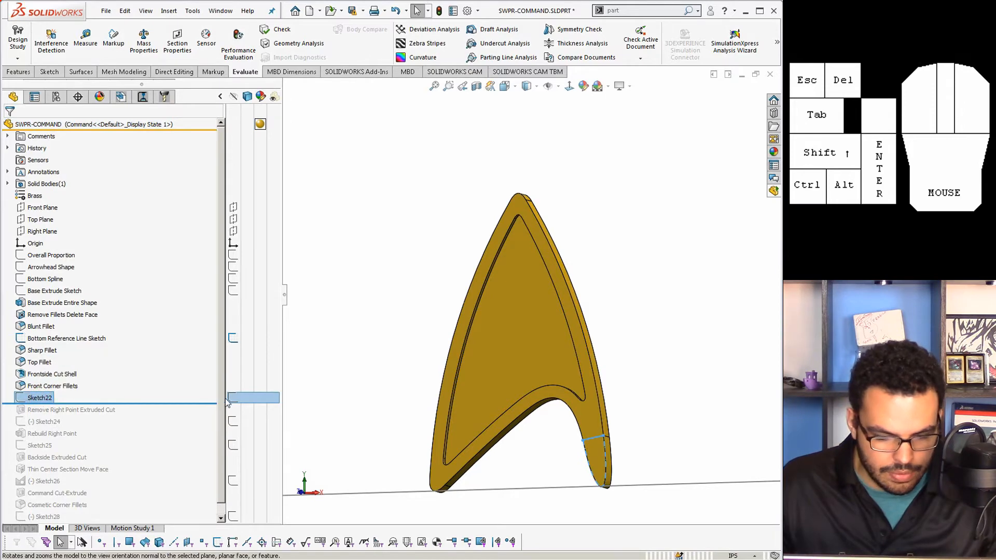
left_click(300, 399)
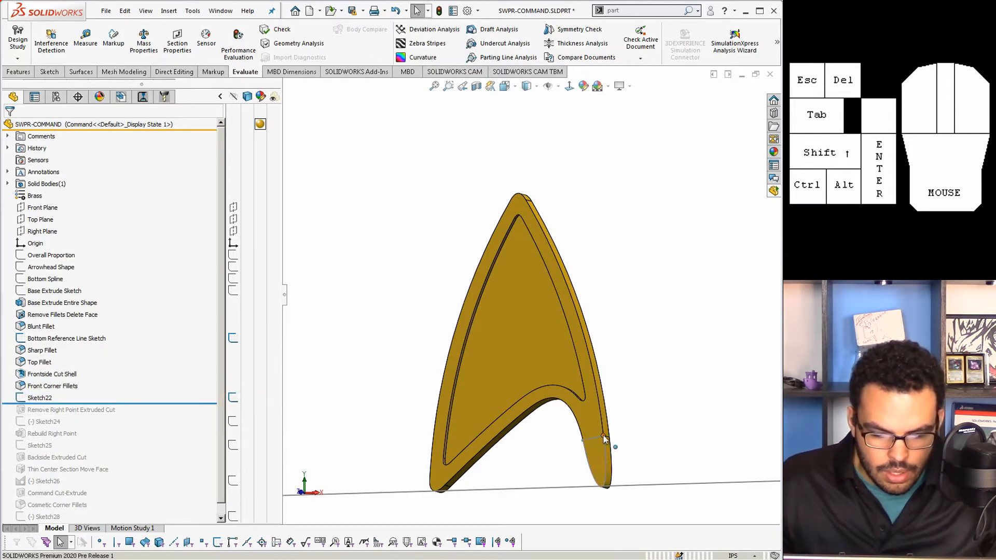
scroll(617, 469, "up", 5)
scroll(617, 469, "up", 6)
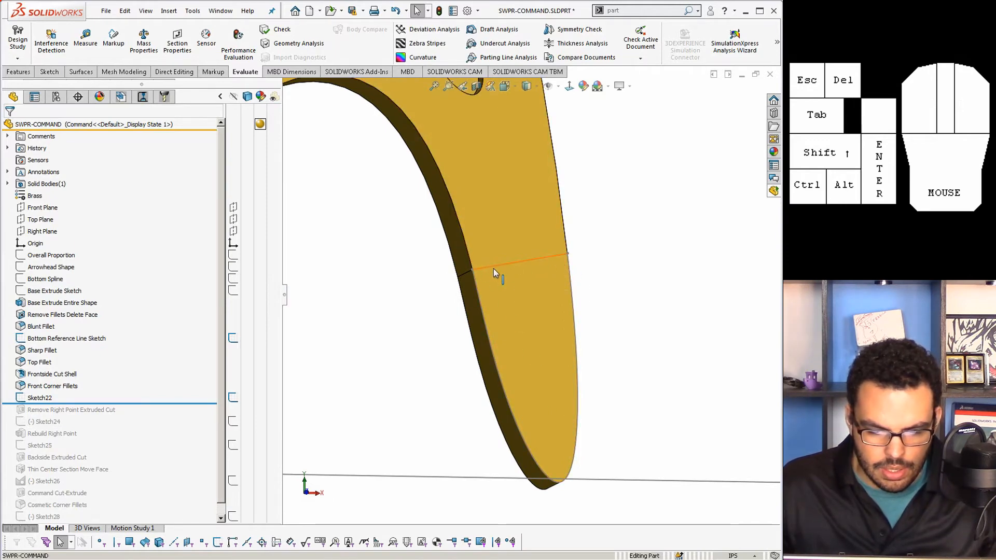
left_click(500, 290)
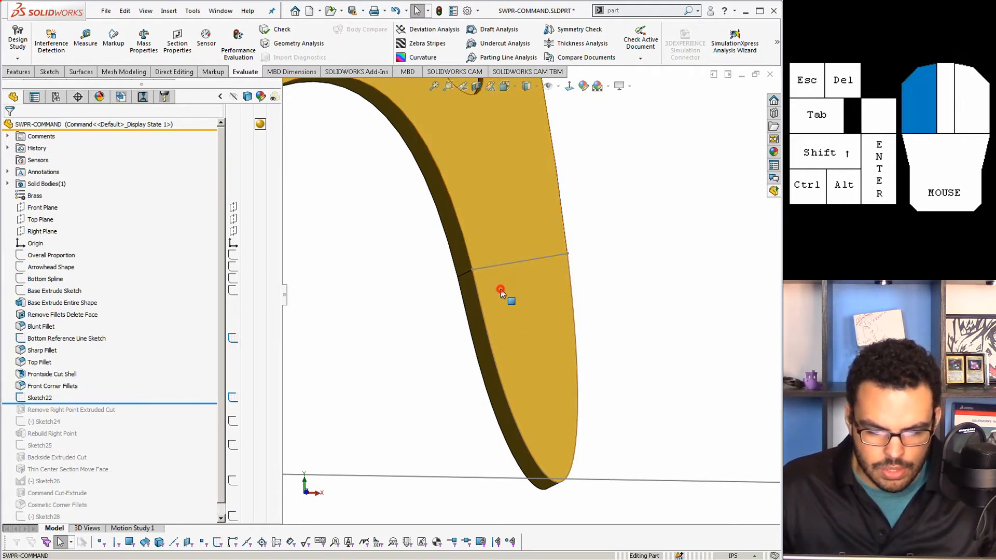
Open Sketch22 for editing and check the properties of its edge-following spline and the line closing it
left_click(39, 399)
left_click(45, 363)
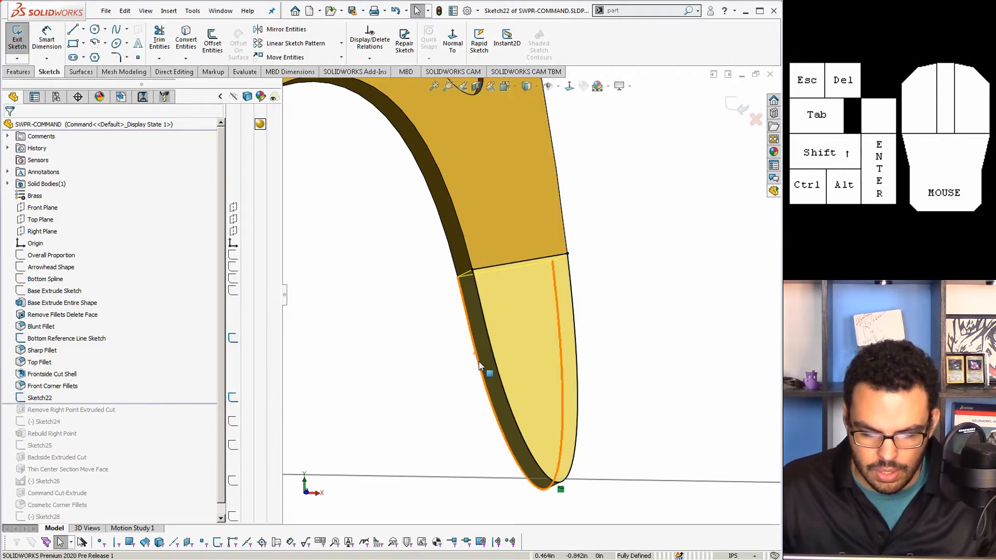
left_click(497, 379)
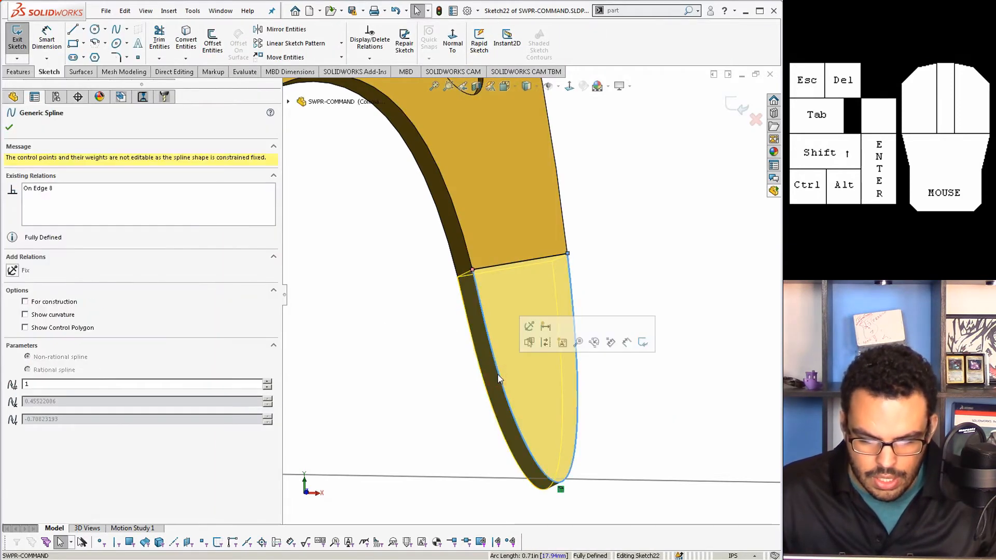
left_click(501, 268)
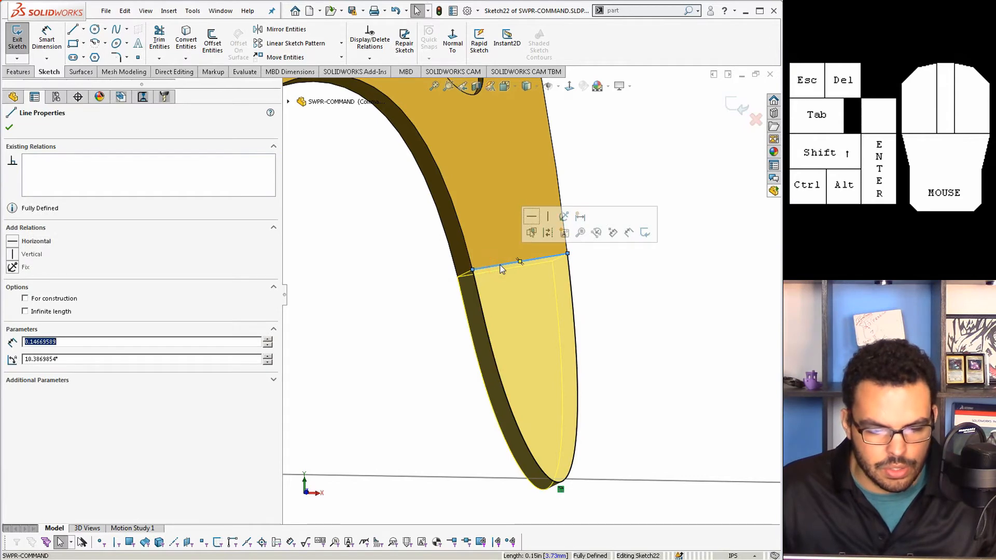
Exit Sketch22 and roll forward past Remove Right Point Extruded Cut to inspect the trimmed right leg
left_click(634, 344)
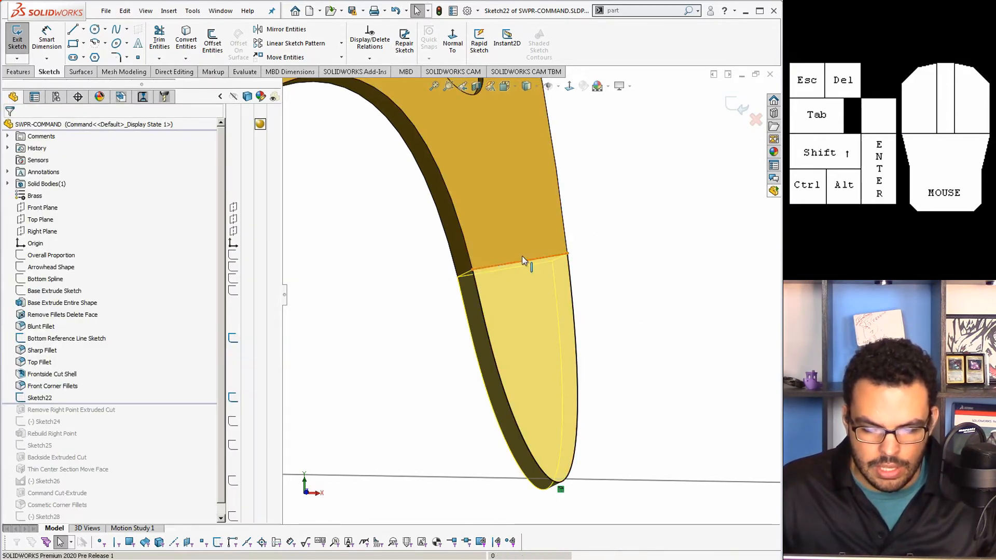
left_click(738, 107)
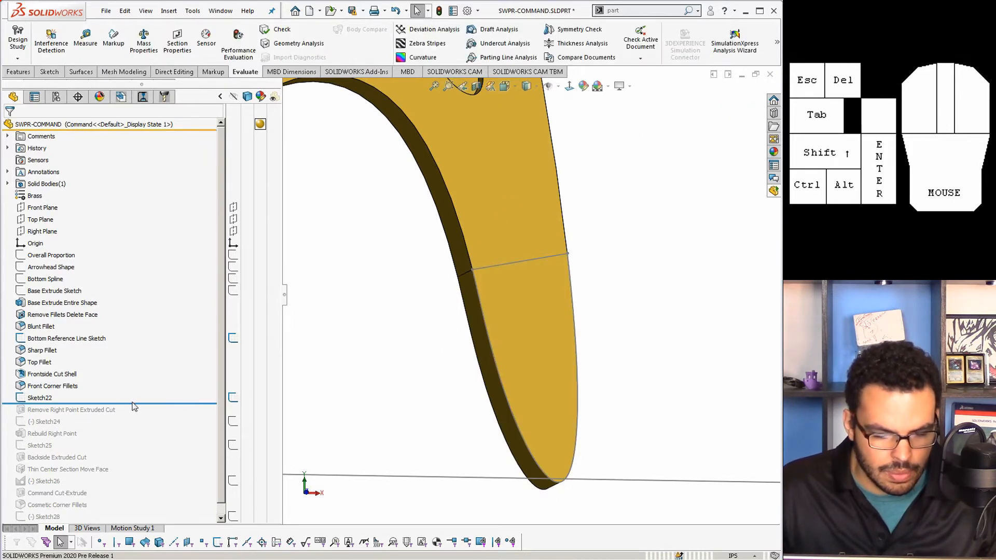
left_click_drag(132, 405, 130, 417)
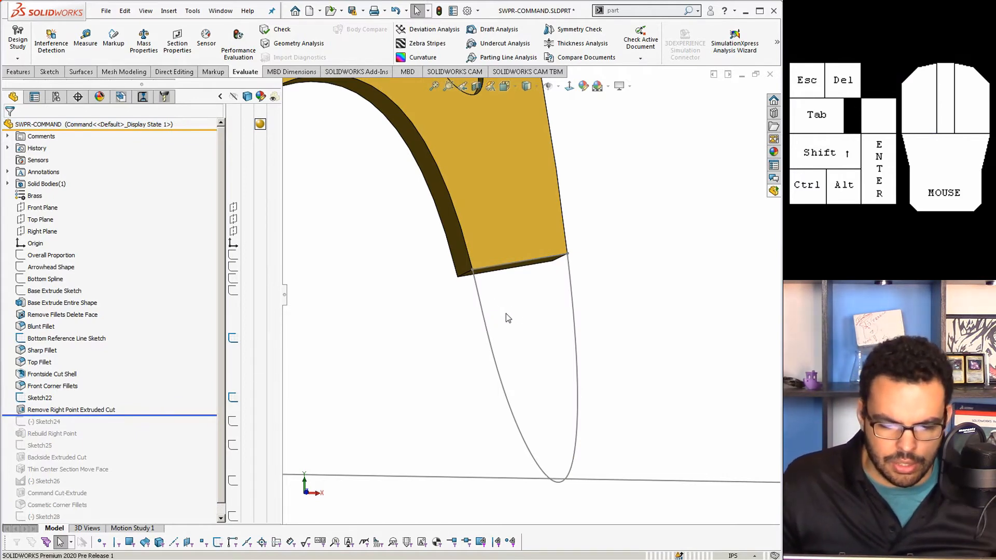
middle_click_drag(506, 313, 494, 329)
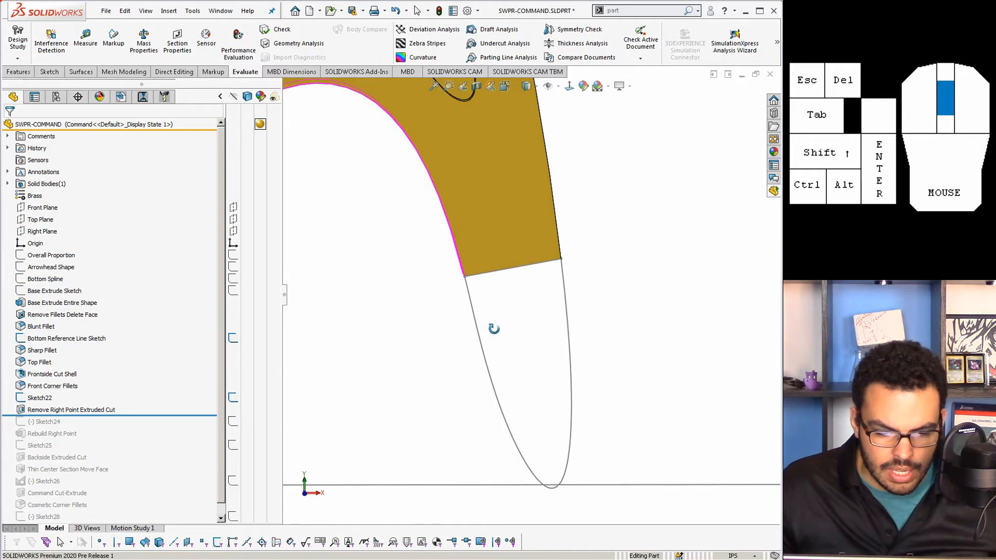
middle_click_drag(494, 329, 480, 344)
Roll forward past Sketch24 and Rebuild Right Point, inspecting the new outline and the rebuilt tip
left_click(172, 415)
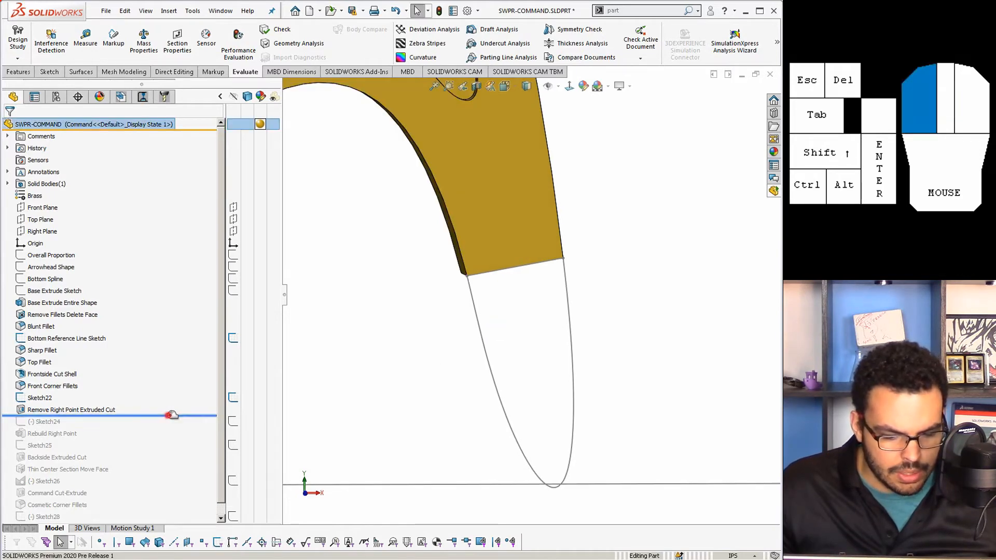
left_click_drag(171, 415, 172, 427)
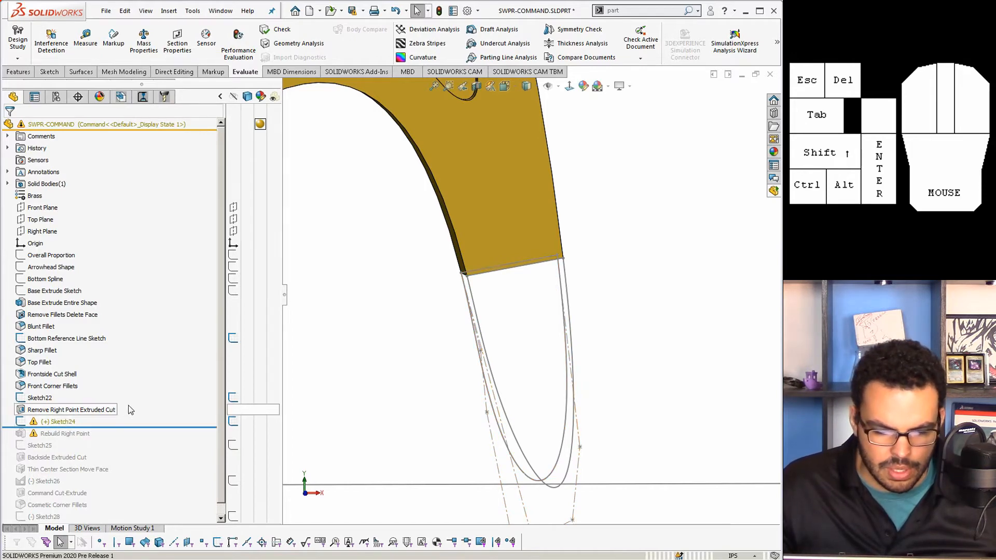
mouse_move(449, 397)
middle_mouse_down()
mouse_move(437, 367)
mouse_move(443, 389)
middle_mouse_up()
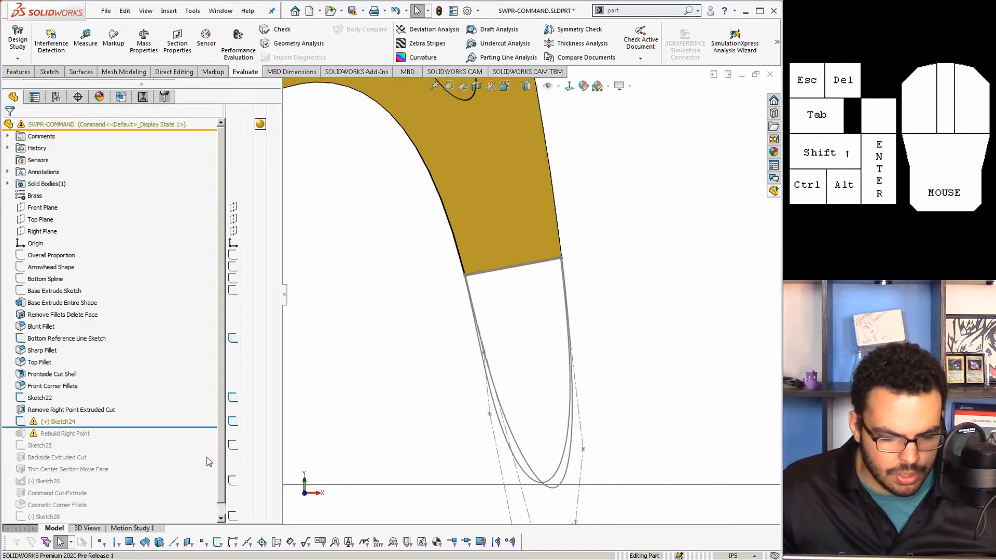
left_click_drag(163, 429, 161, 439)
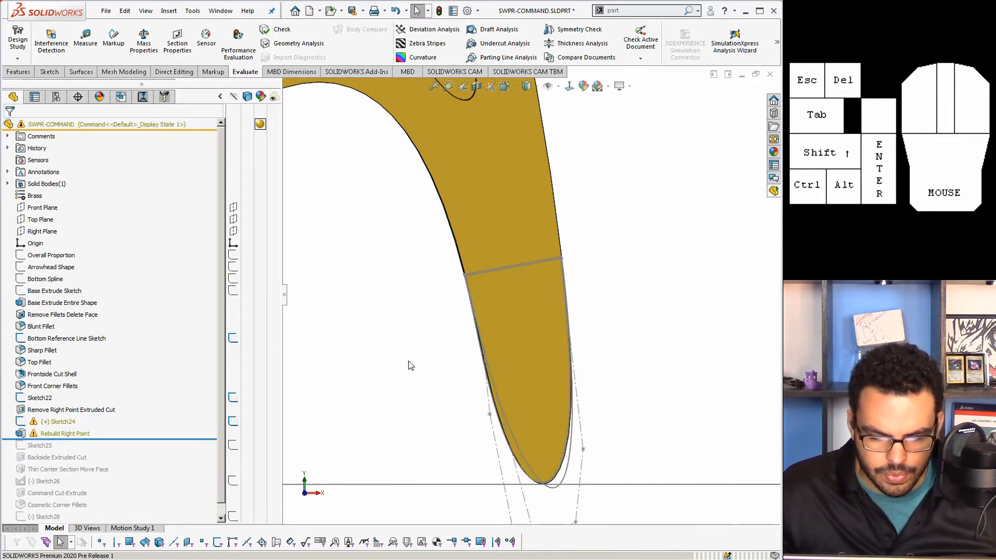
middle_click_drag(406, 362, 382, 302)
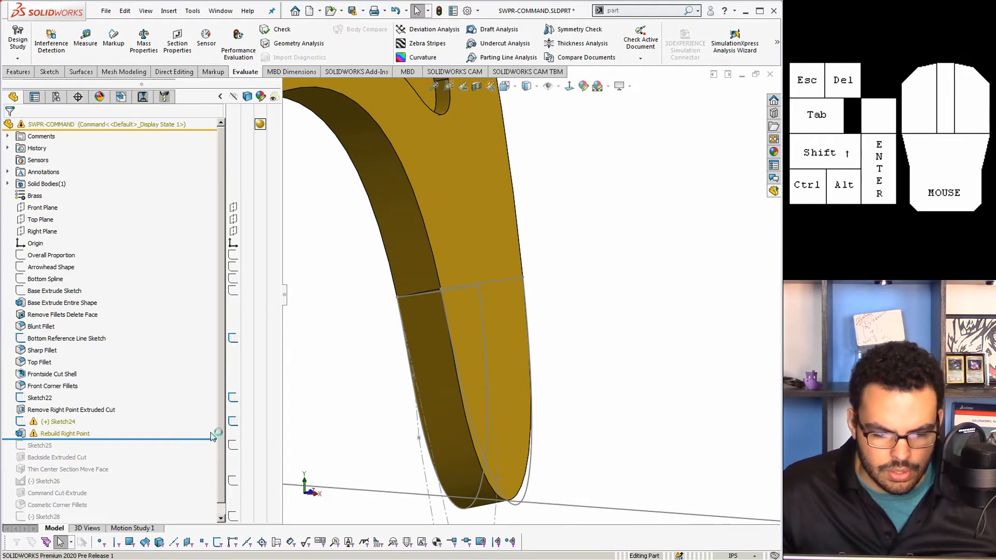
Hide Sketch24 and Sketch22, and display surface curvature on the rebuilt right point
left_click(232, 423)
left_click(233, 398)
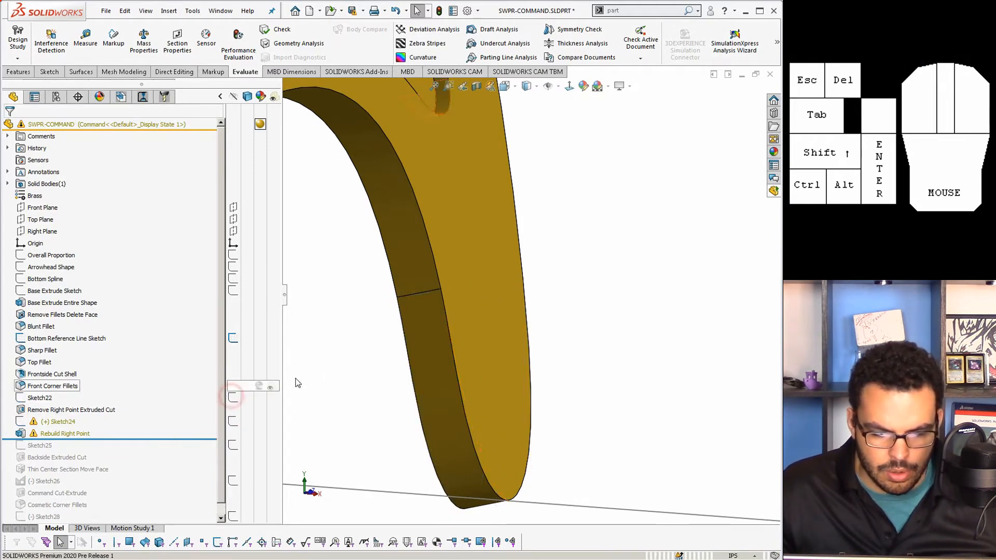
left_click(314, 373)
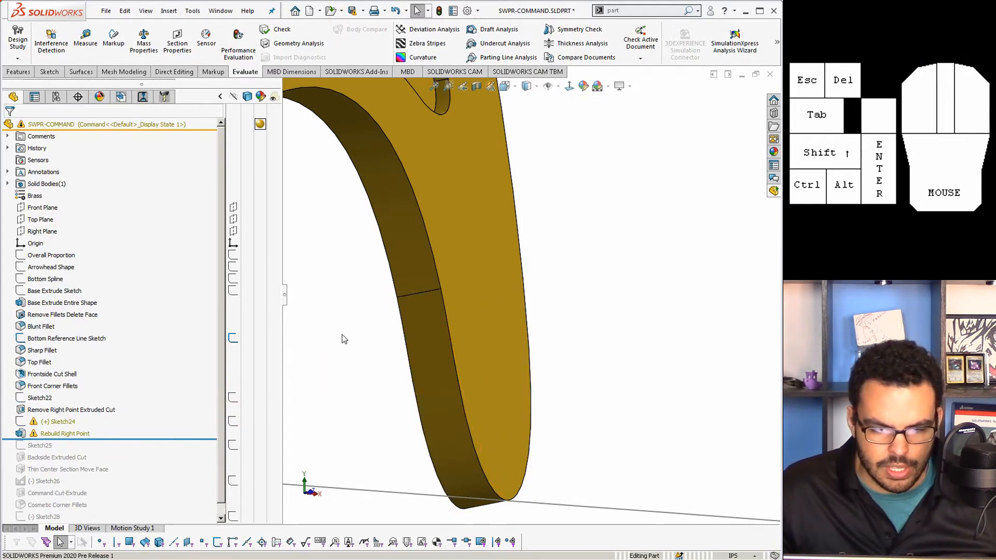
left_click(421, 57)
scroll(423, 303, "down", 3)
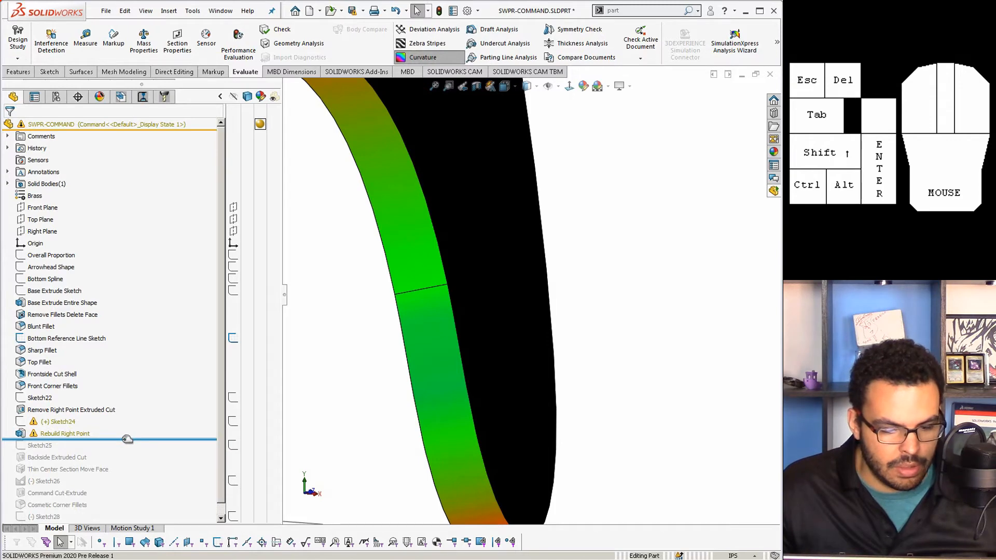
Roll back to Front Corner Fillets to compare the original Sharp Fillet's curvature, and roll forward past Rebuild Right Point again
left_click_drag(127, 439, 131, 393)
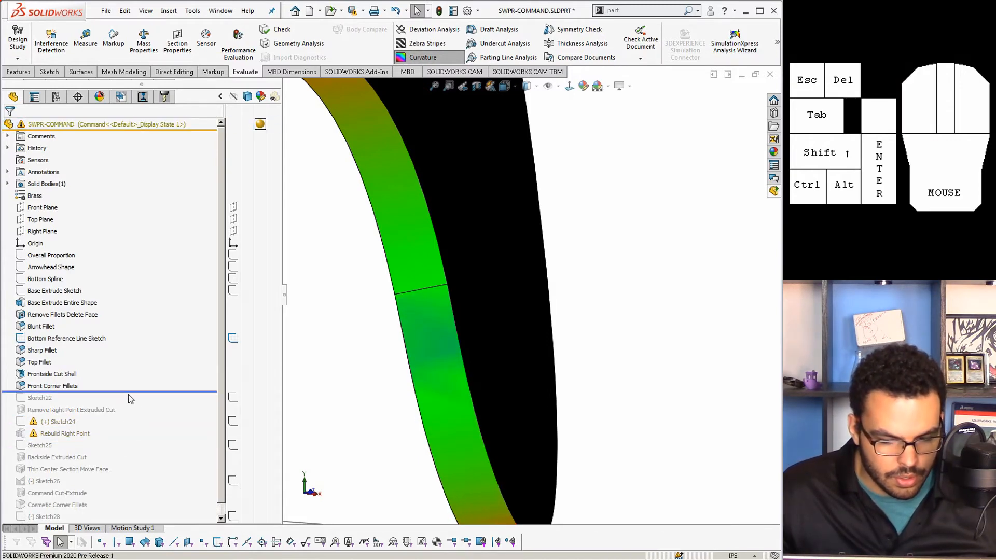
middle_click_drag(369, 362, 506, 288)
left_click(511, 297)
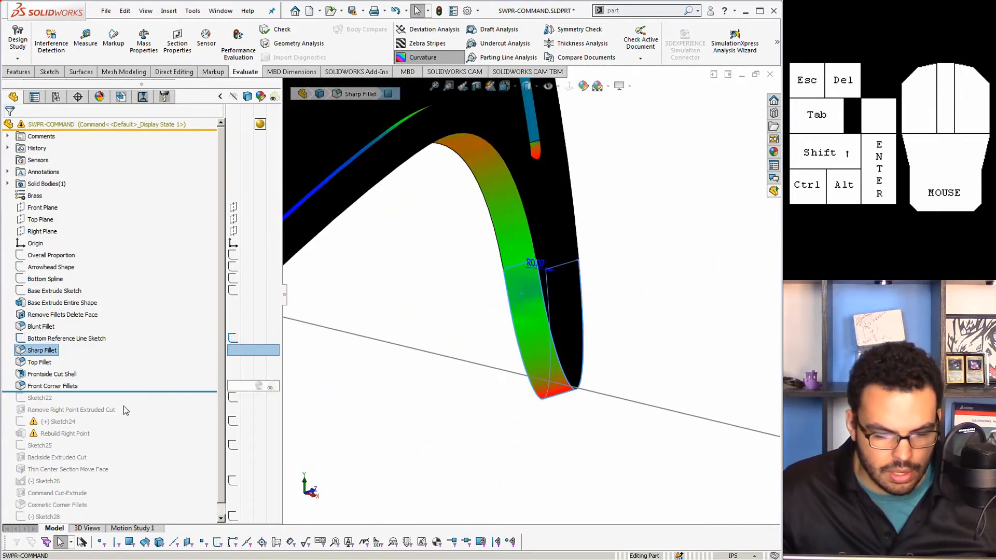
left_click_drag(96, 390, 90, 439)
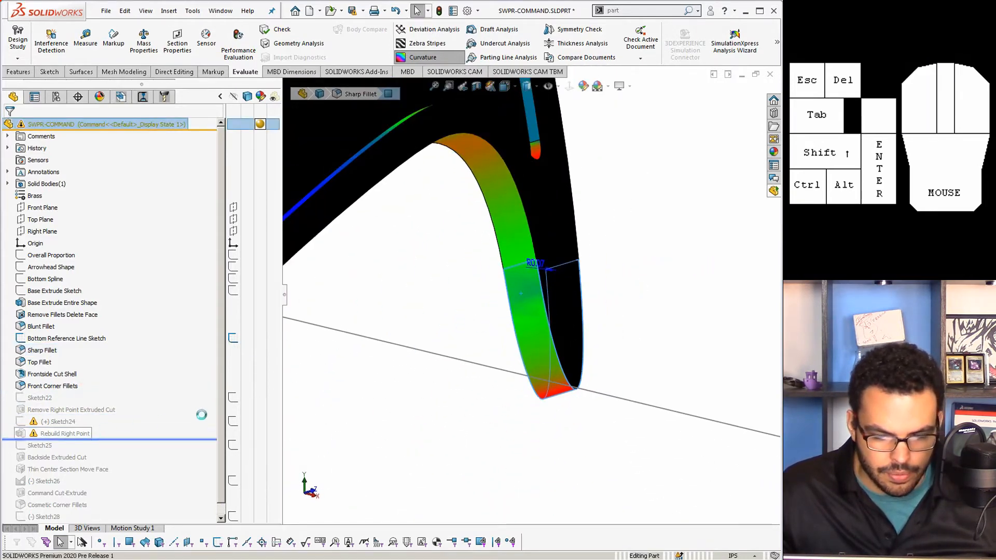
middle_click_drag(534, 332, 369, 382)
Edit Sketch24 and resolve its over-defined state with SketchXpert, accepting solution 3, which deletes Tangent18
left_click(56, 431)
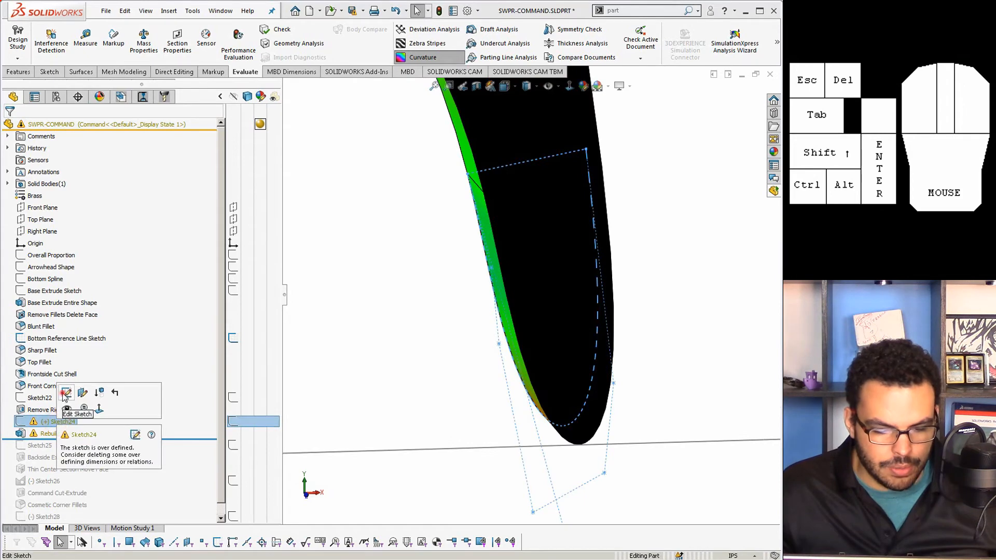
left_click(77, 401)
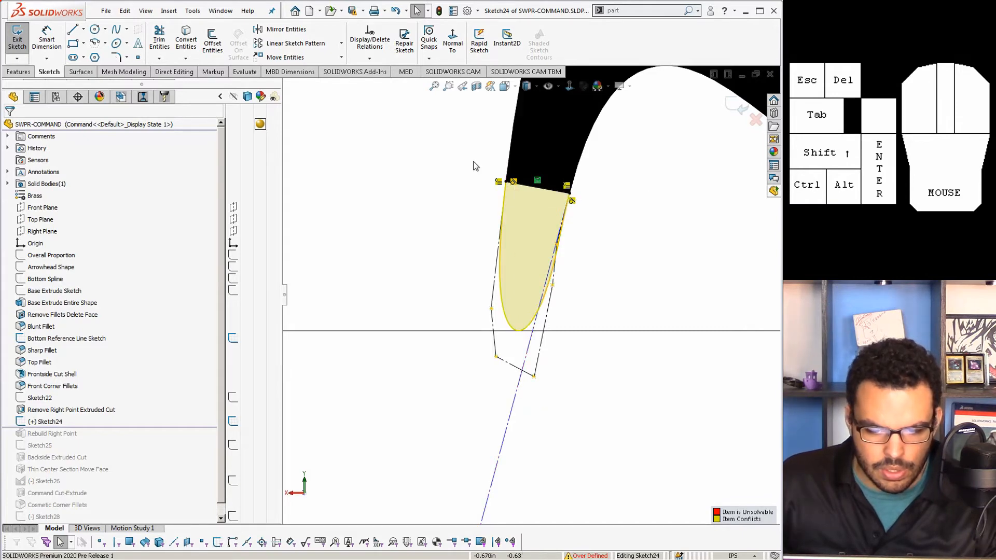
left_click(590, 556)
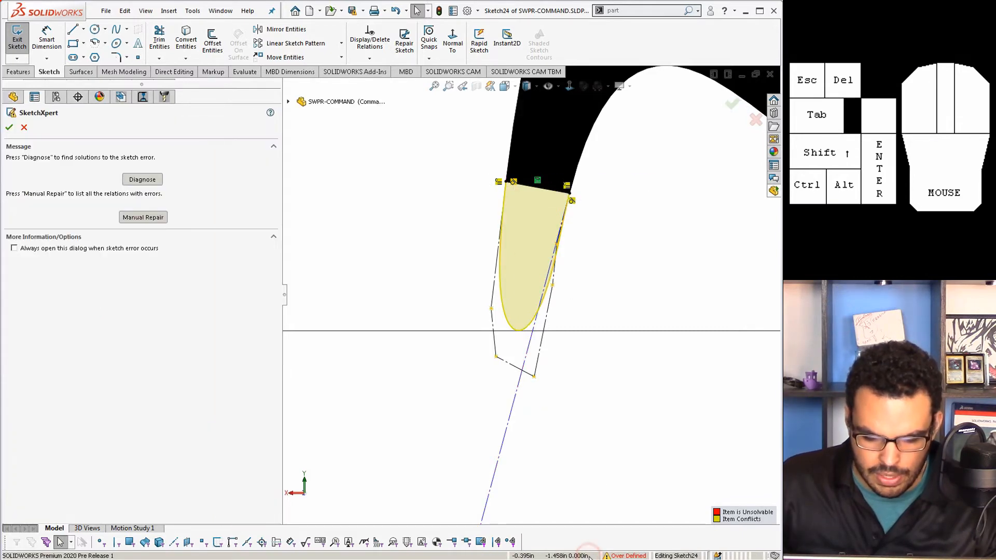
left_click(151, 181)
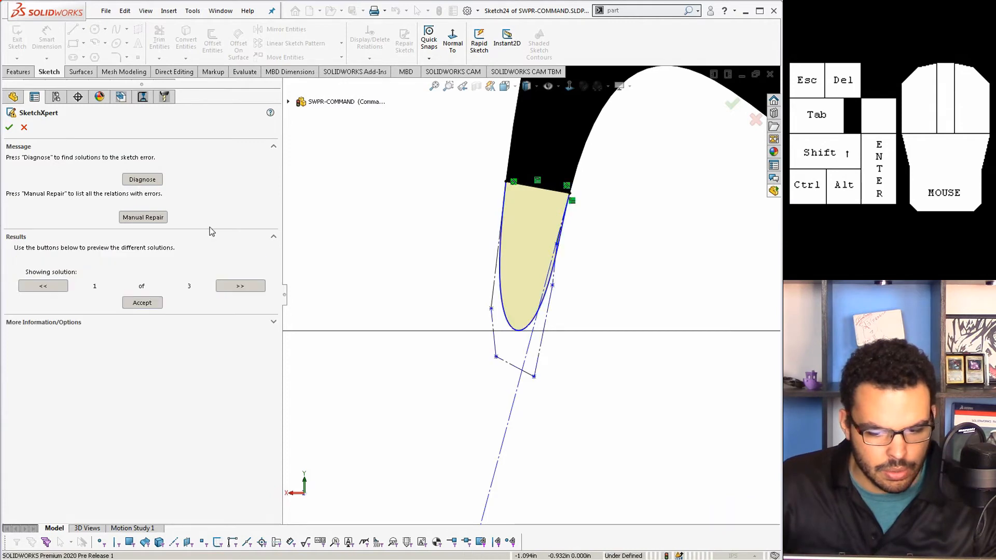
left_click(236, 286)
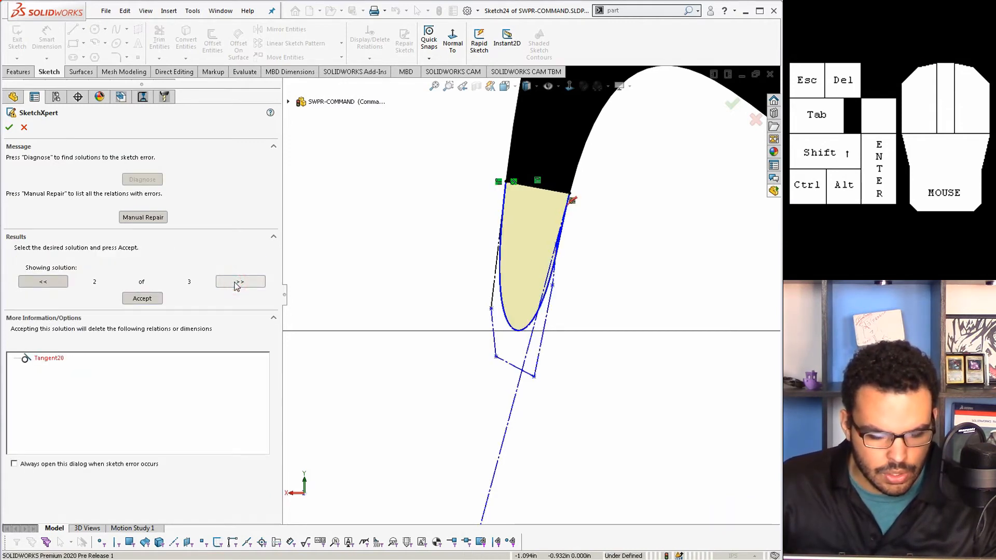
left_click(236, 286)
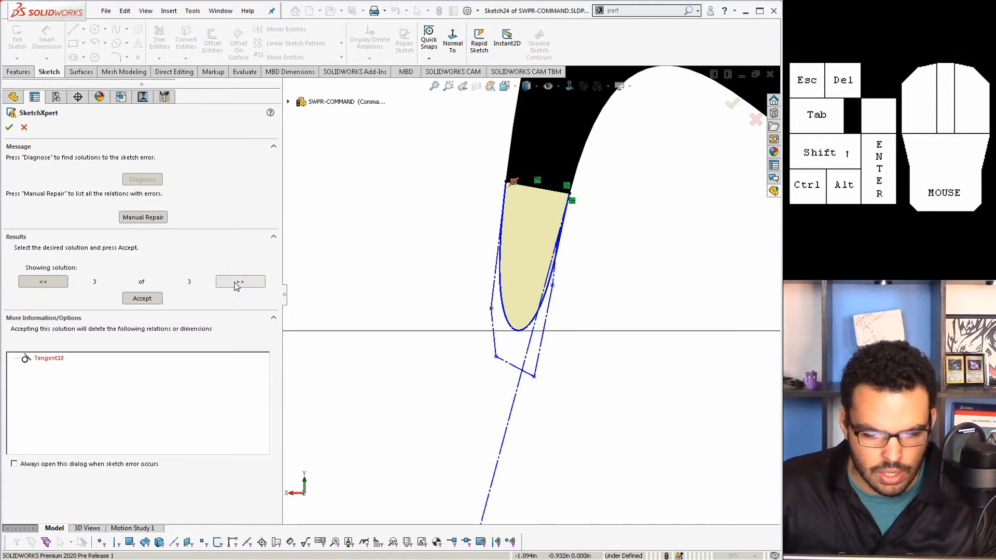
left_click(143, 298)
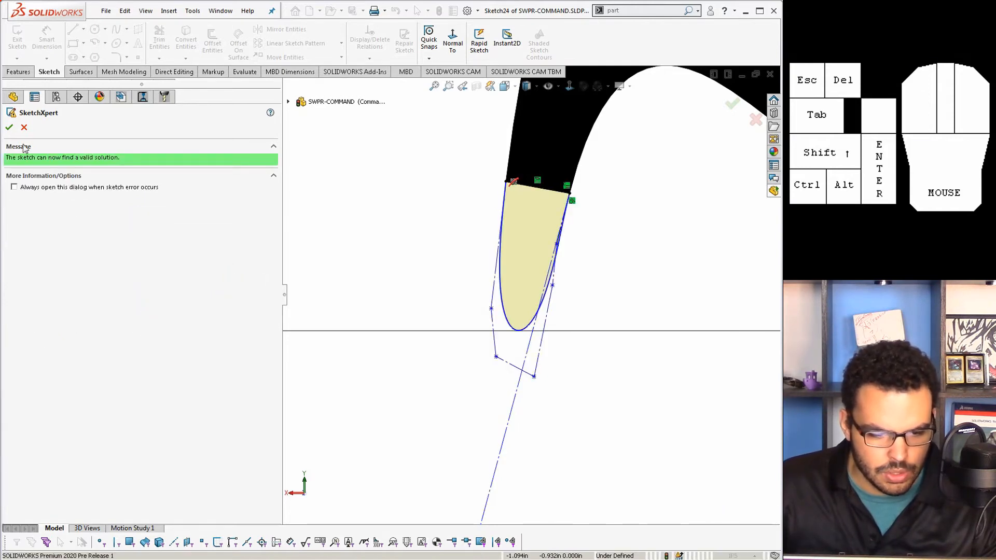
left_click(8, 127)
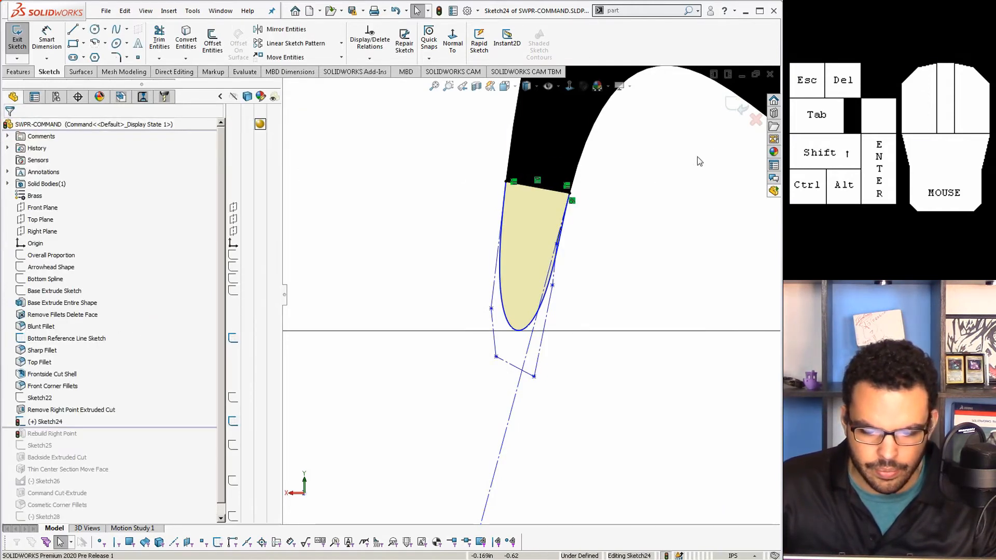
Try making the style spline tangent to the horizontal bottom reference line, and undo the relation
left_click(520, 328)
left_click(571, 331, "ctrl")
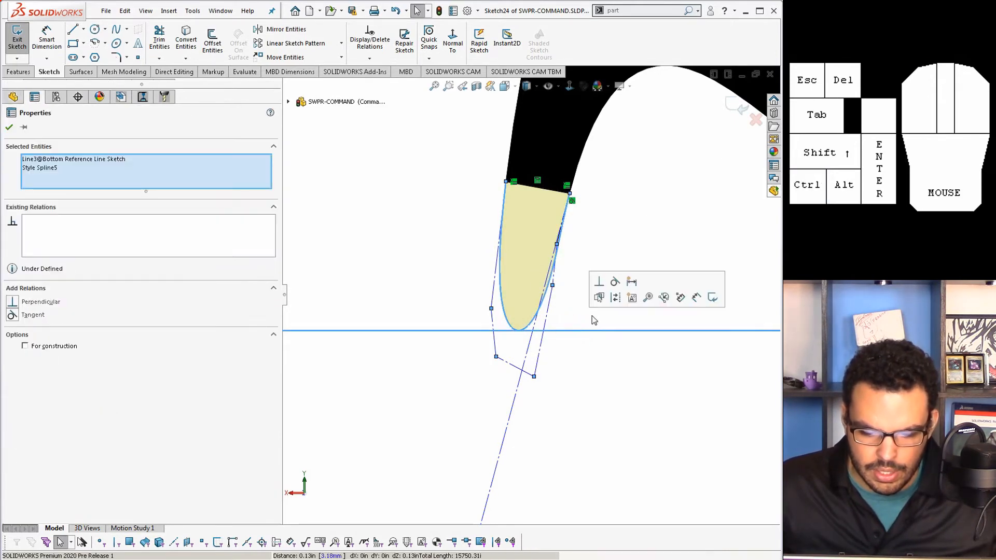
left_click(615, 282)
left_click(596, 363)
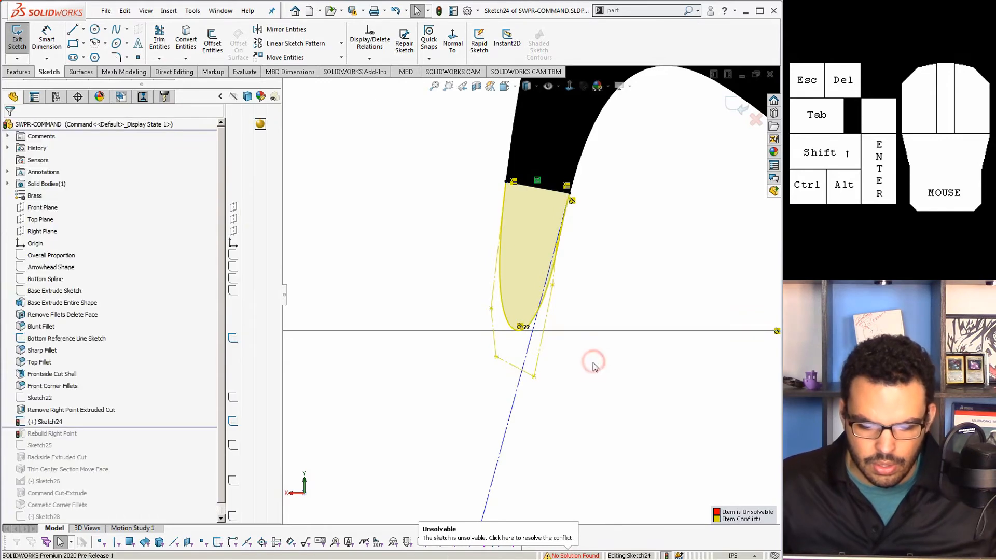
key("ctrl+z")
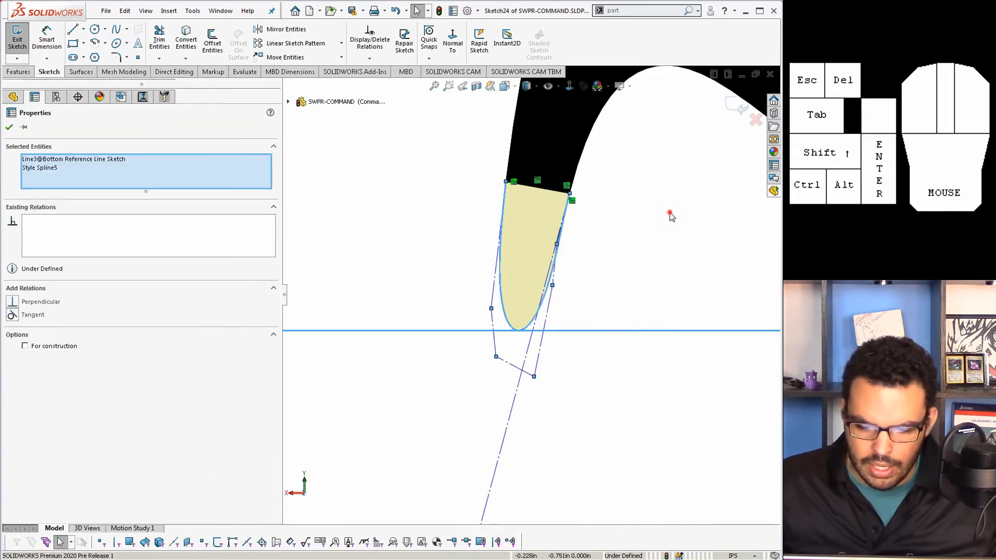
left_click(668, 212)
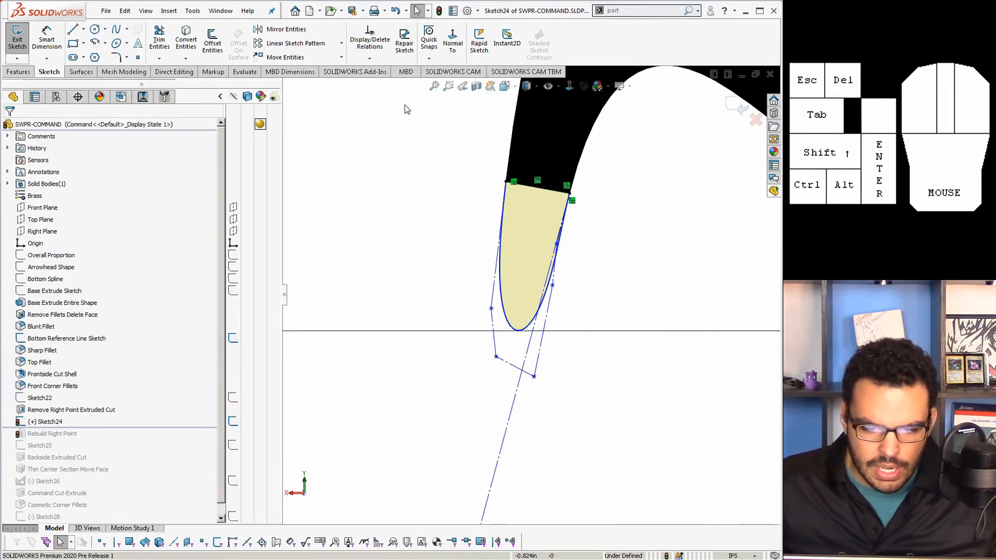
Run Fully Define Sketch on all entities in Sketch24, inspect the spline's tip, and exit the sketch
left_click(370, 58)
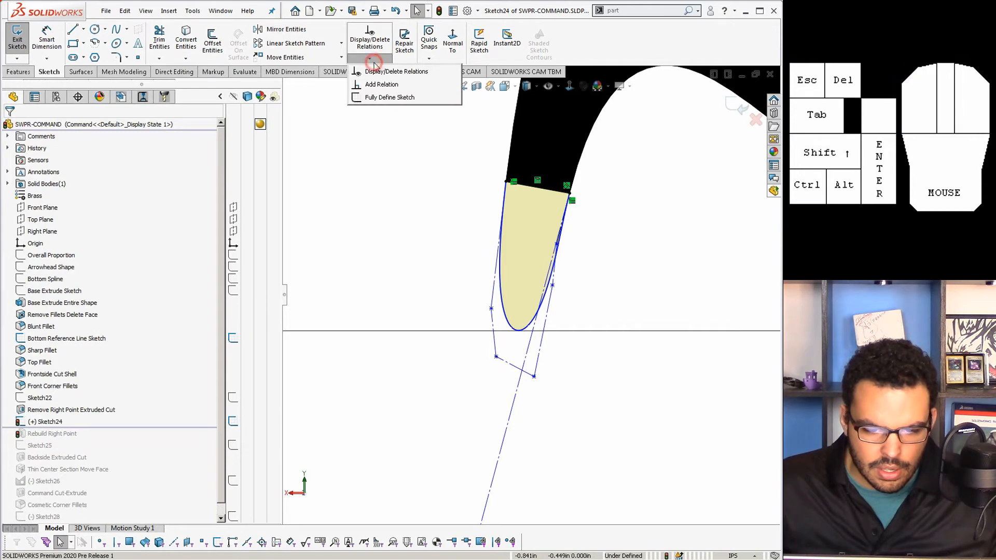
left_click(389, 98)
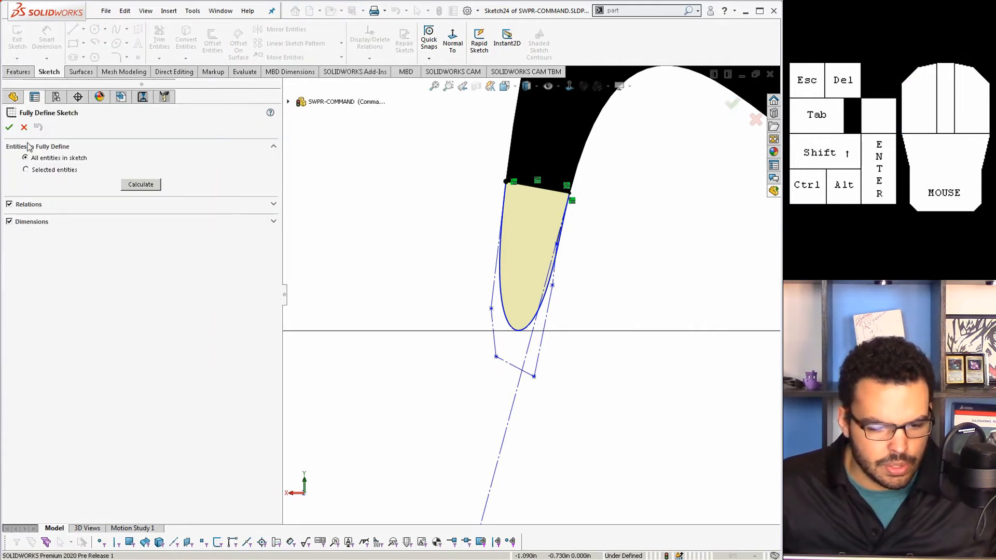
left_click(140, 185)
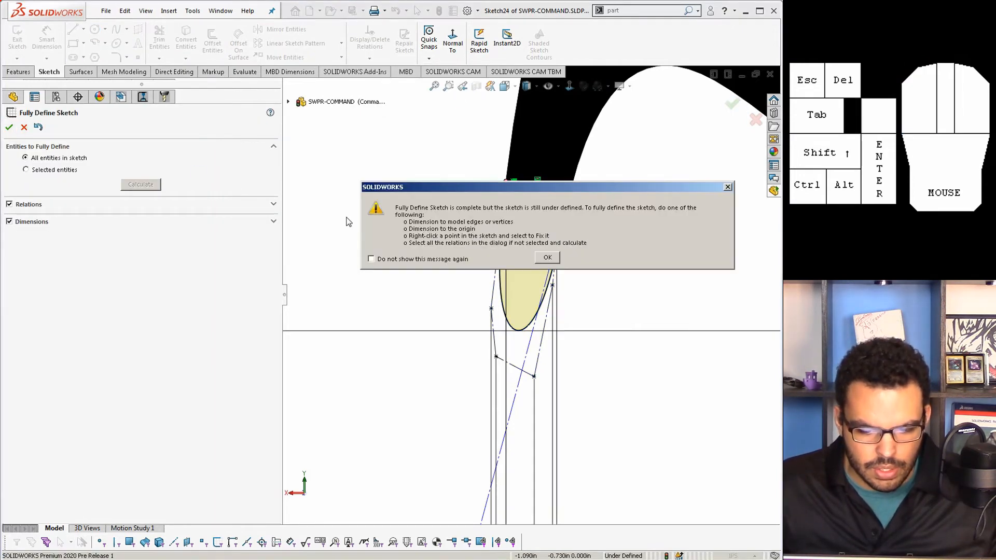
left_click(548, 258)
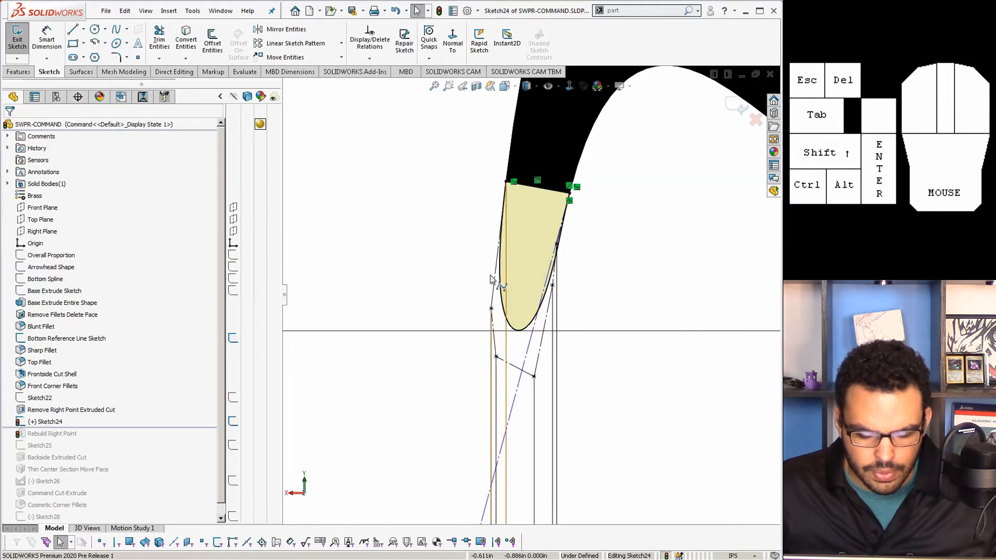
scroll(550, 280, "up", 3)
scroll(545, 291, "down", 5)
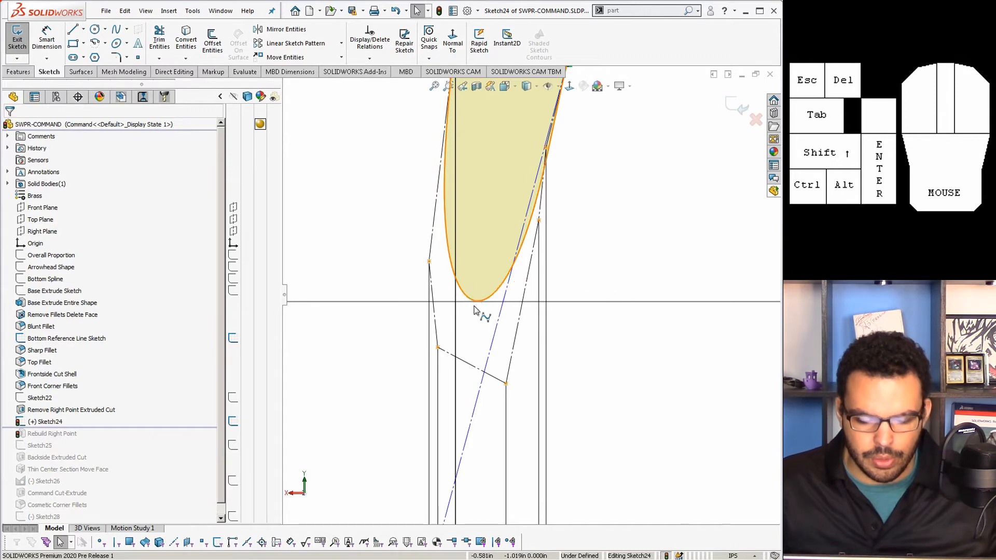
scroll(529, 296, "up", 5)
scroll(527, 285, "down", 5)
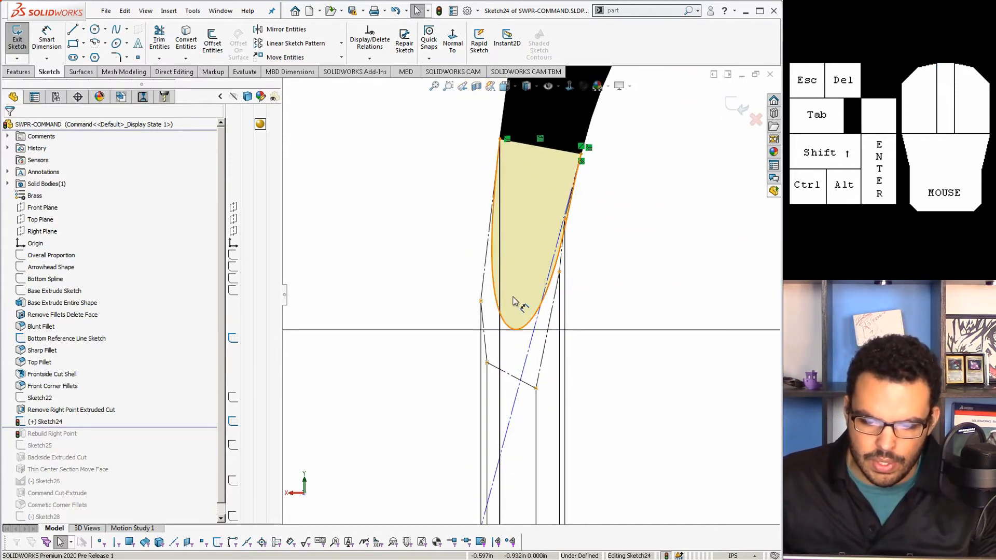
left_click(736, 106)
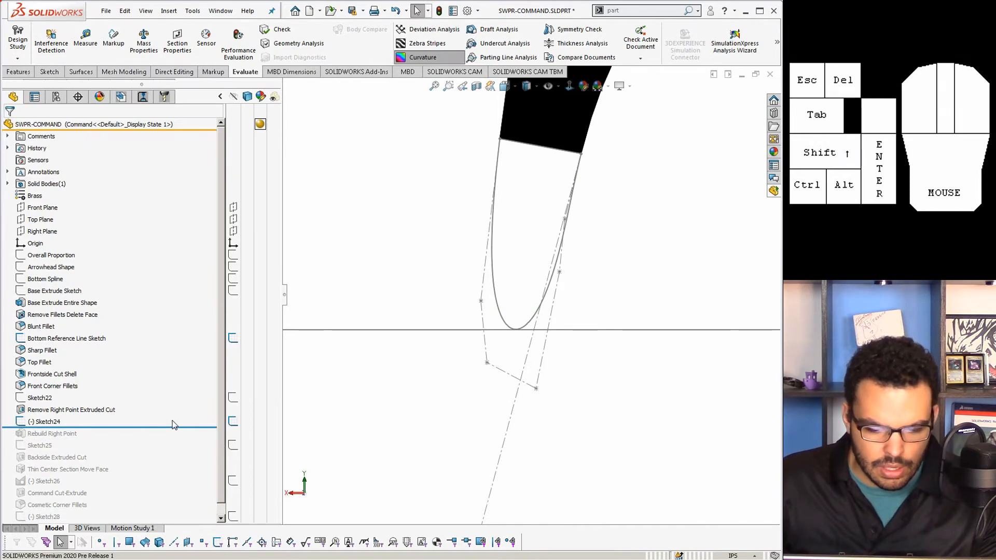
Edit Sketch24, delete the long slanted construction line below the rebuilt point, and exit the sketch
left_click(49, 424)
left_click(42, 389)
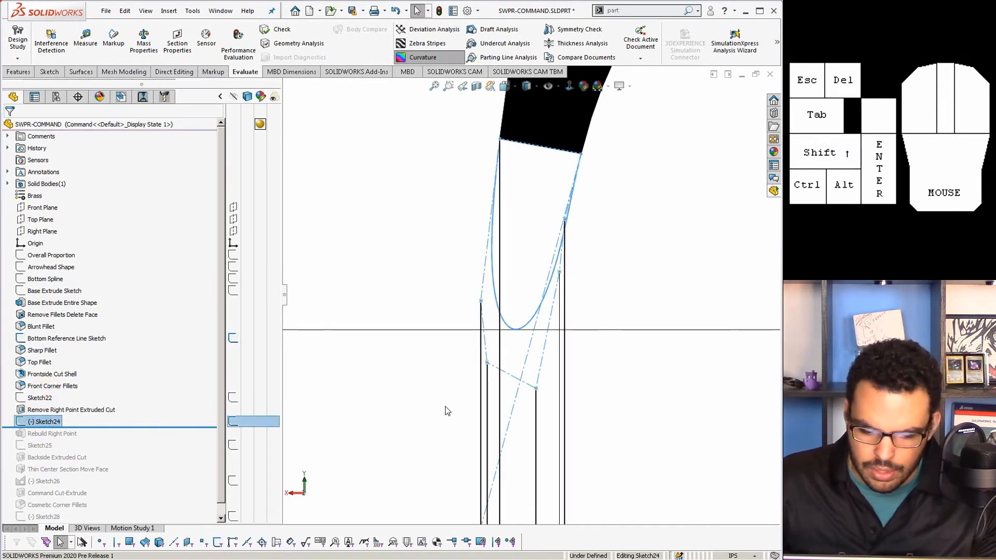
left_click(513, 418)
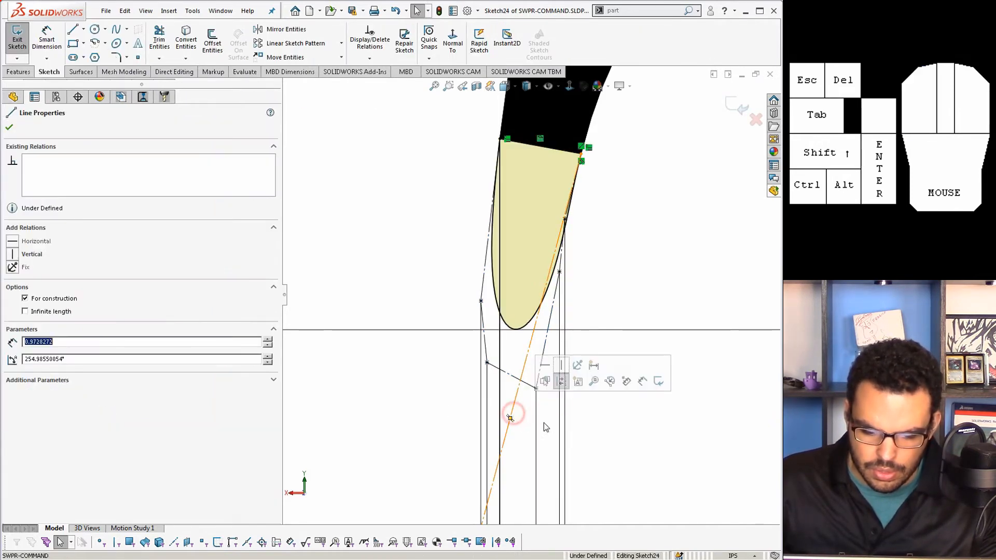
key("Delete")
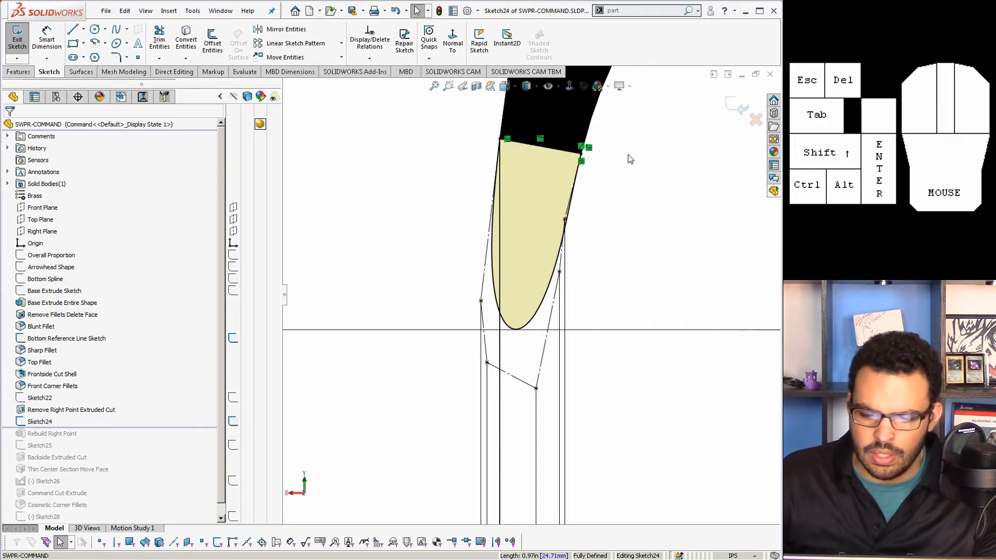
left_click(650, 170)
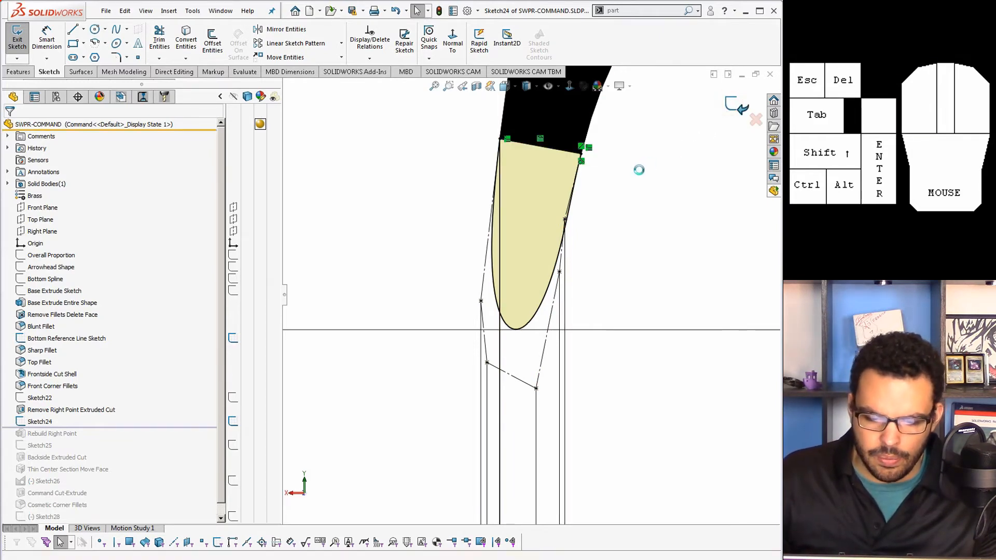
Roll forward past Rebuild Right Point and turn off the curvature display
left_click_drag(151, 425, 147, 439)
scroll(503, 354, "up", 3)
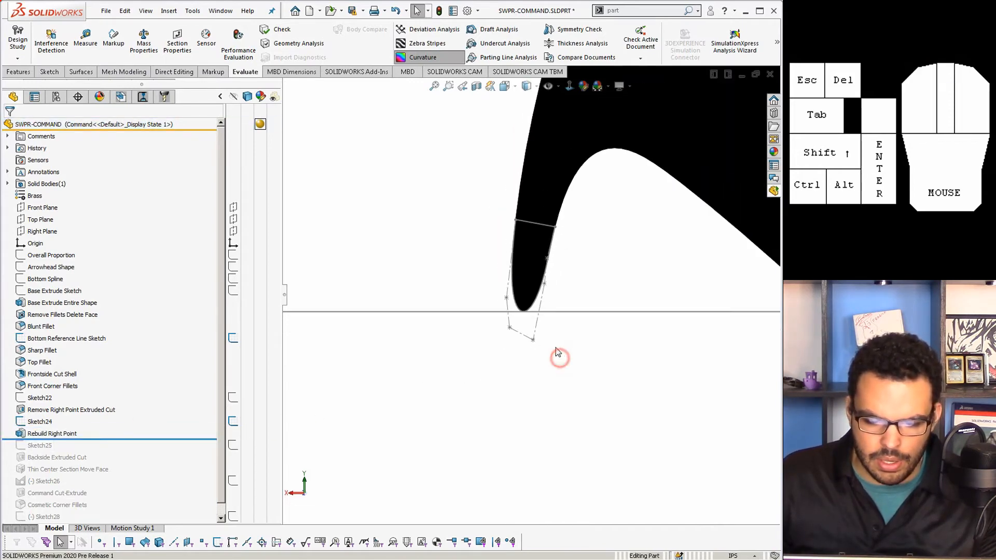
middle_click_drag(558, 356, 519, 220)
left_click(422, 57)
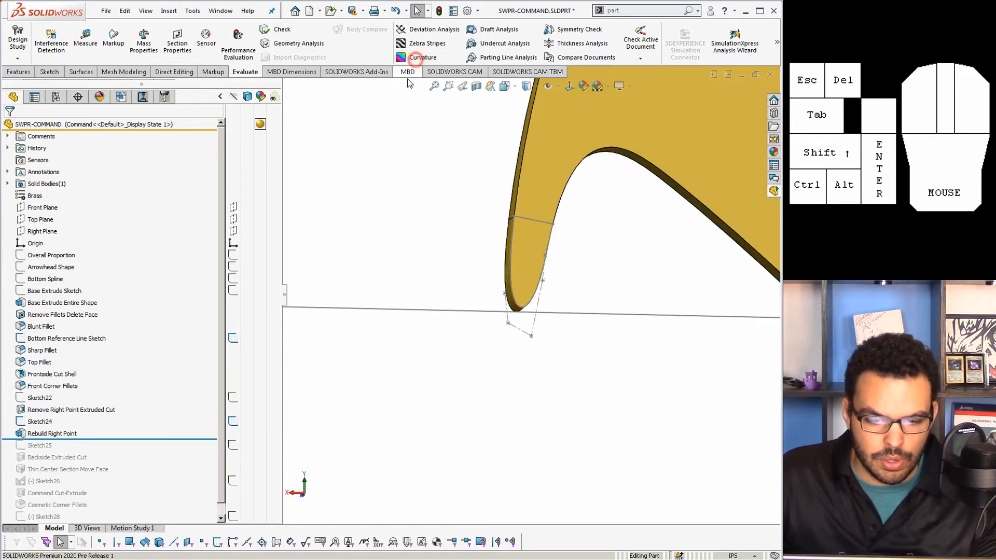
Roll forward past Sketch25, hide Sketch24, show Sketch25, and inspect its outline against the back face
left_click_drag(176, 440, 123, 452)
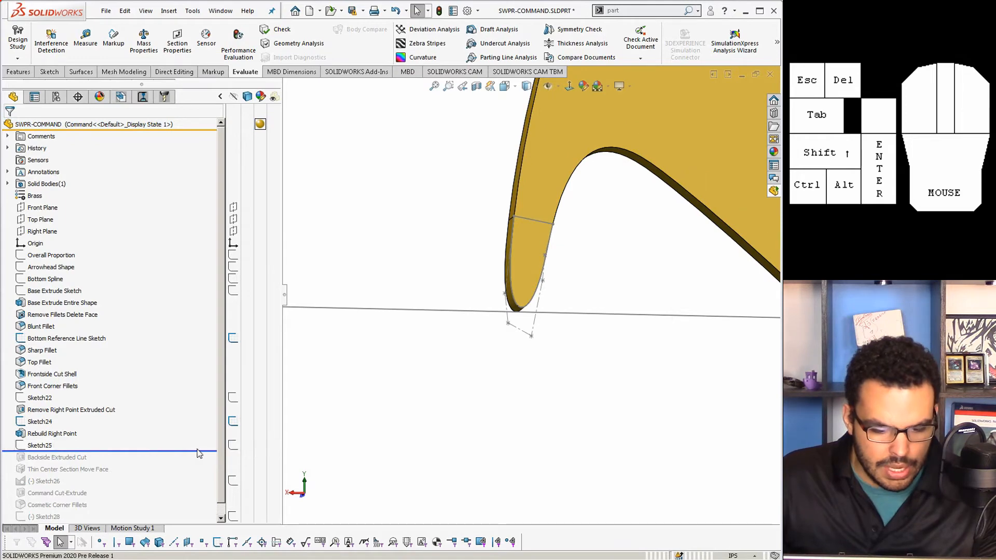
left_click(233, 422)
left_click(233, 446)
scroll(606, 319, "up", 5)
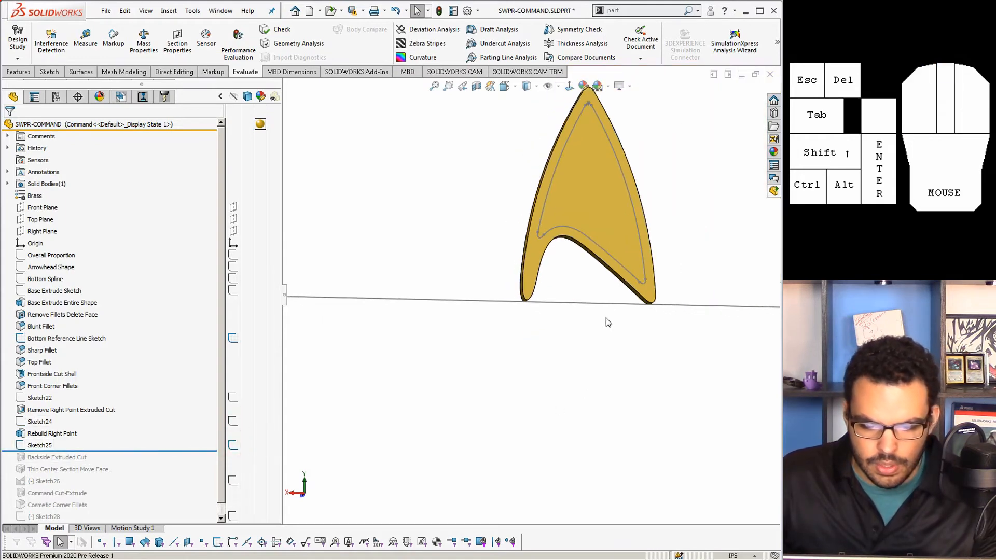
scroll(527, 250, "down", 3)
middle_click_drag(527, 254, 529, 199)
left_click(557, 284)
left_click(528, 263)
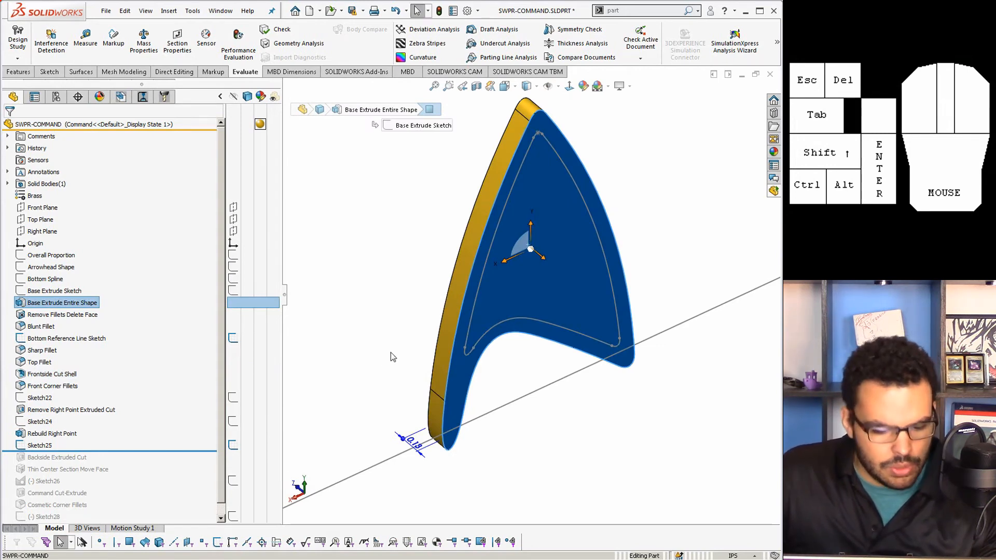
left_click(347, 390)
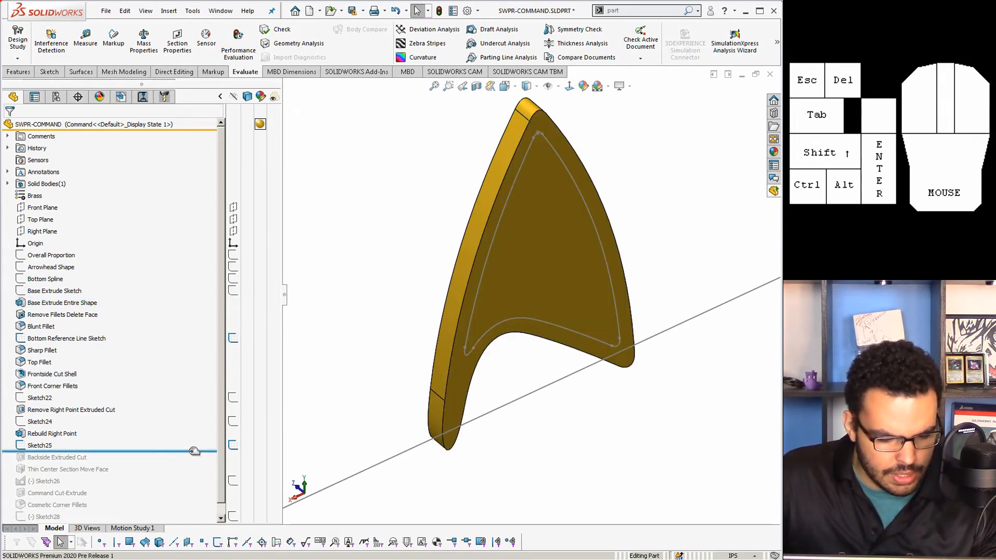
Roll forward past Backside Extruded Cut, hide Sketch25, and view the recess from the side
left_click_drag(194, 451, 193, 463)
middle_click_drag(411, 349, 421, 325)
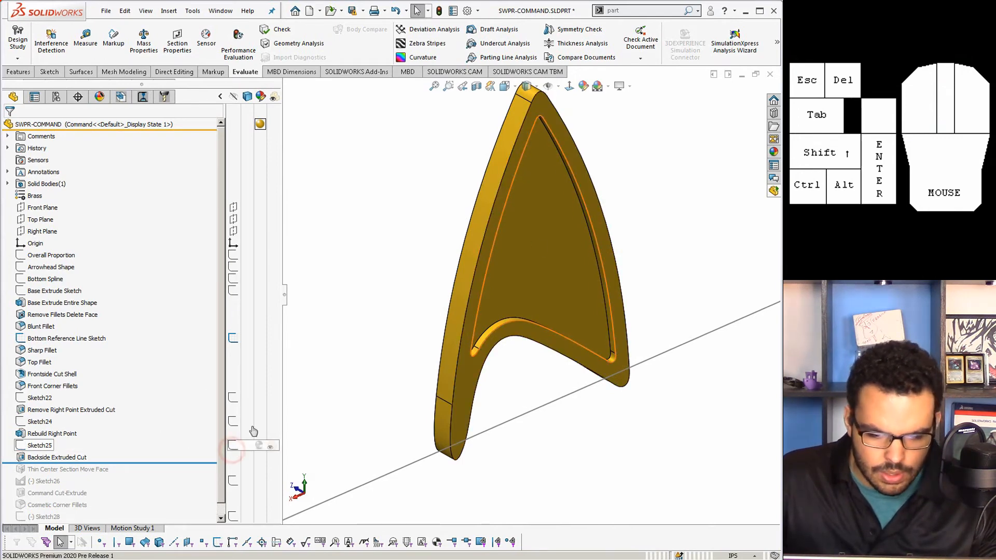
left_click(363, 345)
middle_click_drag(363, 344, 440, 269)
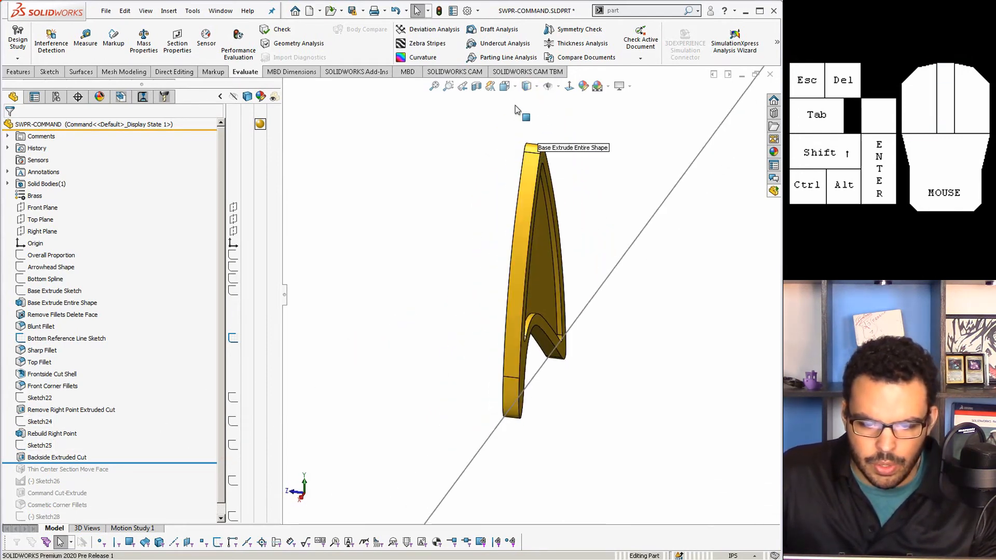
Create a planar section view of the badge through the Right Plane
left_click(476, 86)
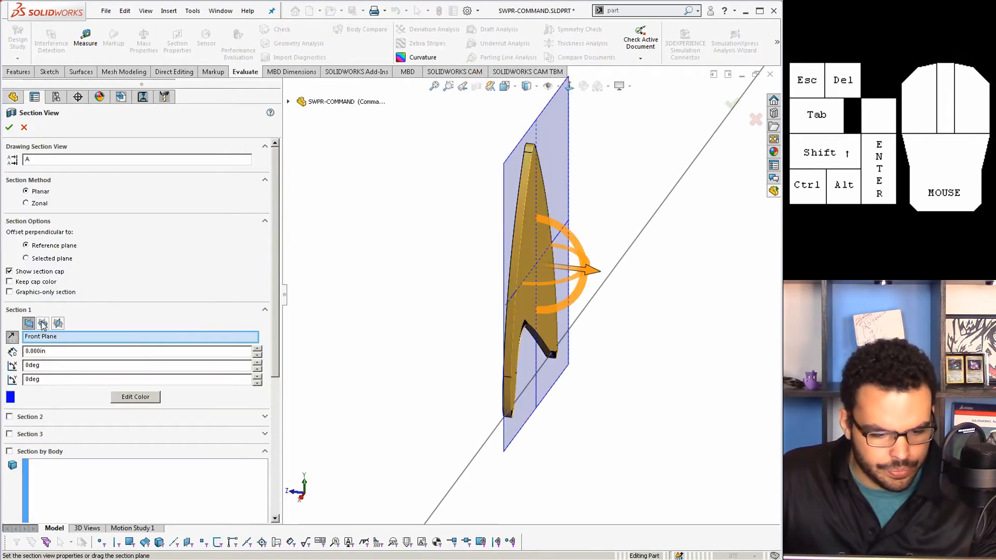
left_click(43, 324)
left_click(58, 323)
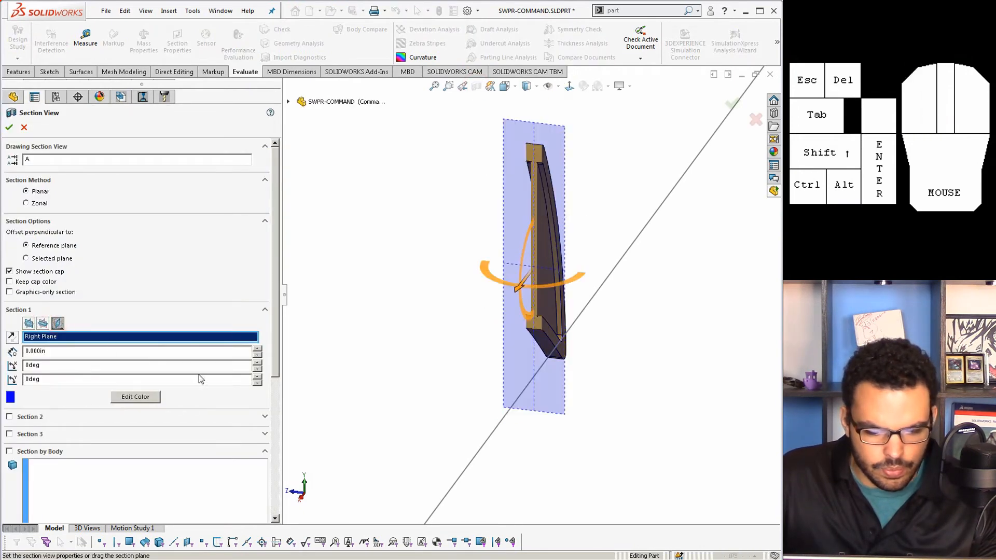
left_click(10, 128)
Compare the depths of the front and back recesses by checking one depth edge on each side of the section
scroll(537, 174, "down", 6)
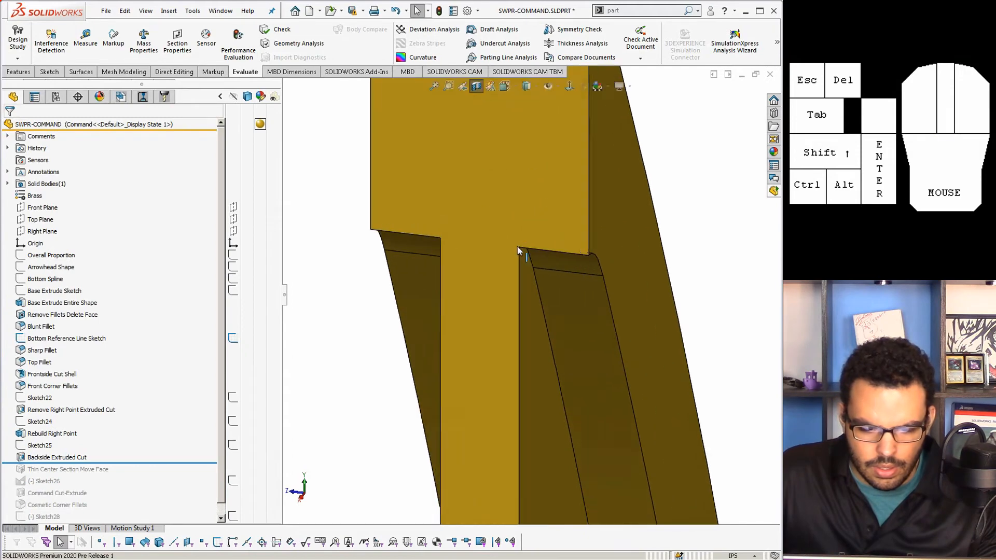
middle_click_drag(518, 248, 537, 234)
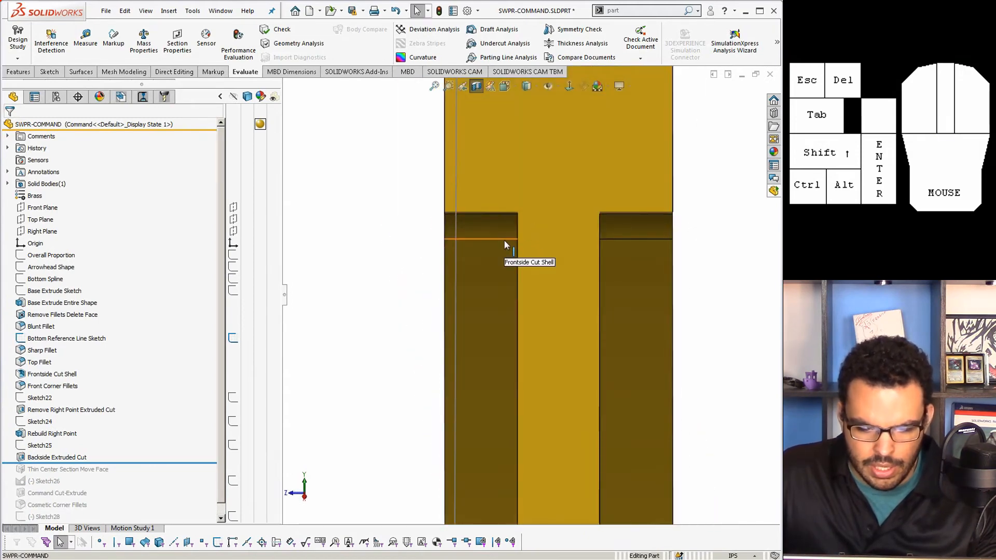
left_click(503, 240)
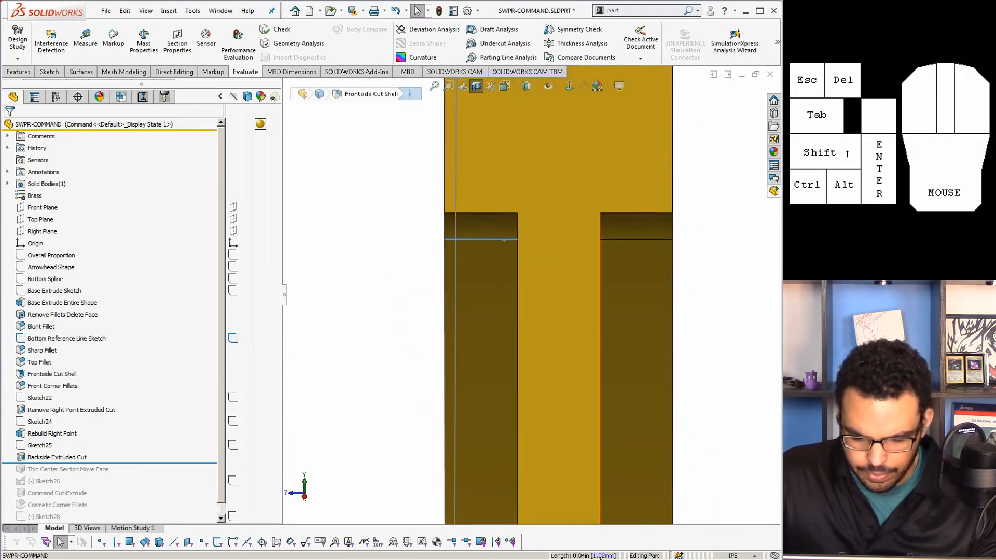
left_click(628, 240)
scroll(630, 409, "up", 4)
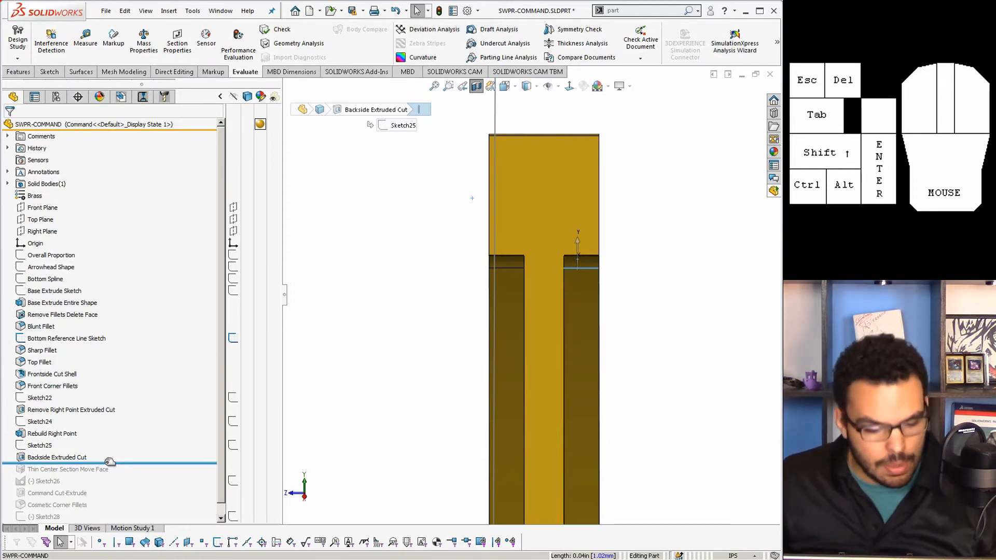
Roll back to just after Rebuild Right Point and mirror the Frontside Cut Shell feature about the Front Plane
left_click_drag(110, 462, 114, 437)
middle_click_drag(435, 354, 470, 355)
left_click(42, 231)
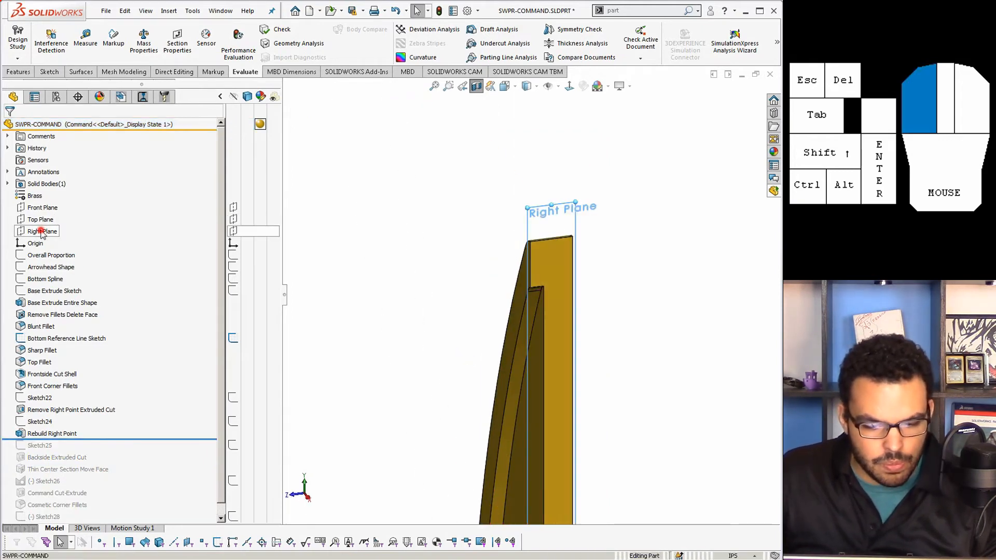
left_click(41, 208)
middle_click_drag(413, 244, 413, 375)
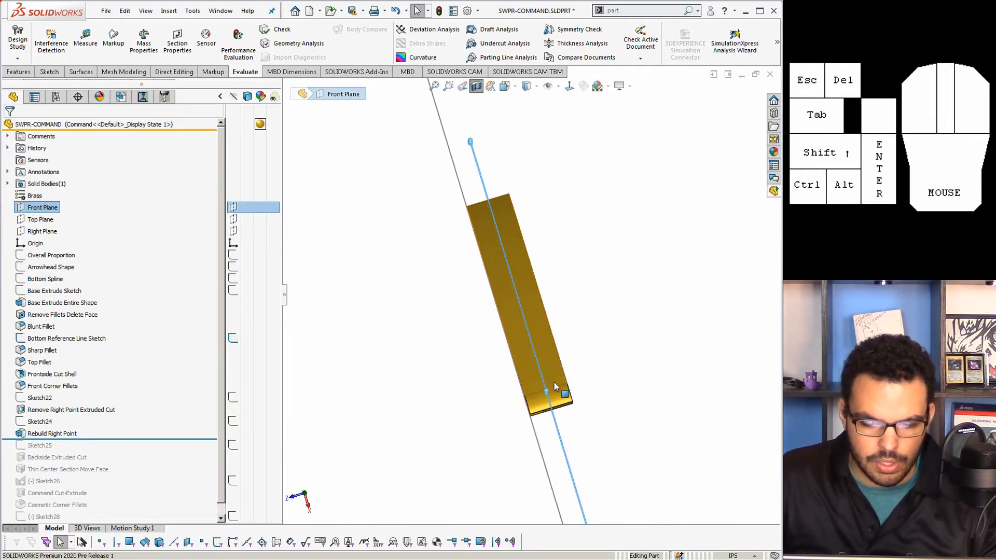
middle_click_drag(553, 382, 565, 350)
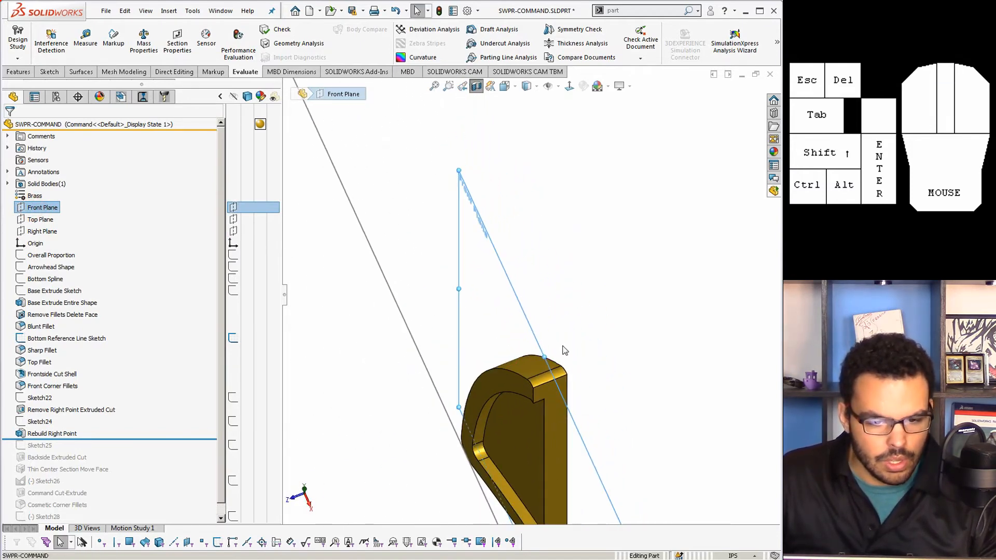
left_click(20, 71)
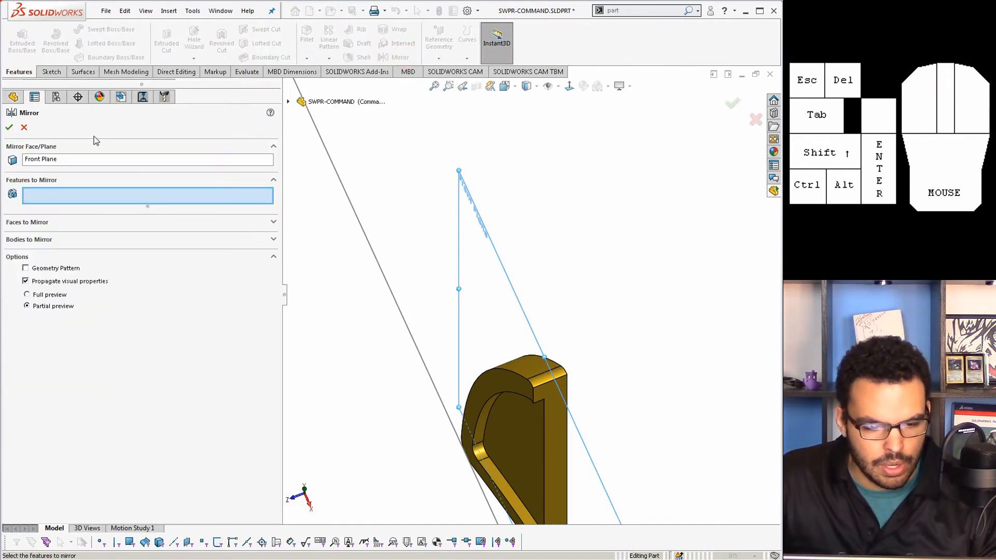
left_click(287, 103)
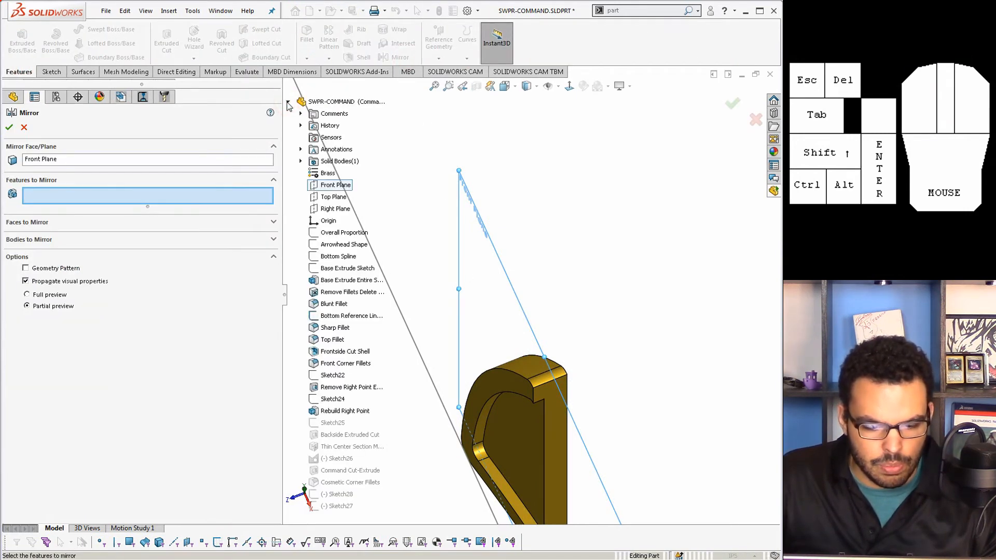
left_click(344, 353)
middle_click_drag(546, 392, 488, 345)
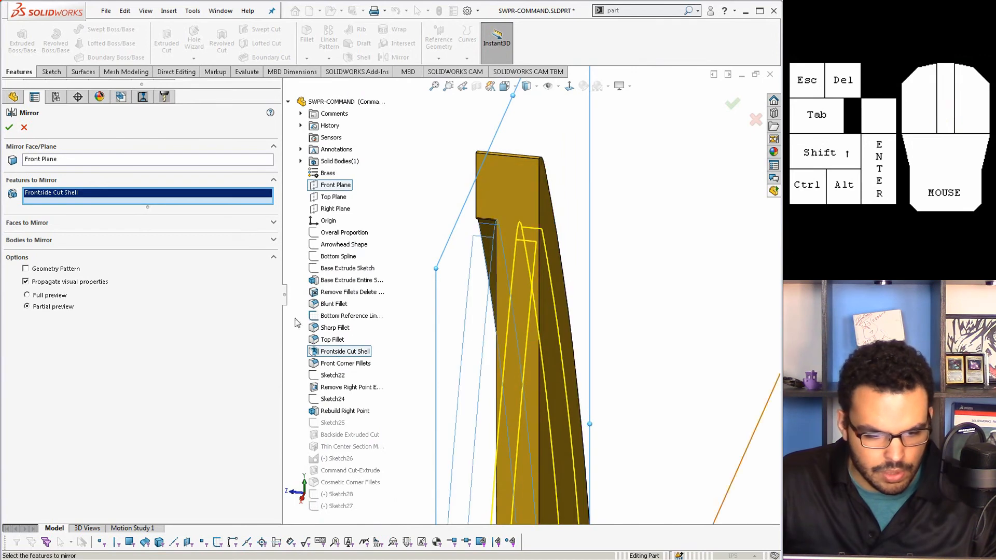
left_click(9, 127)
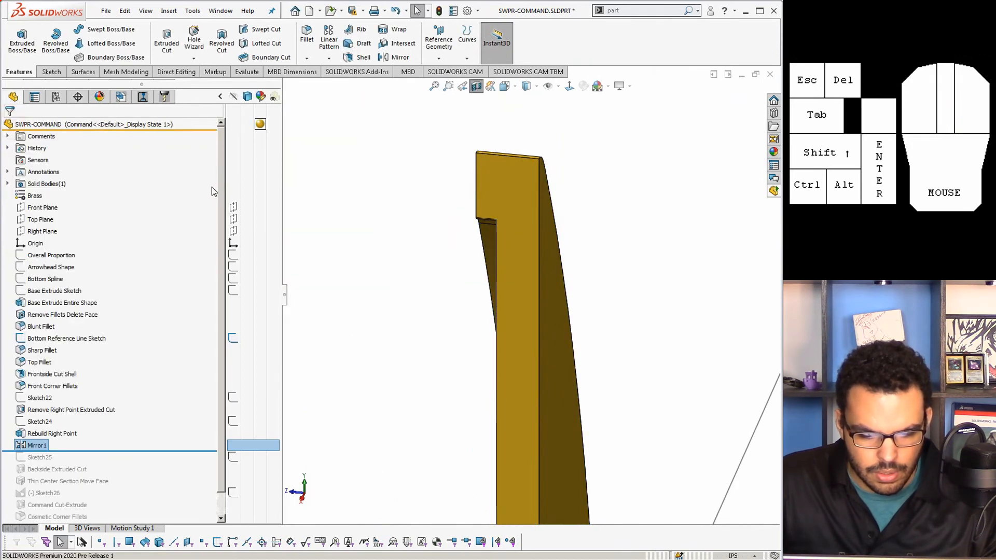
Inspect the sectioned body's back side to check the effect of the mirrored shell
scroll(506, 335, "up", 7)
middle_click_drag(532, 369, 541, 381)
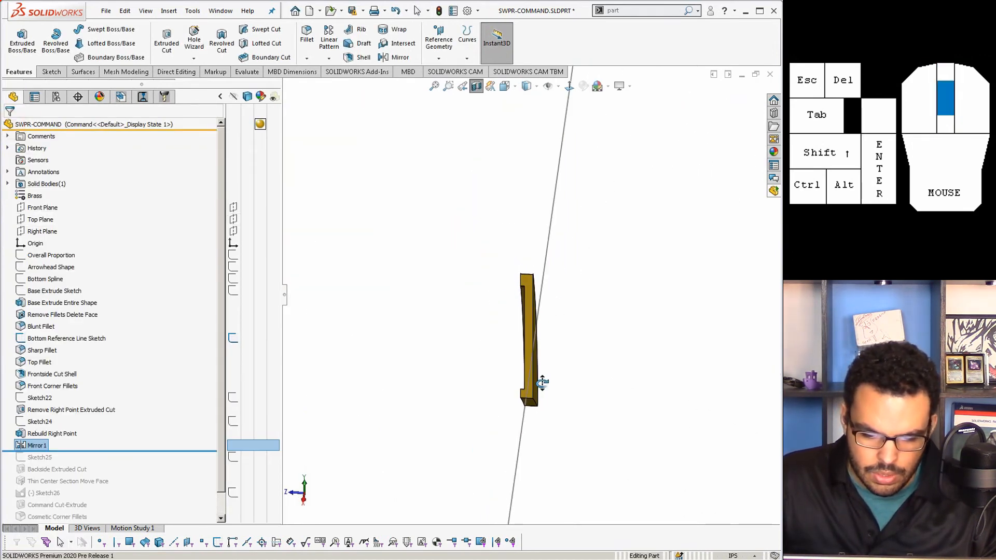
scroll(543, 384, "down", 2)
scroll(542, 388, "down", 3)
middle_click_drag(523, 326, 594, 305)
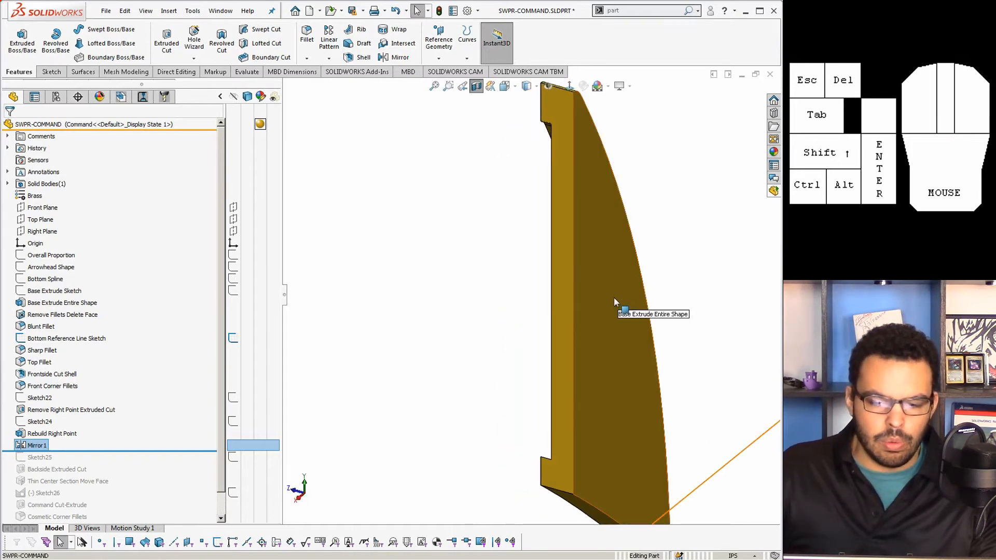
Open Mirror1's definition, review its mirrored feature and preview, and close it without changes
left_click(31, 447)
left_click(33, 410)
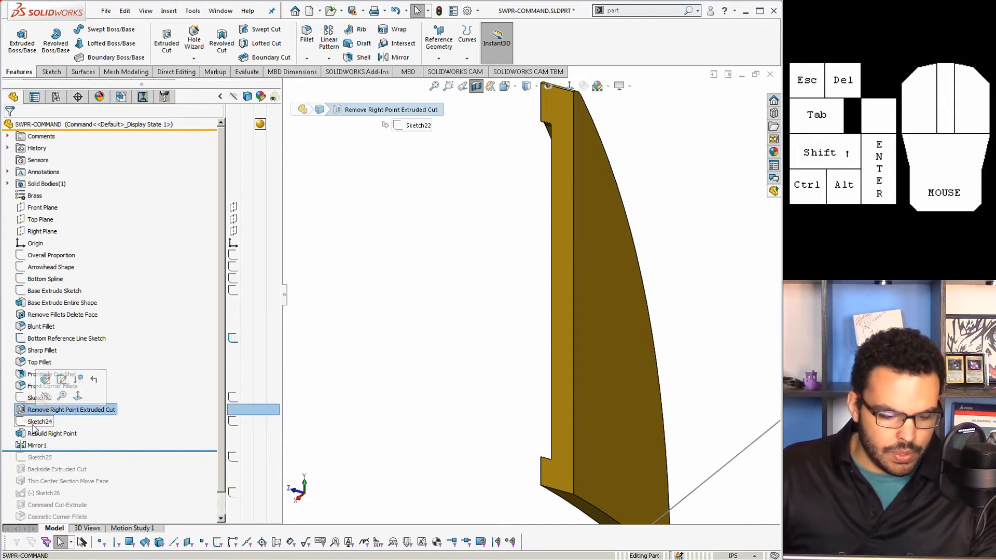
left_click(28, 444)
left_click(35, 412)
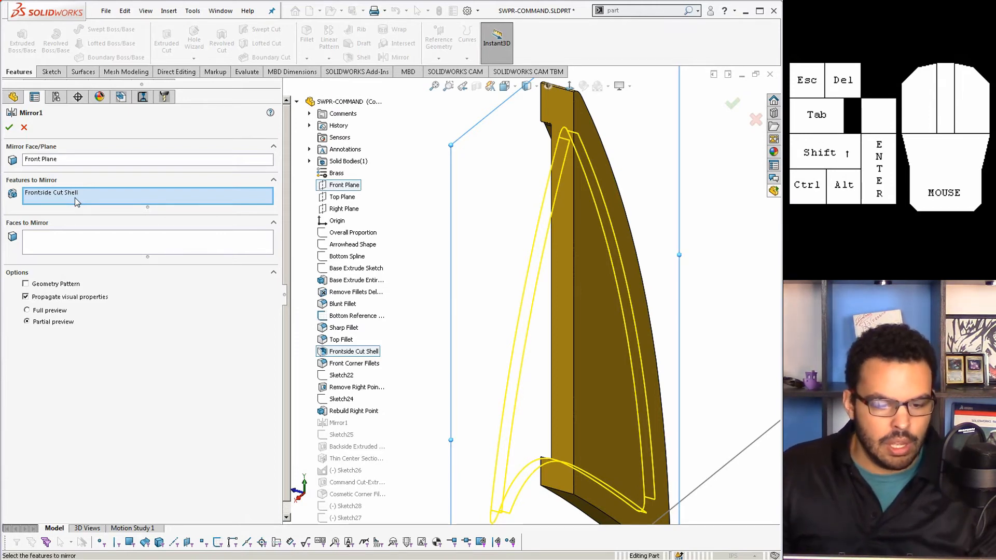
left_click(61, 200)
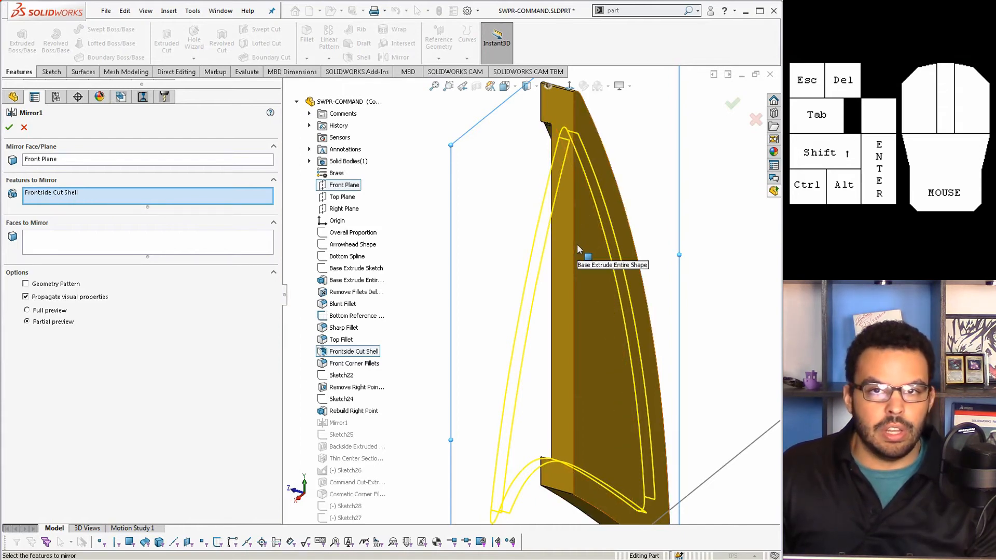
middle_click_drag(577, 244, 615, 218)
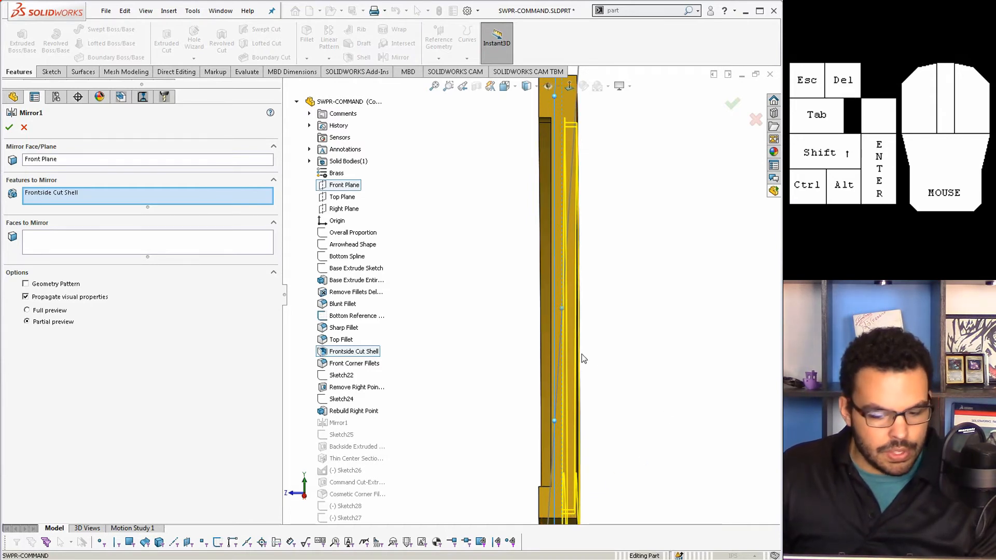
left_click(24, 128)
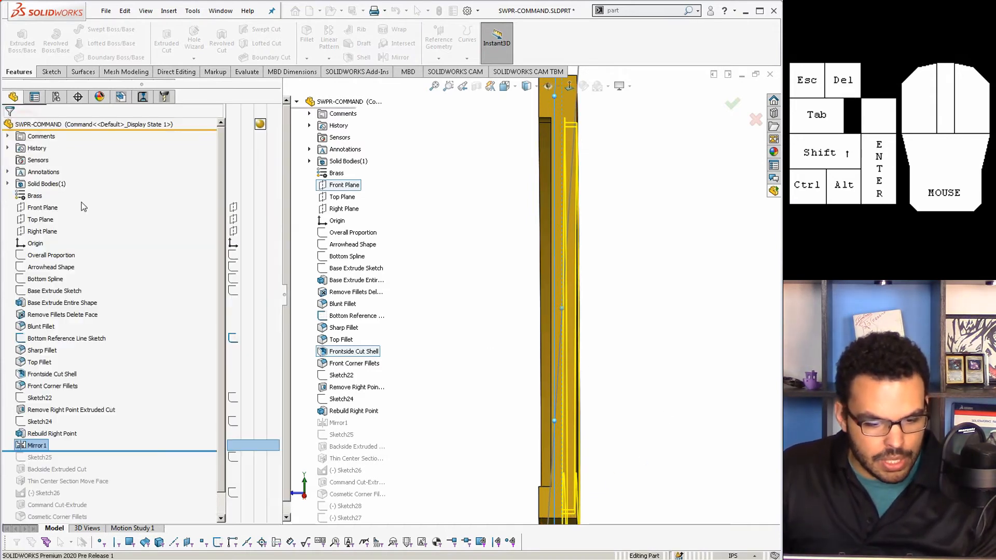
Open the Frontside Cut Shell definition, review its thickness and removed face, and close it without changes
left_click(56, 374)
left_click(59, 345)
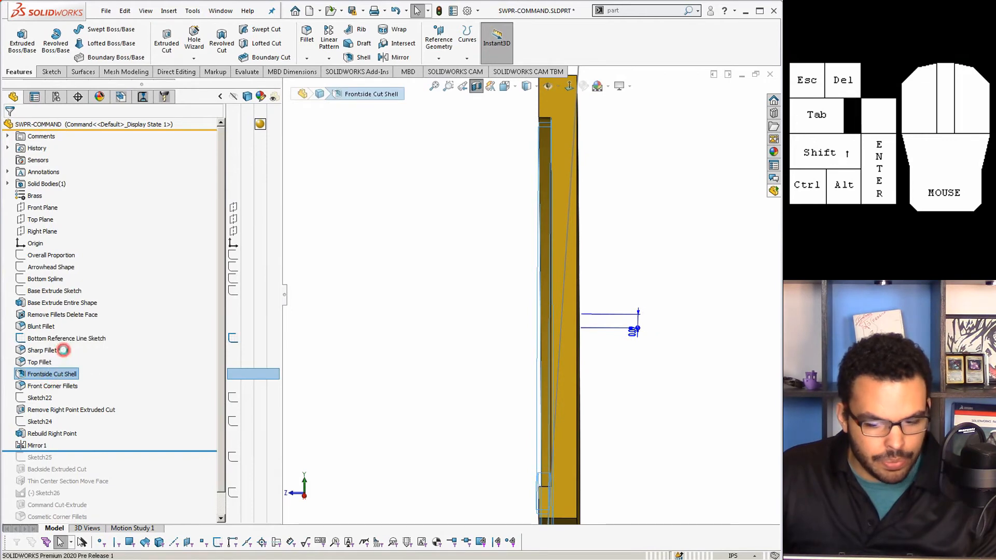
middle_click_drag(364, 267, 613, 289)
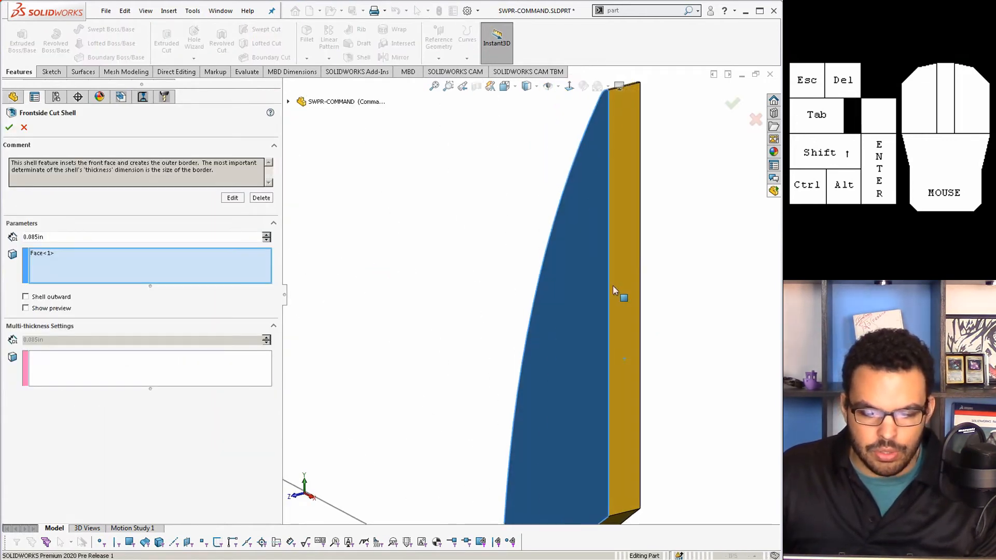
left_click(24, 127)
middle_click_drag(647, 269, 714, 305)
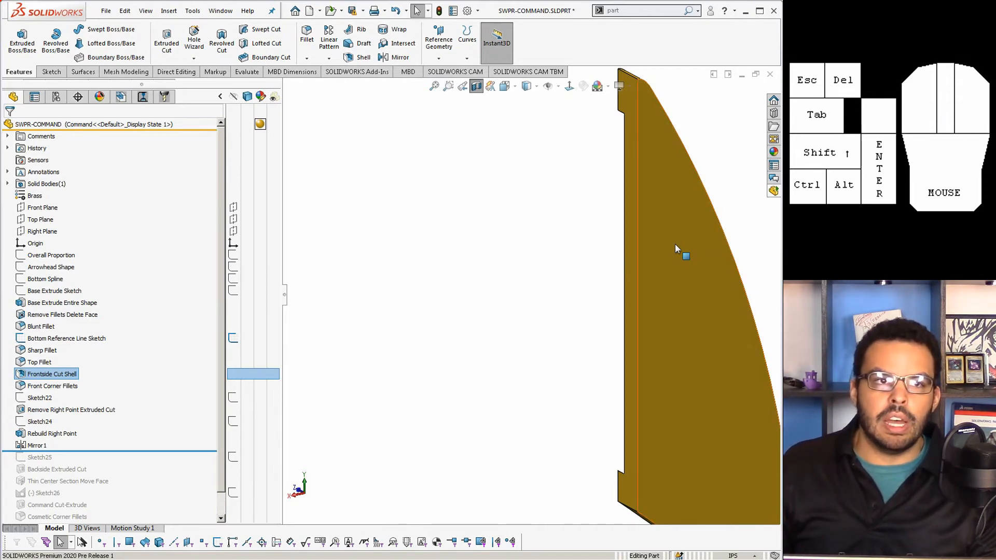
Edit Mirror1 to remove Frontside Cut Shell from its mirrored features and make the faces to mirror the active selection
left_click(580, 299)
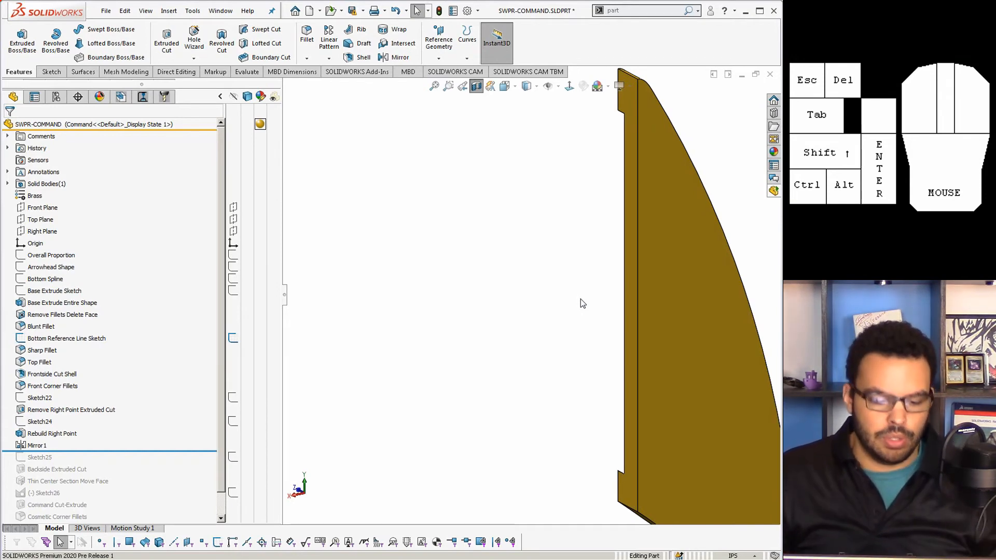
left_click(36, 445)
left_click(31, 410)
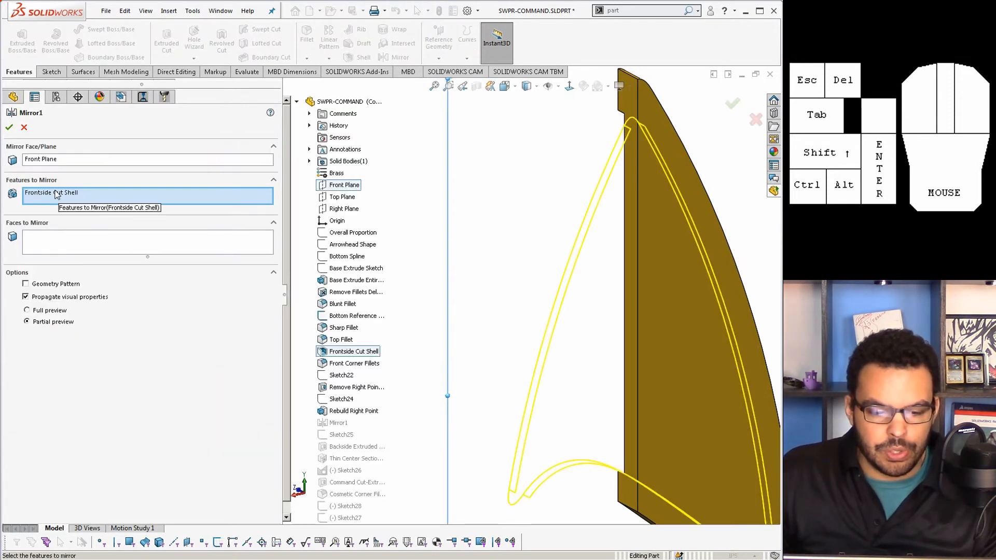
right_click(71, 243)
right_click(75, 193)
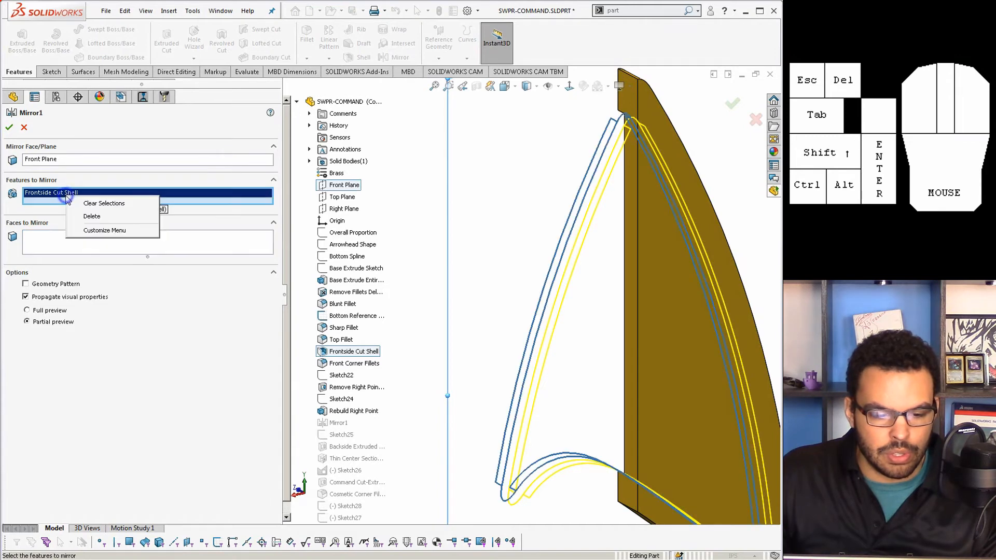
left_click(101, 201)
left_click(85, 242)
Add the front recess floor and its tangent side wall faces as Mirror1's faces to mirror about the Front Plane, and accept the feature
middle_click_drag(493, 311, 636, 349)
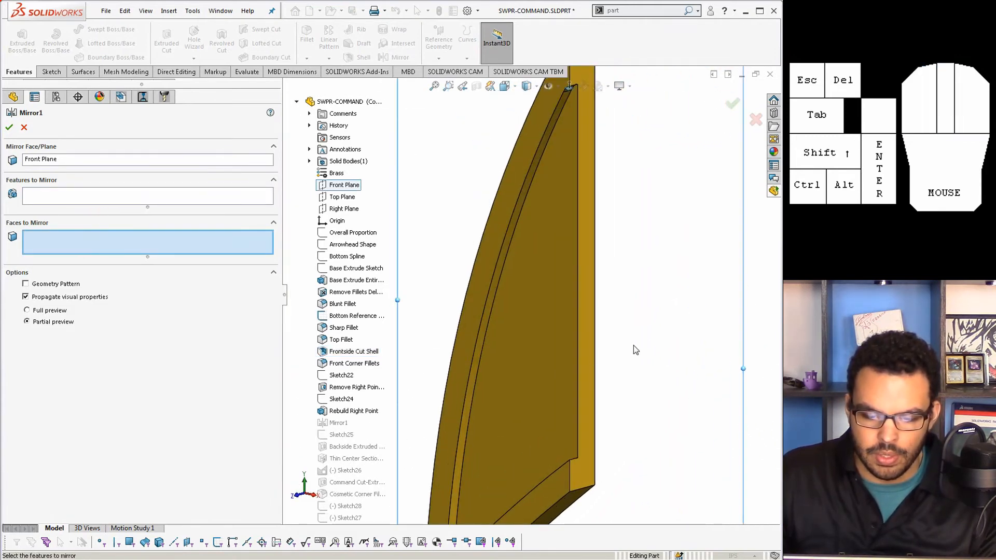
left_click(543, 325)
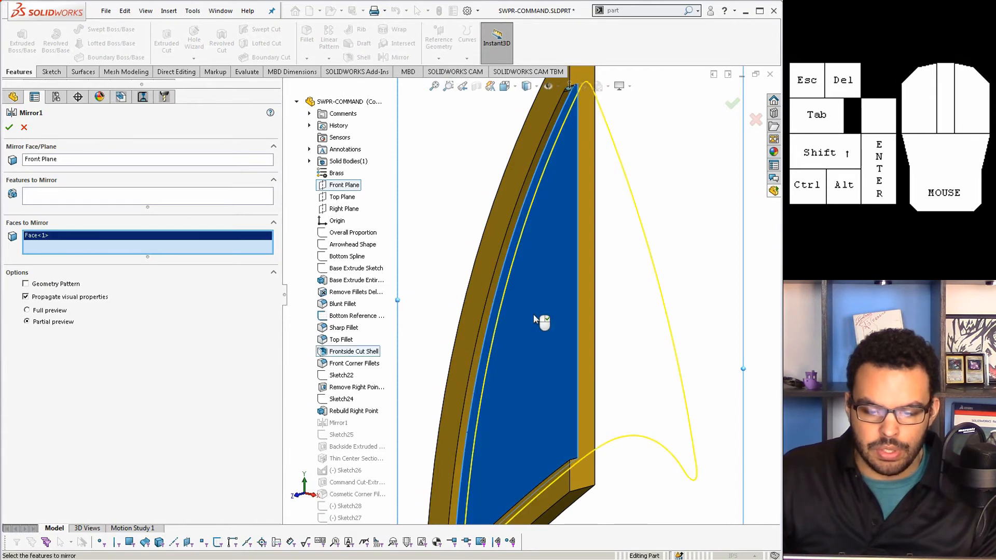
middle_click_drag(541, 322, 514, 292)
right_click(504, 282)
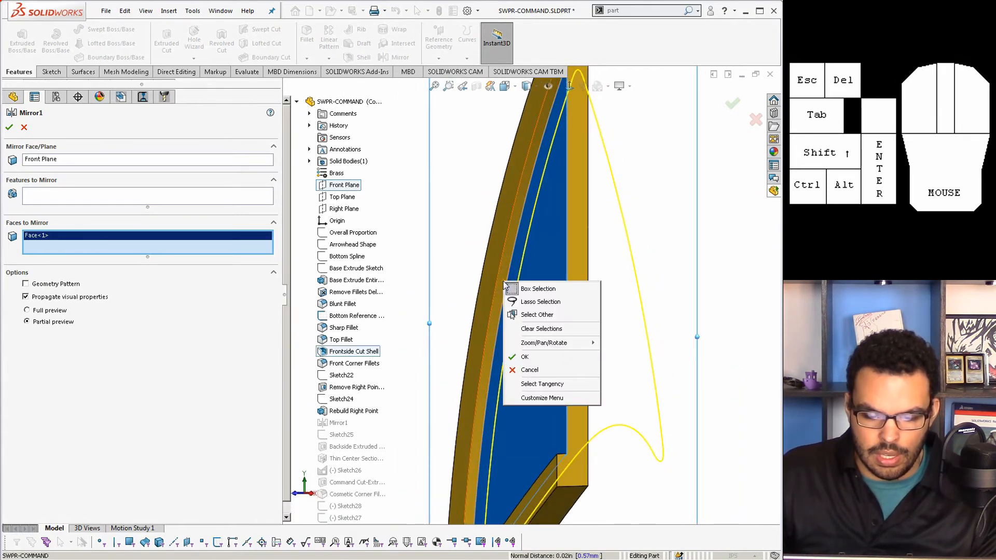
left_click(539, 383)
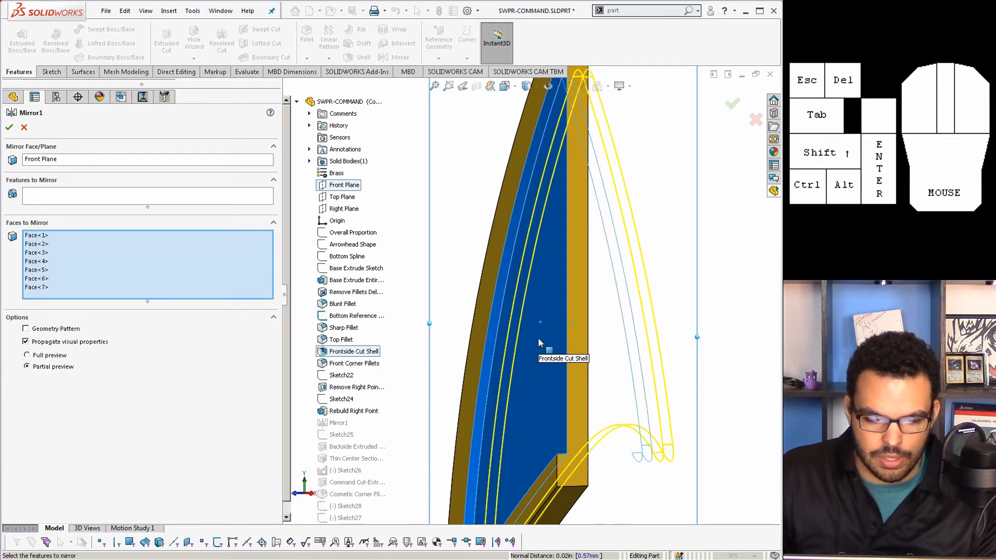
scroll(539, 339, "up", 2)
middle_click_drag(584, 297, 549, 255)
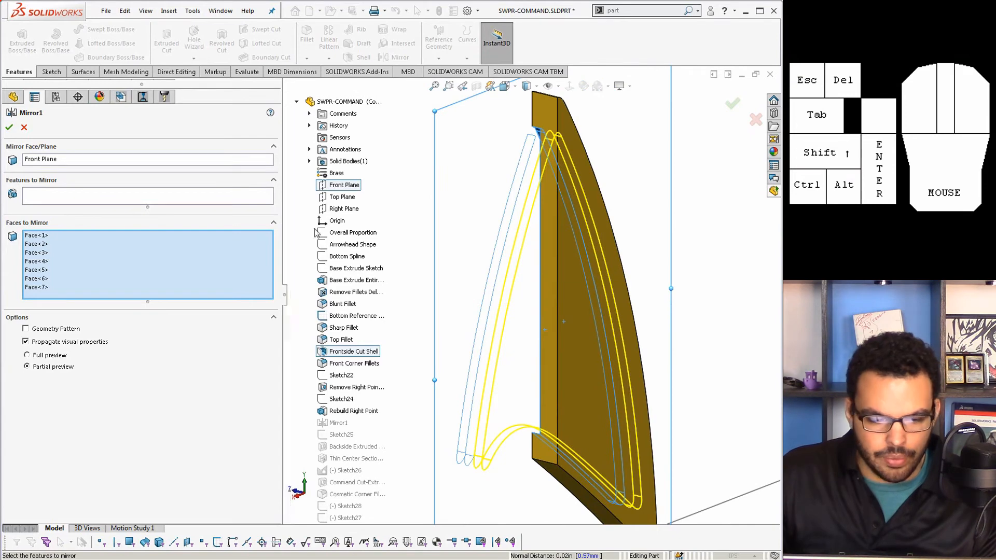
left_click(10, 128)
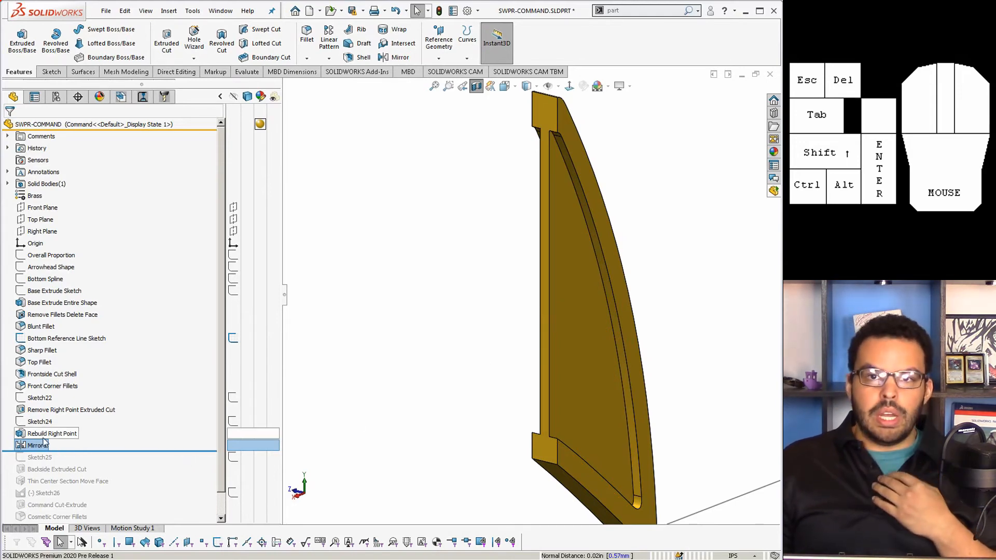
Roll the model forward to just after Backside Extruded Cut and view the sectioned body edge-on
left_click_drag(77, 451, 73, 475)
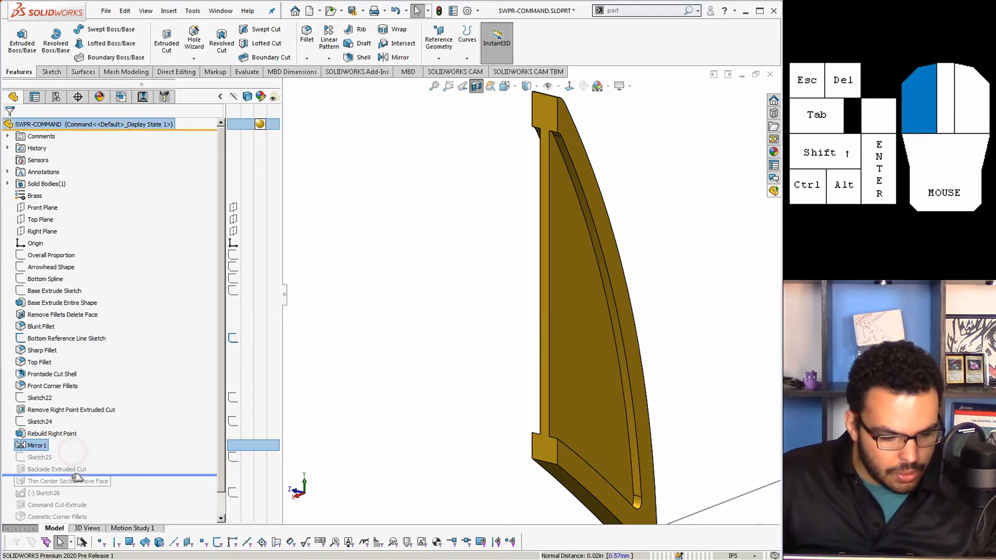
left_click(72, 471)
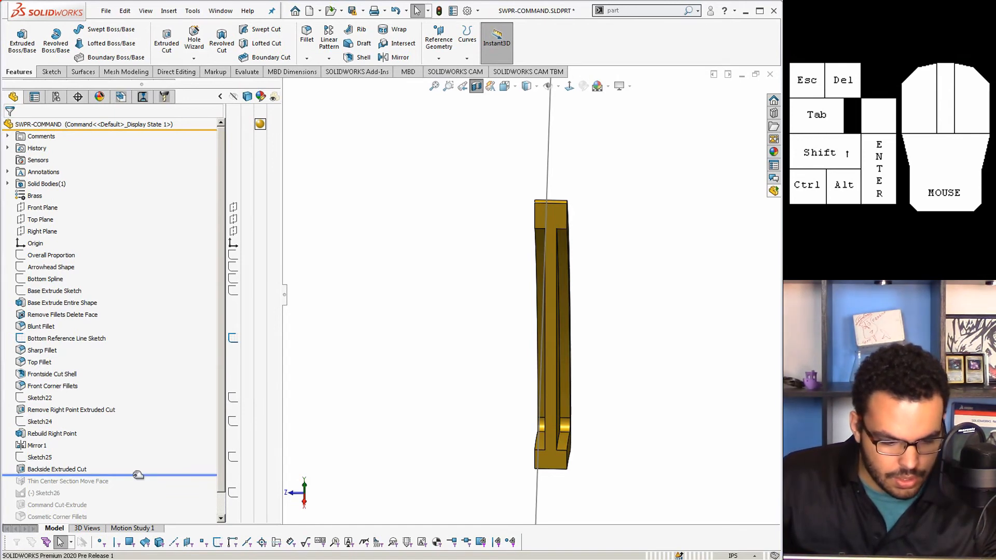
scroll(544, 315, "down", 3)
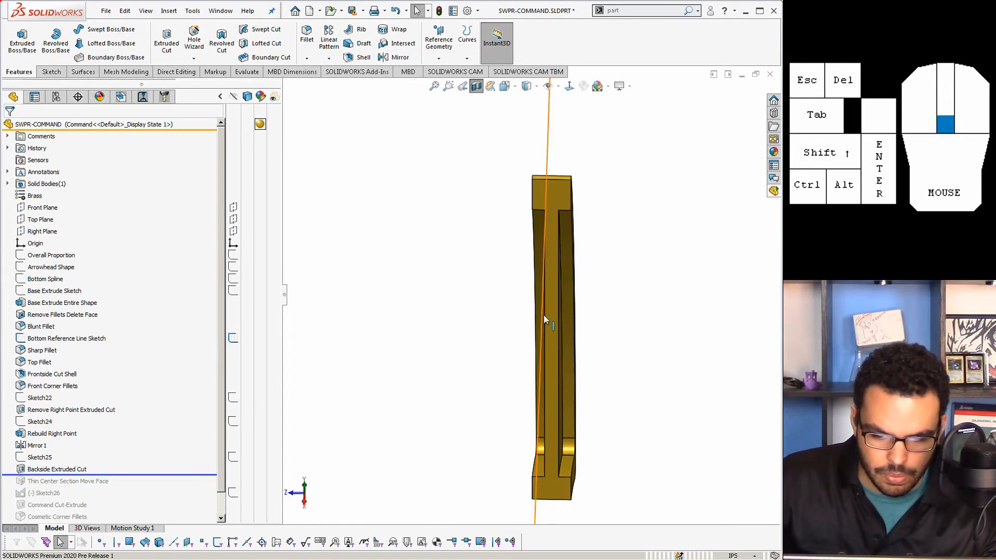
Roll forward past Thin Center Section Move Face and inspect the center web between the two recesses in the section
left_click_drag(109, 475, 108, 484)
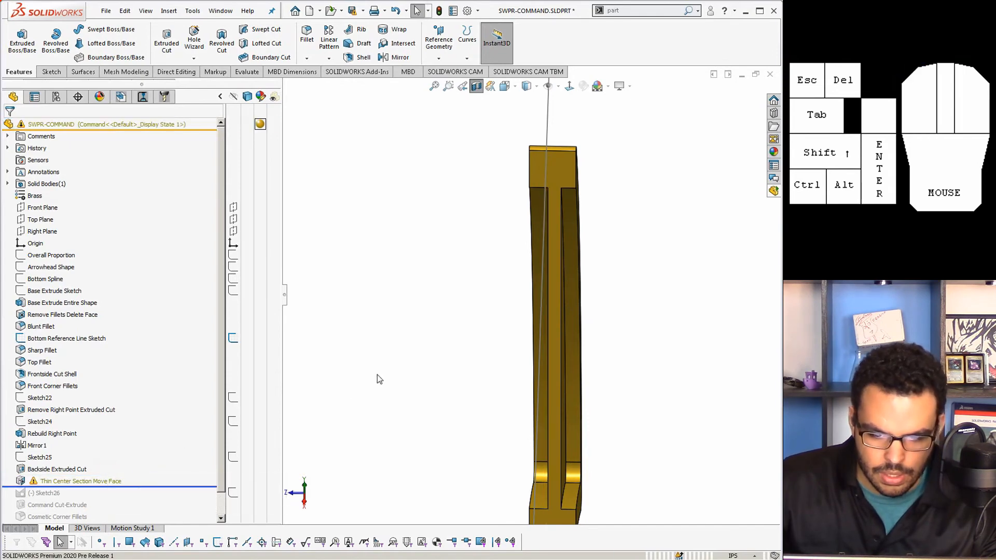
left_click(546, 140)
left_click(581, 377)
scroll(574, 457, "down", 5)
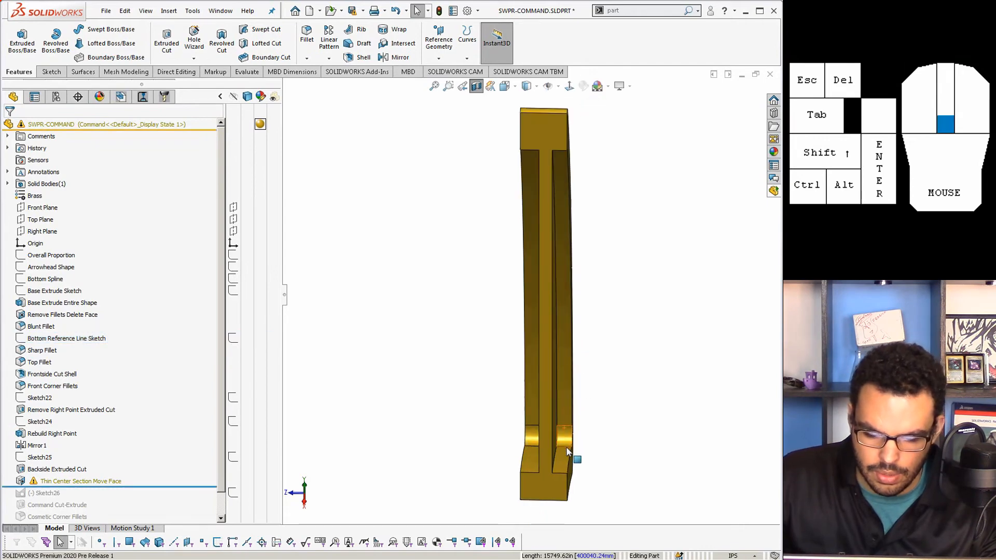
scroll(527, 467, "down", 3)
middle_click_drag(506, 462, 511, 418)
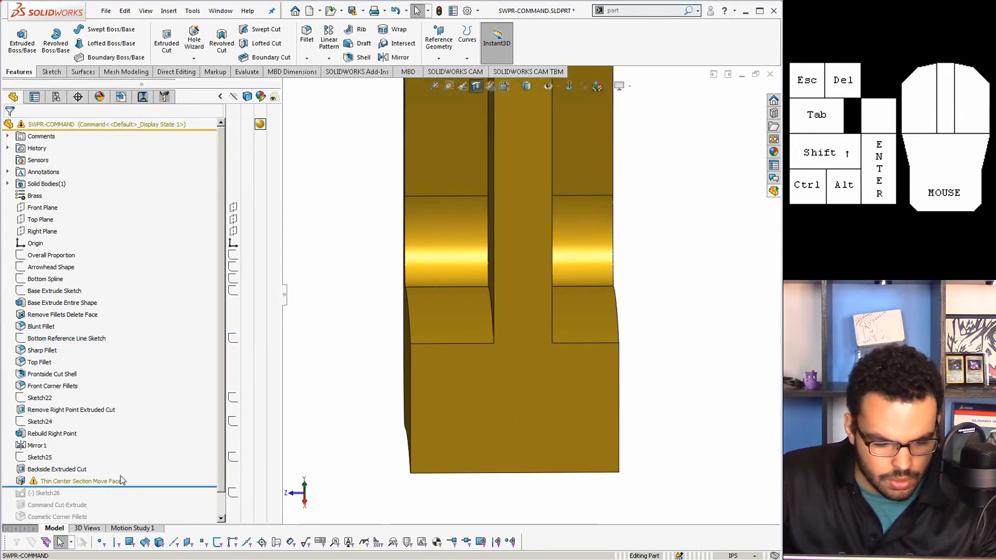
Check the warning on Thin Center Section Move Face, review its face selection and offset preview, and close the definition
mouse_move(129, 487)
left_mouse_down()
mouse_move(130, 476)
mouse_move(130, 485)
left_mouse_up()
mouse_move(54, 479)
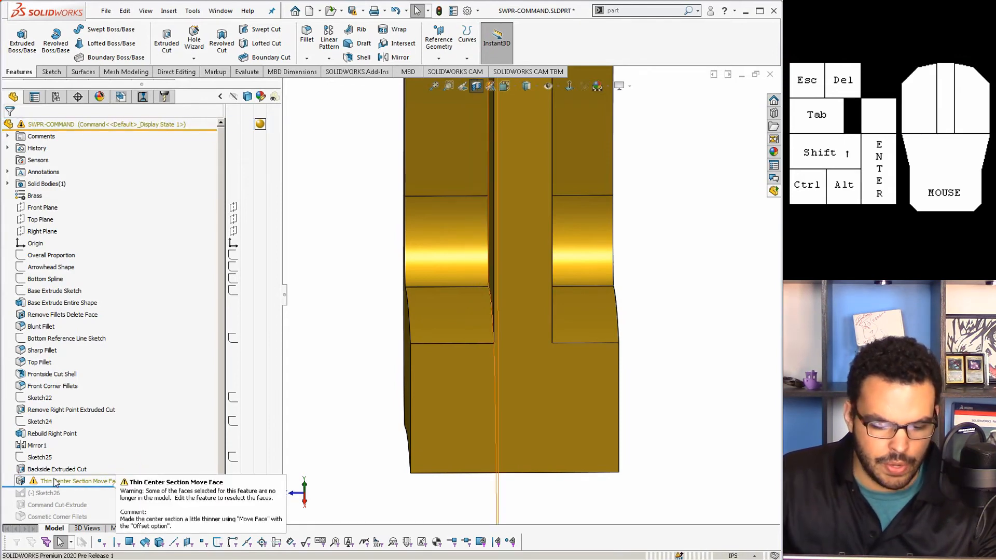
left_click(40, 447)
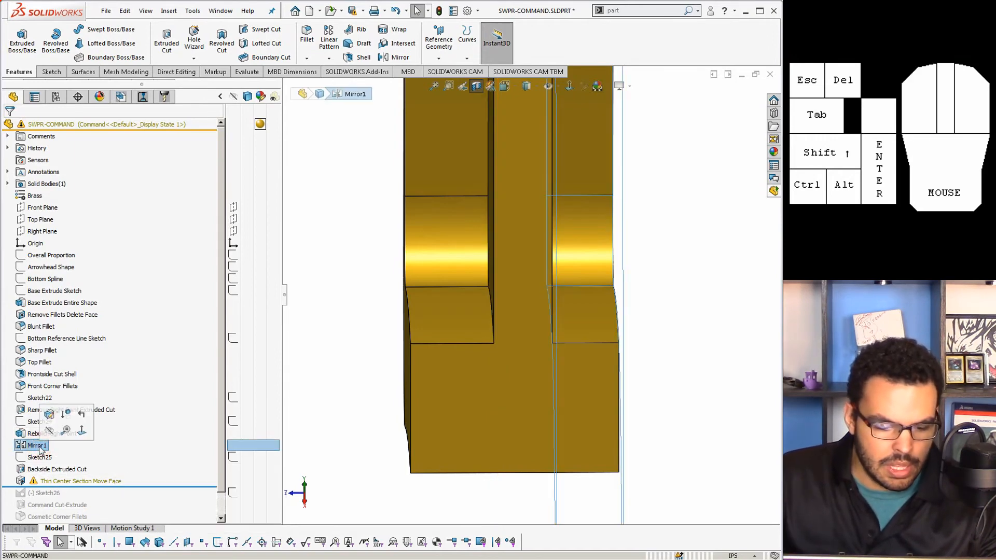
left_click(57, 481)
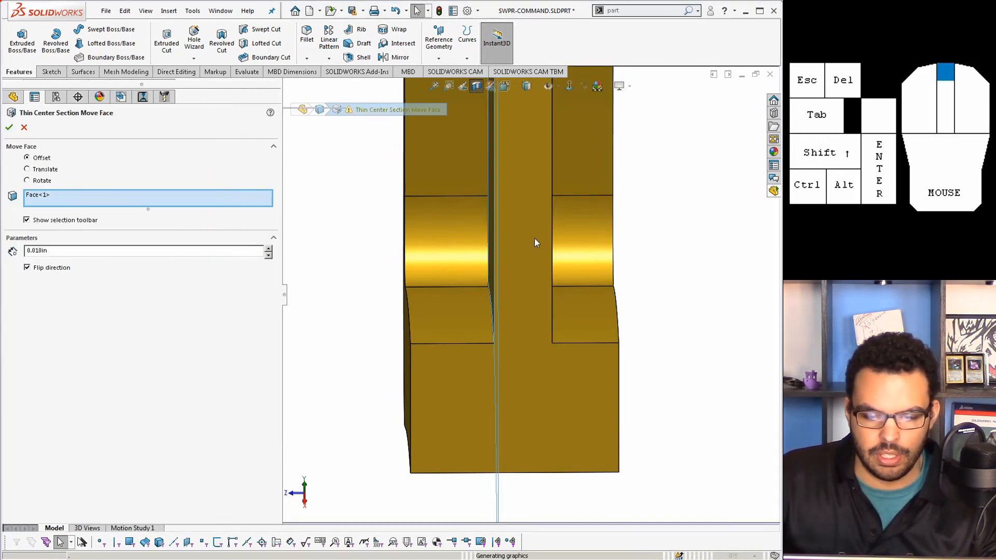
middle_click_drag(534, 238, 515, 265)
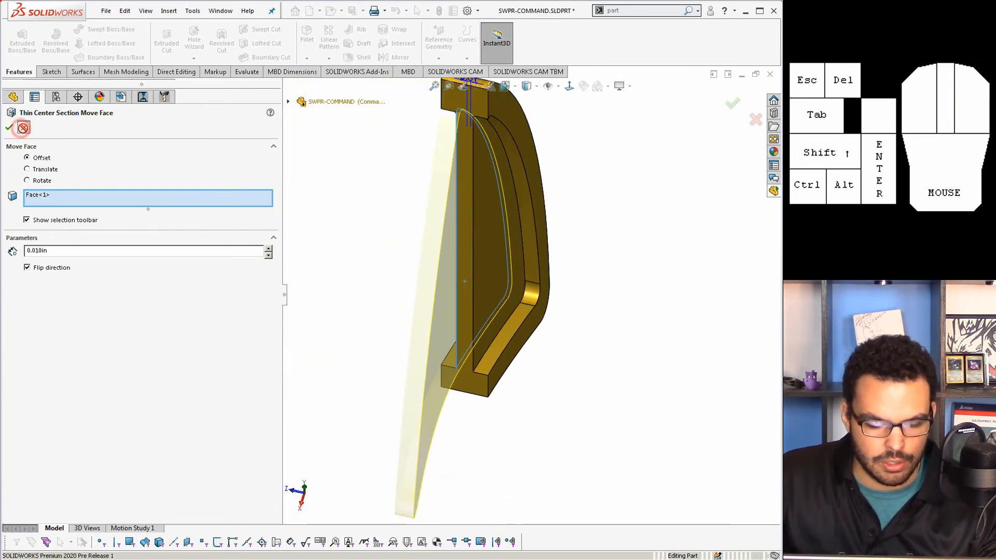
left_click(9, 127)
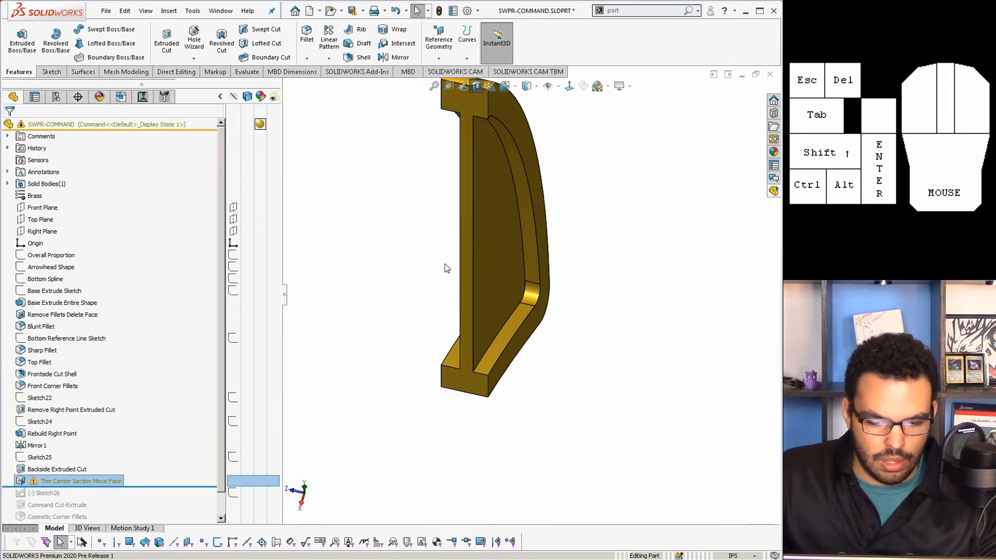
Identify the feature that owns the backside recess floor and suppress Mirror1
left_click(484, 232)
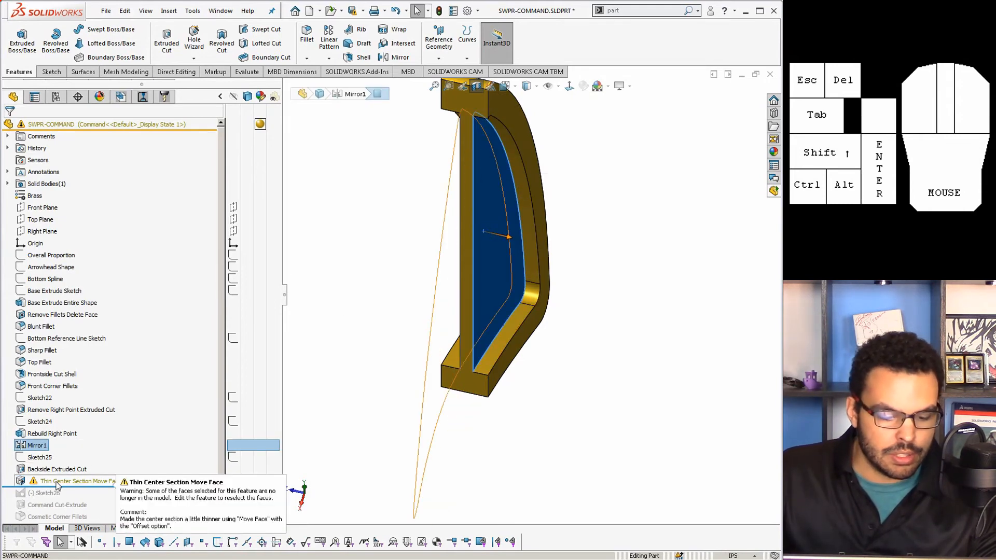
right_click(45, 449)
left_click(67, 325)
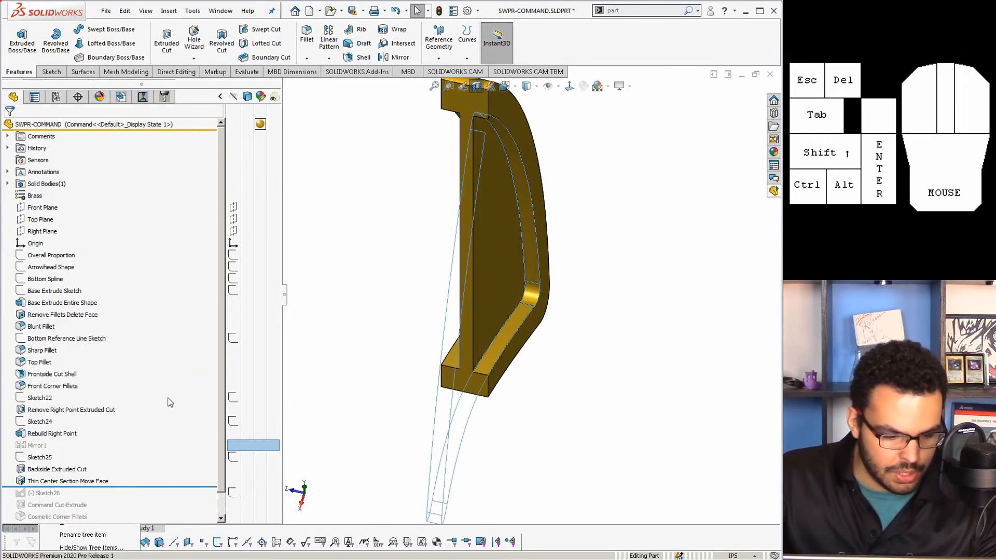
Open Thin Center Section Move Face, examine its face selections and offset preview up close, and close it without changes
left_click(57, 481)
left_click(69, 443)
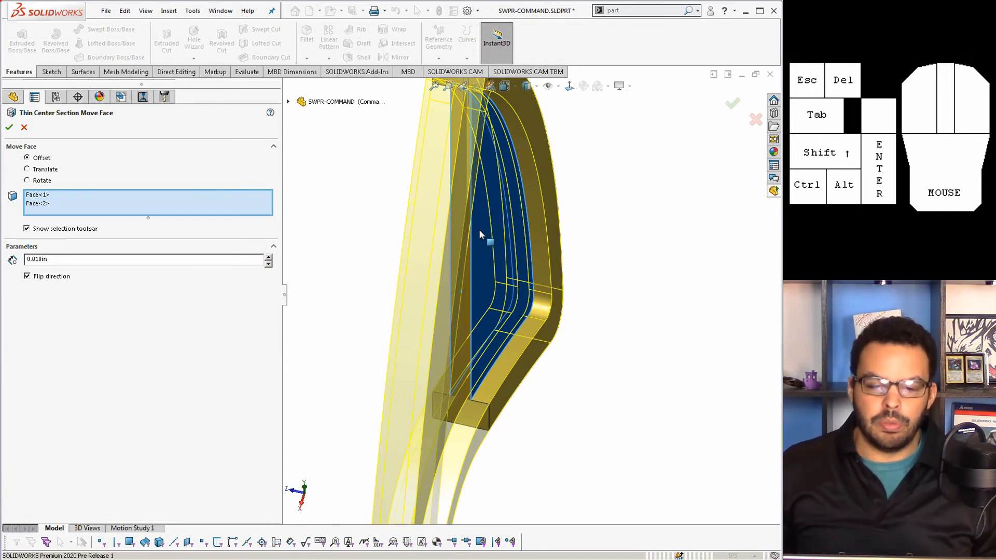
scroll(485, 344, "down", 5)
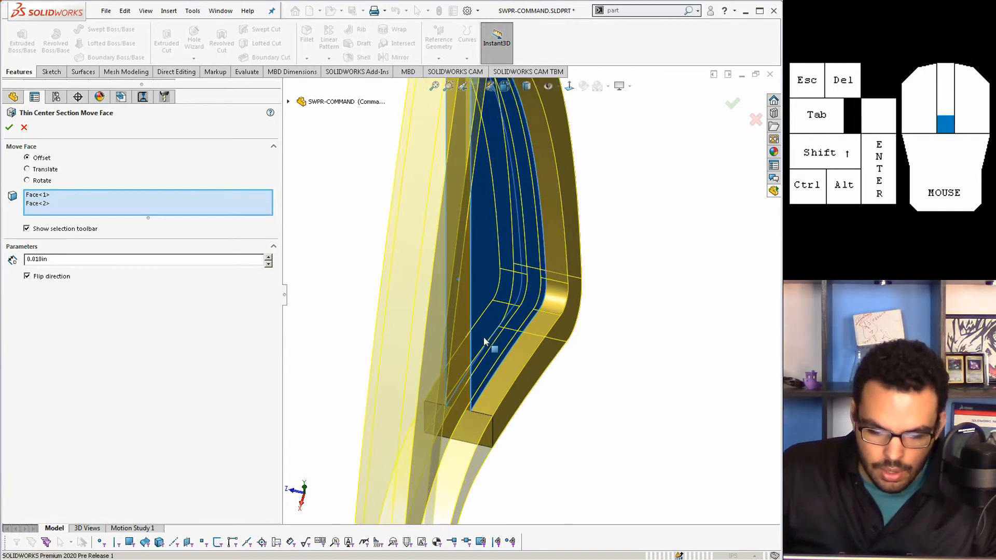
middle_click_drag(465, 350, 499, 334)
scroll(495, 421, "down", 6)
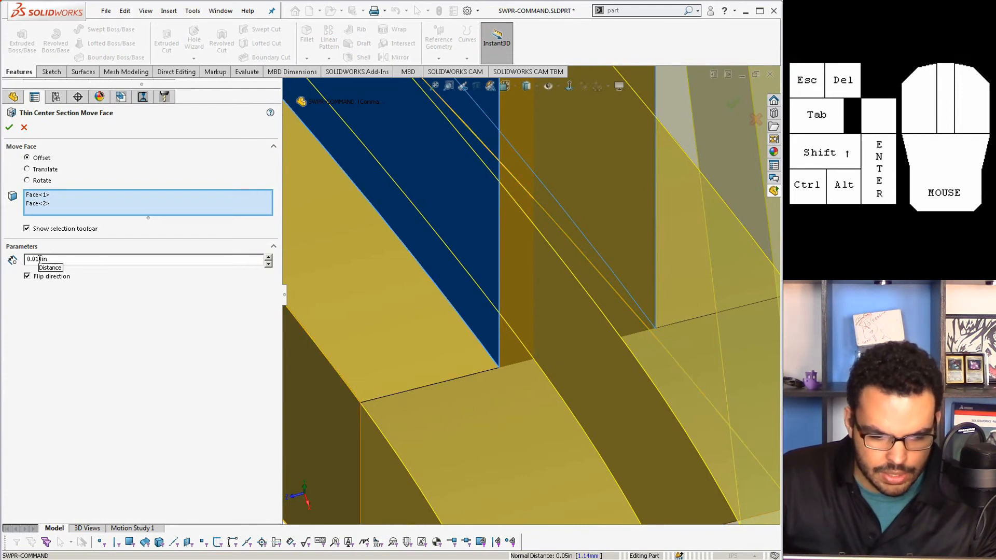
left_click(10, 128)
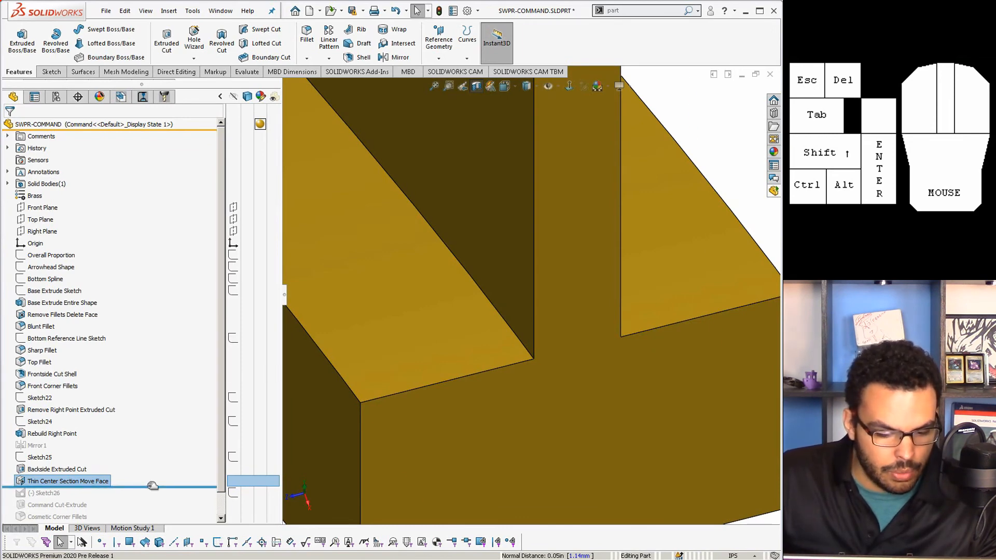
Roll the model back to just after Frontside Cut Shell and inspect the front recess in the sectioned body
left_click_drag(152, 486, 133, 381)
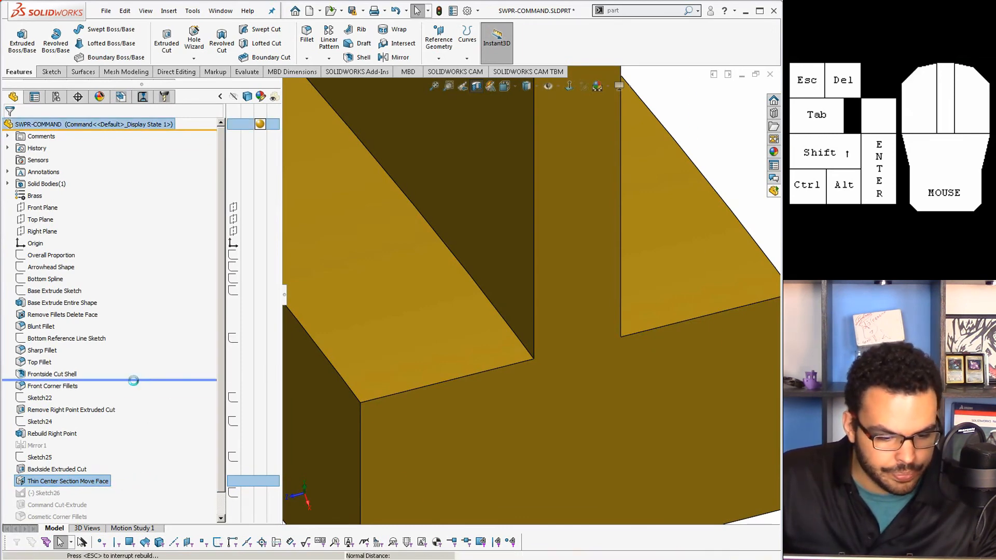
scroll(478, 377, "up", 3)
scroll(478, 377, "up", 5)
scroll(505, 157, "down", 1)
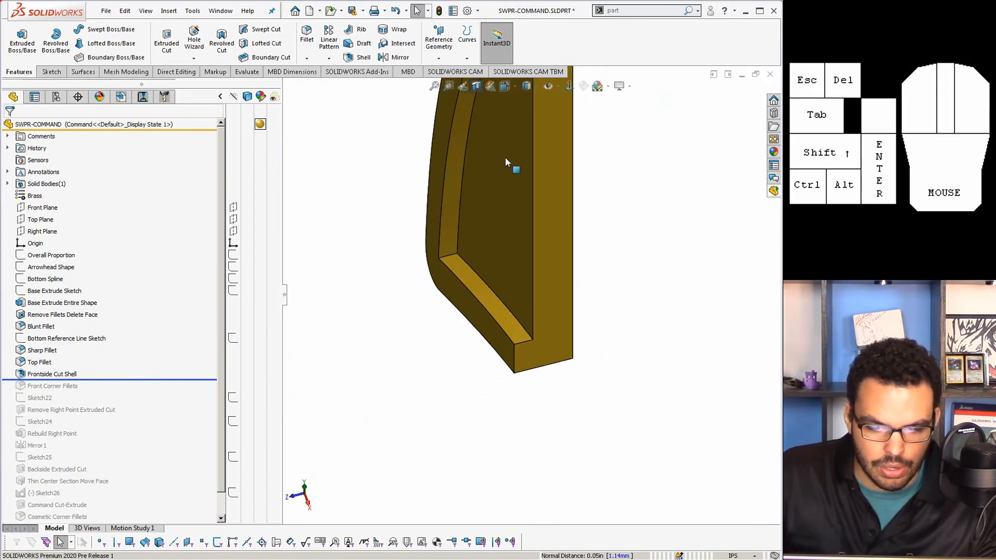
scroll(505, 157, "up", 4)
scroll(524, 156, "down", 4)
scroll(571, 346, "down", 2)
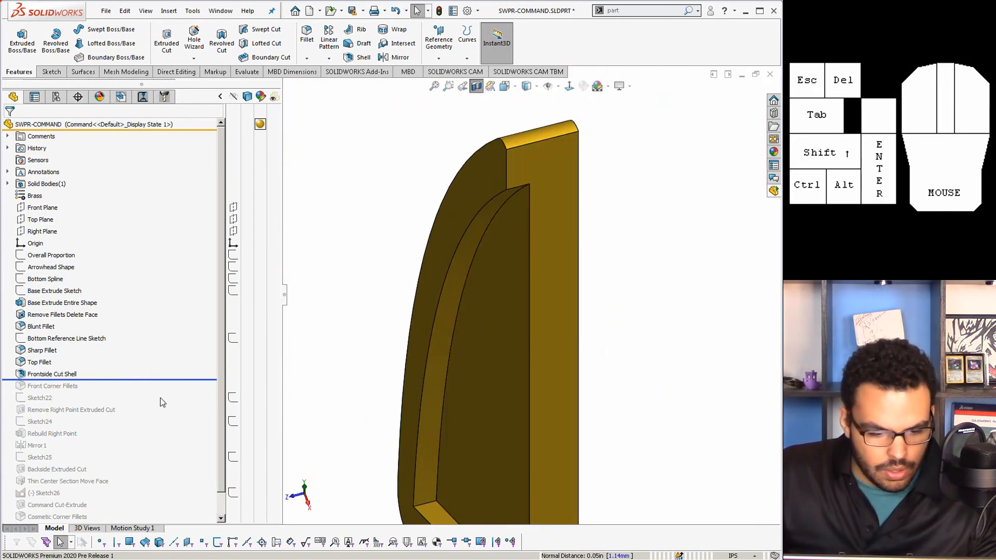
Review the Frontside Cut Shell definition, close it without changes, and select the recess floor to check its shell dimension
left_click(52, 374)
left_click(60, 346)
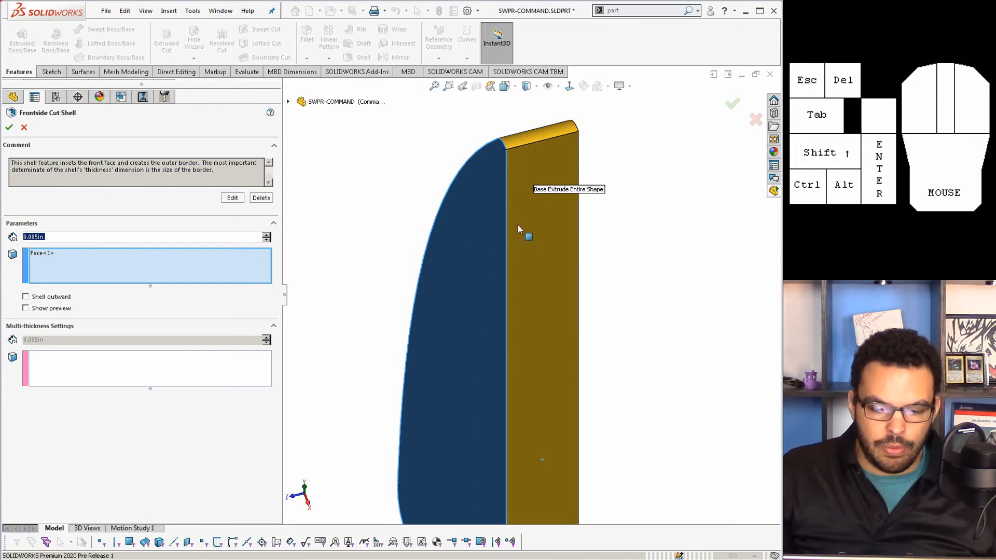
left_click(10, 127)
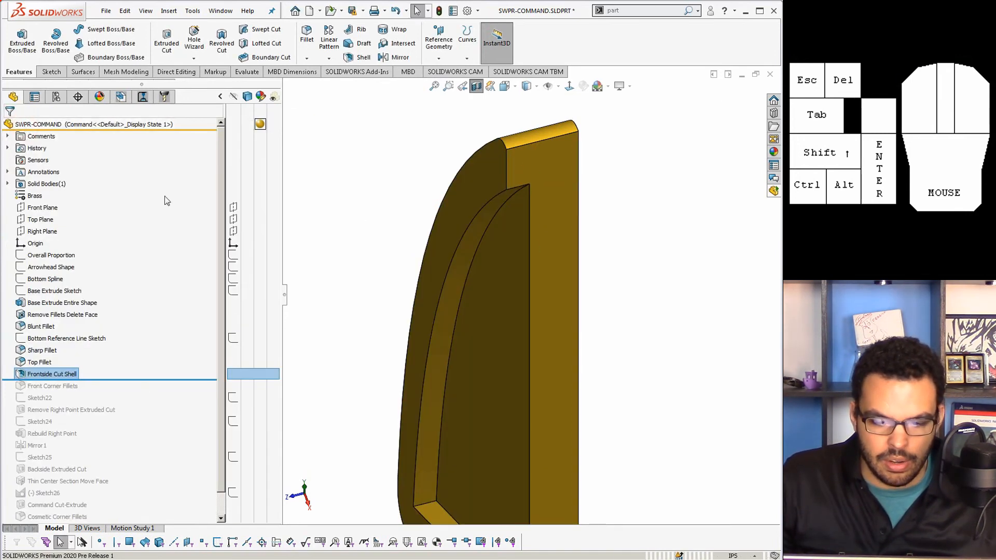
left_click(500, 312)
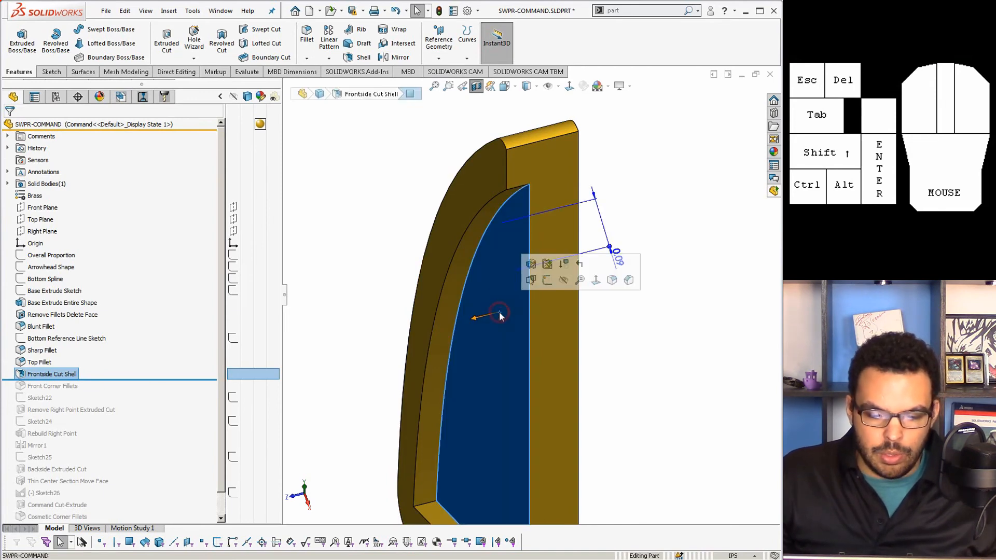
scroll(494, 330, "up", 3)
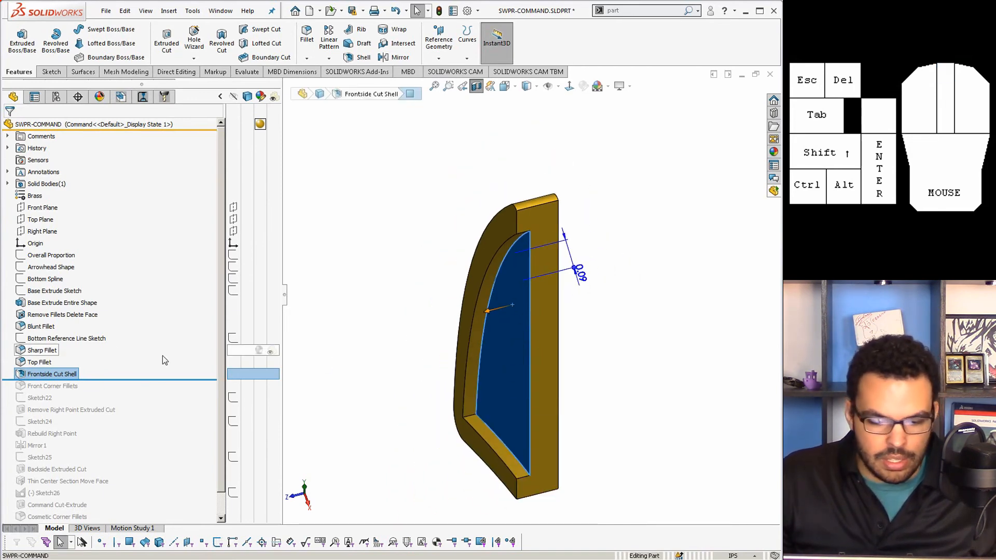
Reopen the Frontside Cut Shell definition, examine its thickness and multi-thickness settings, and close it without changes
right_click(52, 374)
left_click(61, 323)
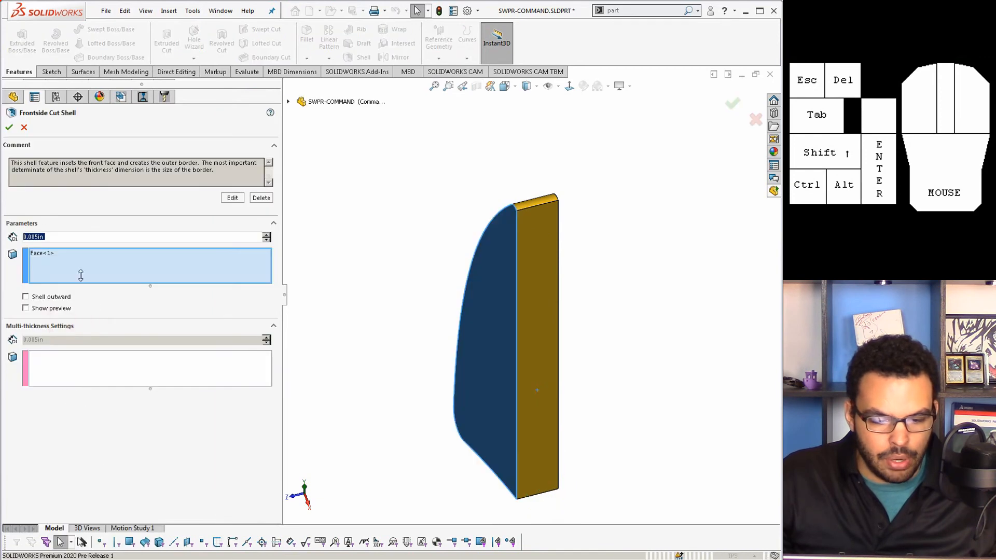
left_click(89, 371)
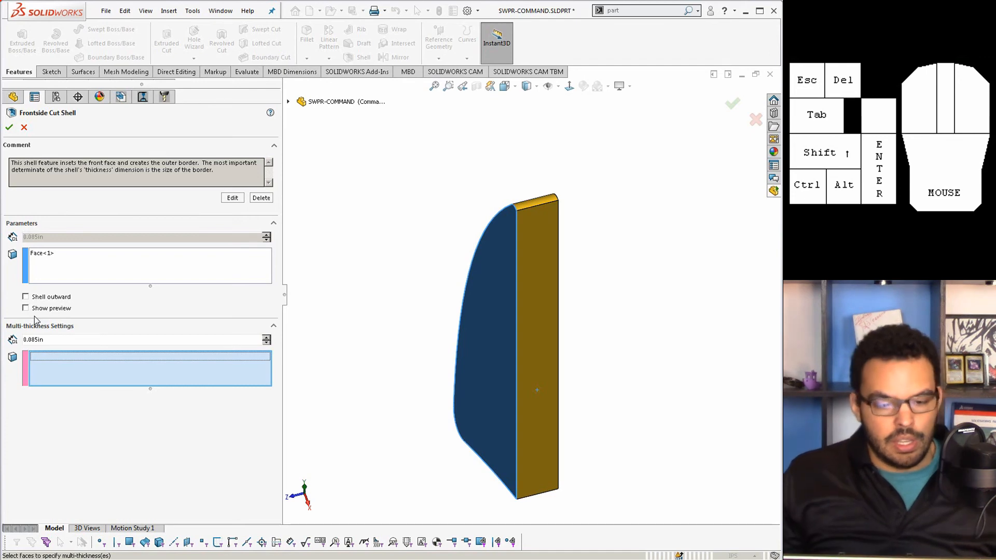
left_click(24, 127)
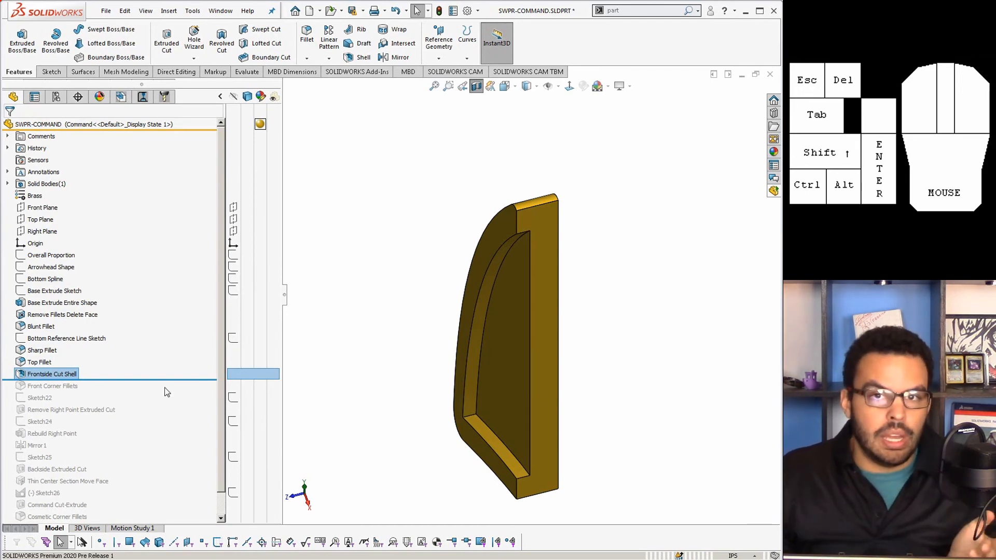
Roll the model forward to just after Thin Center Section Move Face and inspect the thin center wall in the sectioned body
scroll(164, 386, "down", 1)
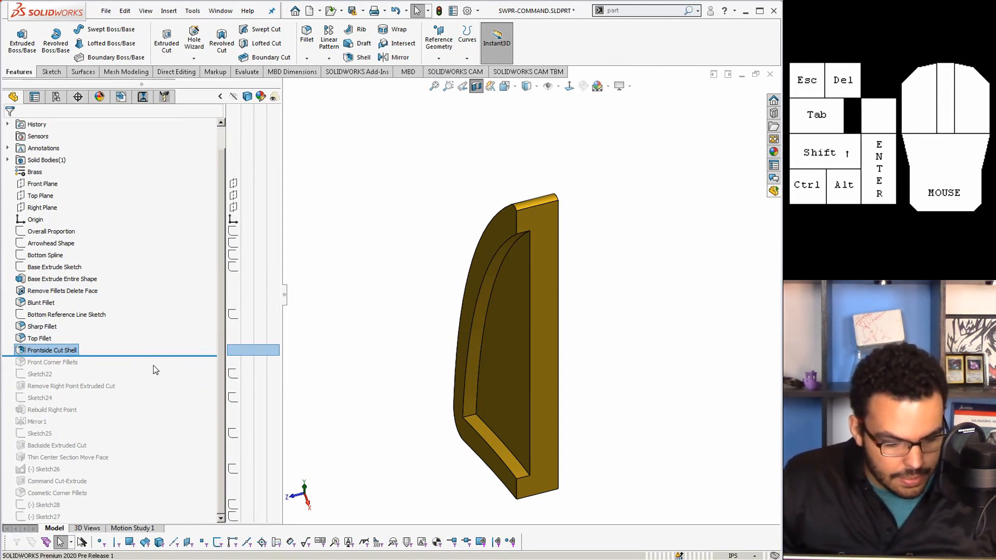
left_click_drag(151, 356, 138, 462)
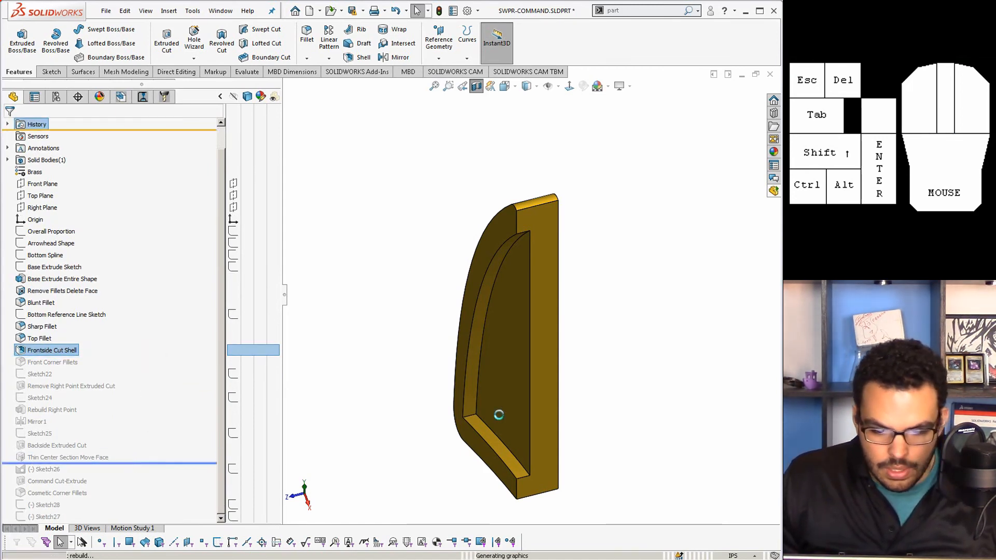
scroll(574, 372, "down", 3)
mouse_move(571, 368)
middle_mouse_down()
mouse_move(534, 354)
mouse_move(570, 370)
middle_mouse_up()
scroll(540, 402, "up", 3)
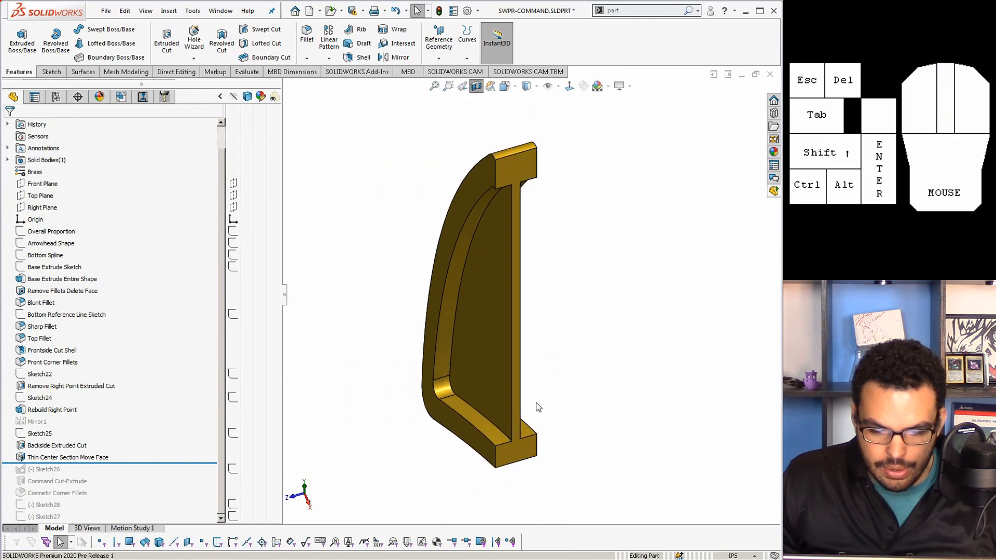
Roll the model forward to include Sketch26 and show that star sketch on the sectioned body
scroll(532, 407, "down", 2)
left_click_drag(190, 463, 184, 473)
left_click(36, 470)
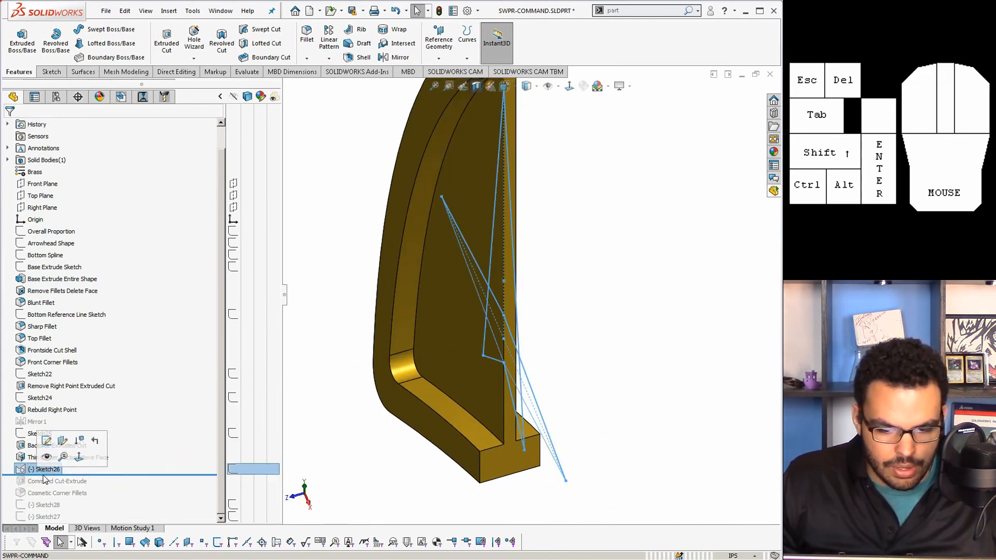
left_click(233, 470)
scroll(443, 456, "up", 1)
mouse_move(444, 457)
middle_mouse_down()
mouse_move(474, 430)
mouse_move(486, 402)
middle_mouse_up()
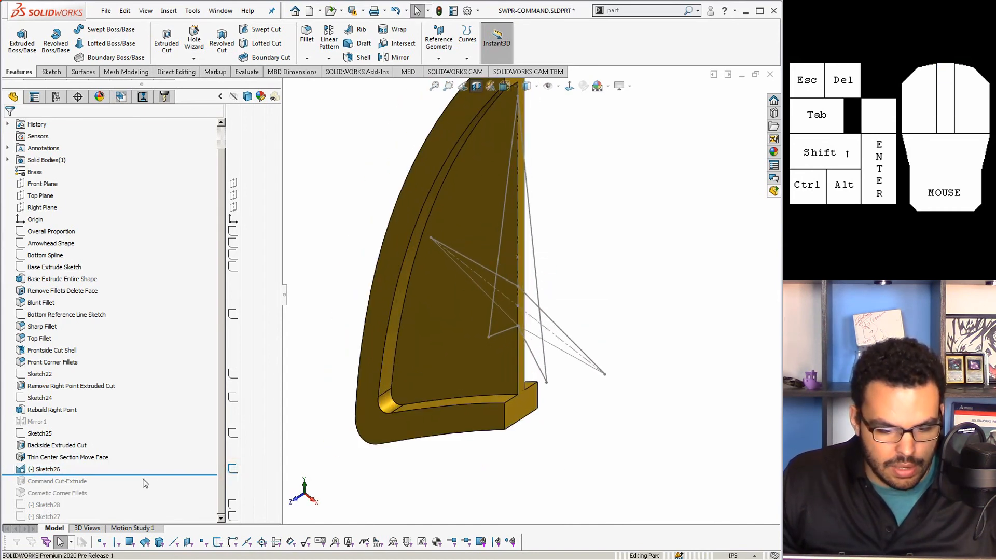
Roll the model past Command Cut-Extrude, turn off the section view, and compare the body with and without the star cut
left_click_drag(148, 473, 145, 487)
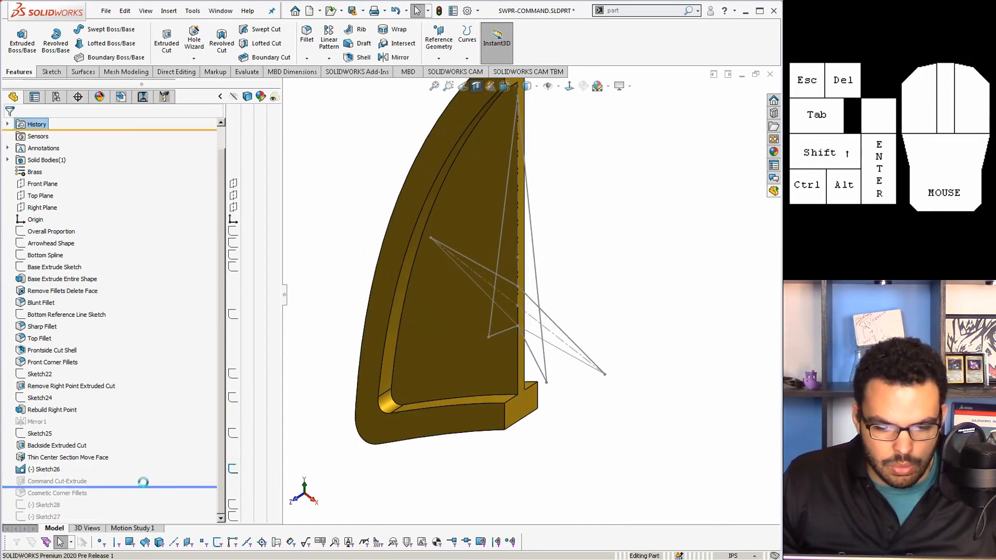
middle_click_drag(560, 291, 573, 282)
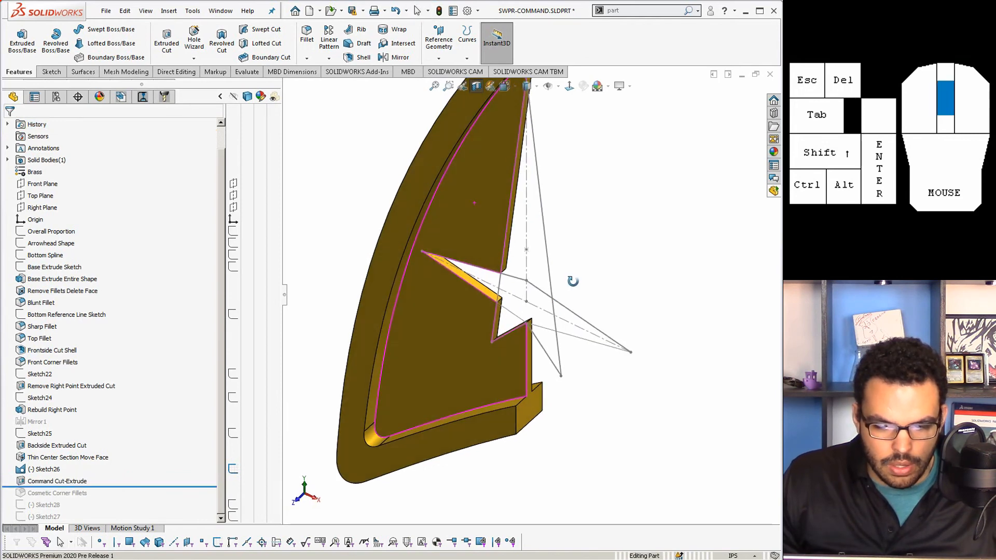
left_click(463, 86)
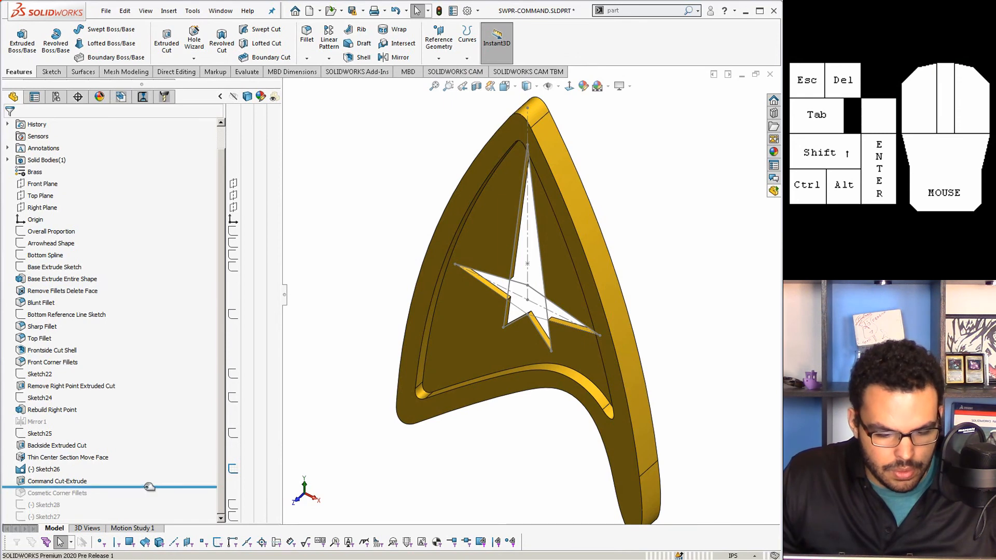
mouse_move(149, 487)
left_mouse_down()
mouse_move(145, 463)
mouse_move(108, 474)
left_mouse_up()
mouse_move(534, 318)
middle_mouse_down()
mouse_move(565, 267)
mouse_move(554, 296)
mouse_move(540, 280)
middle_mouse_up()
left_click_drag(116, 475, 117, 485)
Show Sketch25, the backside recess outline, to compare it with the star profile in Sketch26
left_click(24, 471)
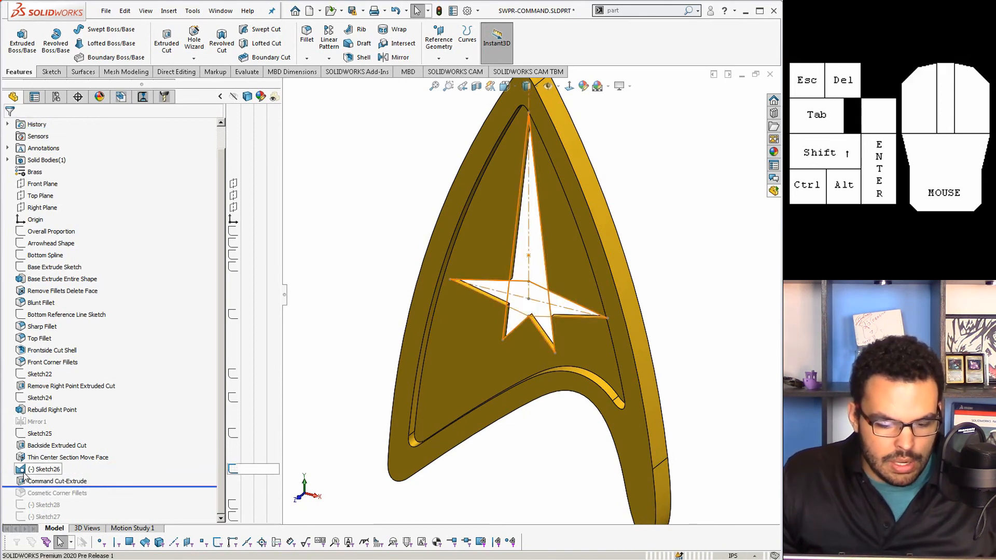
left_click(25, 434)
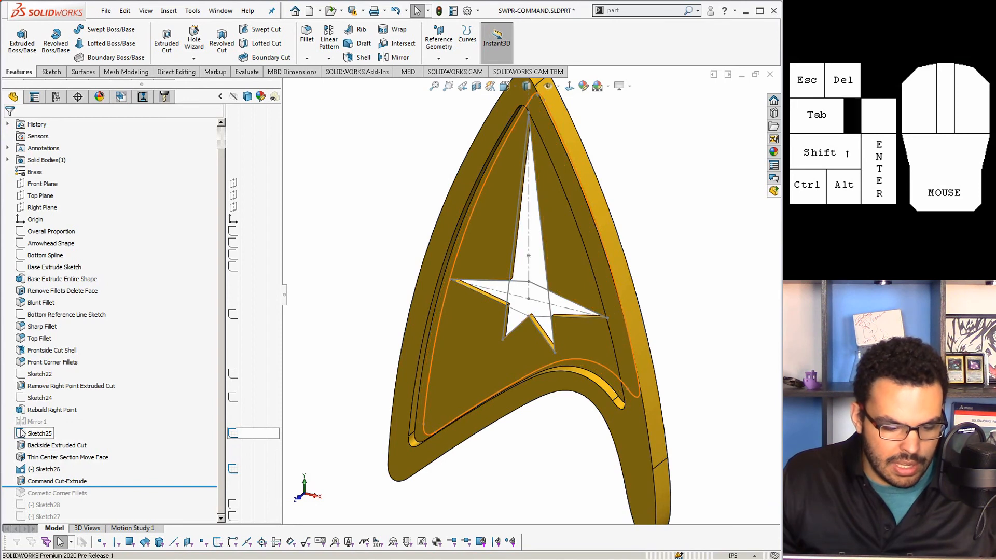
left_click(24, 471)
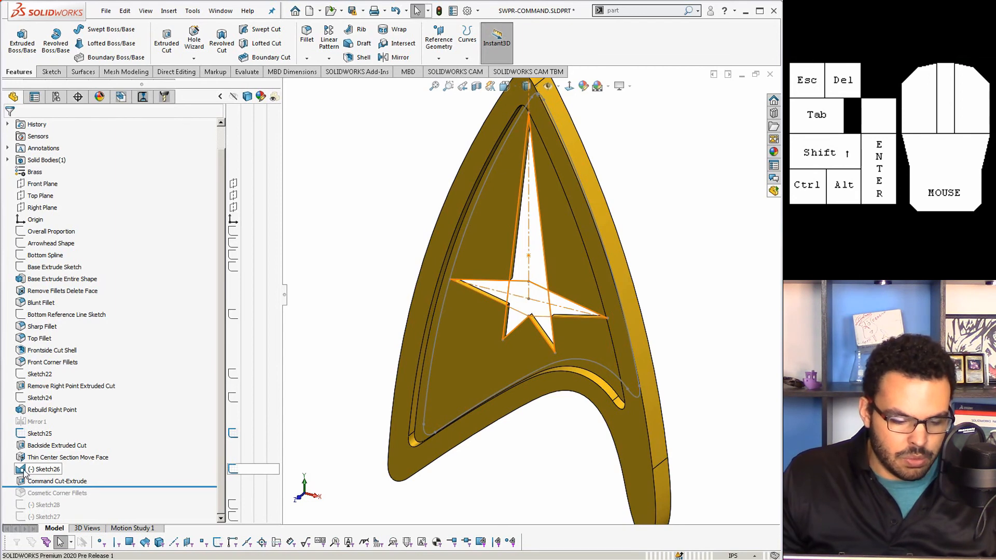
Open Sketch26 for editing, examine the star's overlapping outlines, centerlines and relations, and exit the sketch without changes
left_click(24, 472)
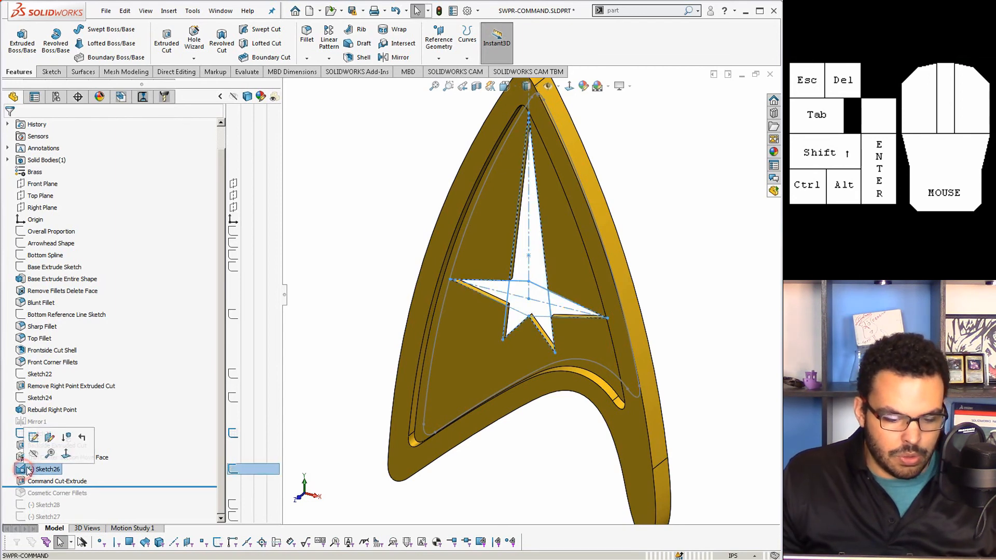
left_click(33, 438)
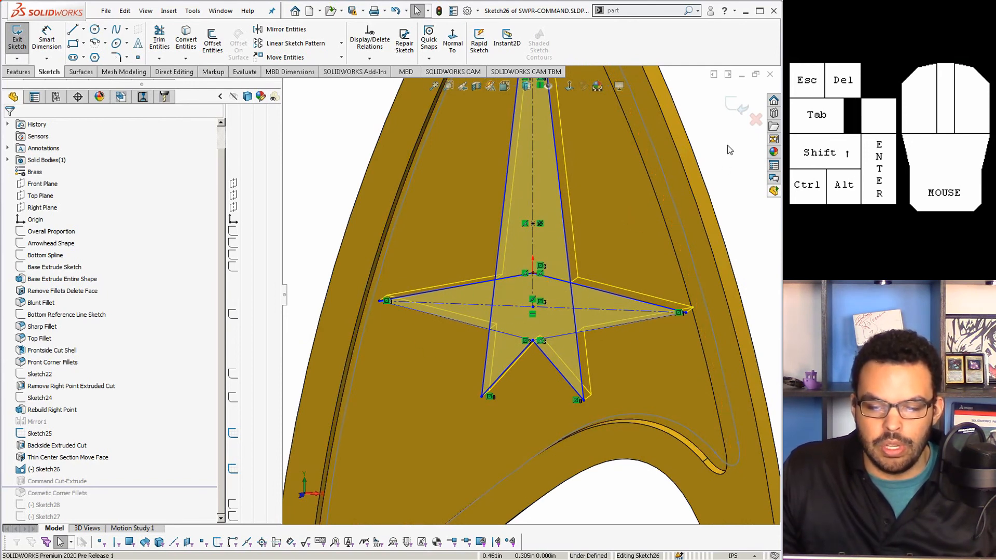
left_click(735, 107)
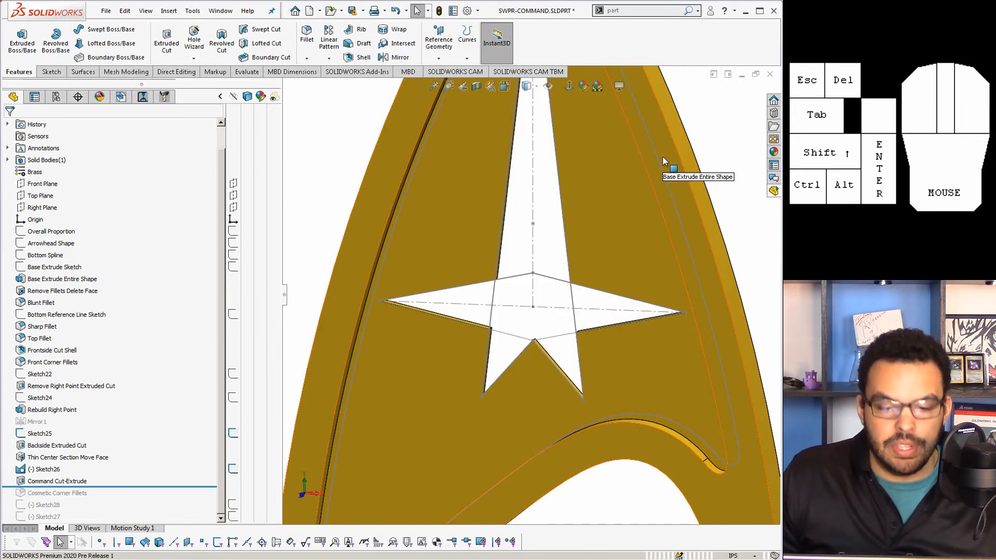
Try replacing the selected regions of Command Cut-Extrude with the star's two closed contours, and cancel the edit
left_click(76, 482)
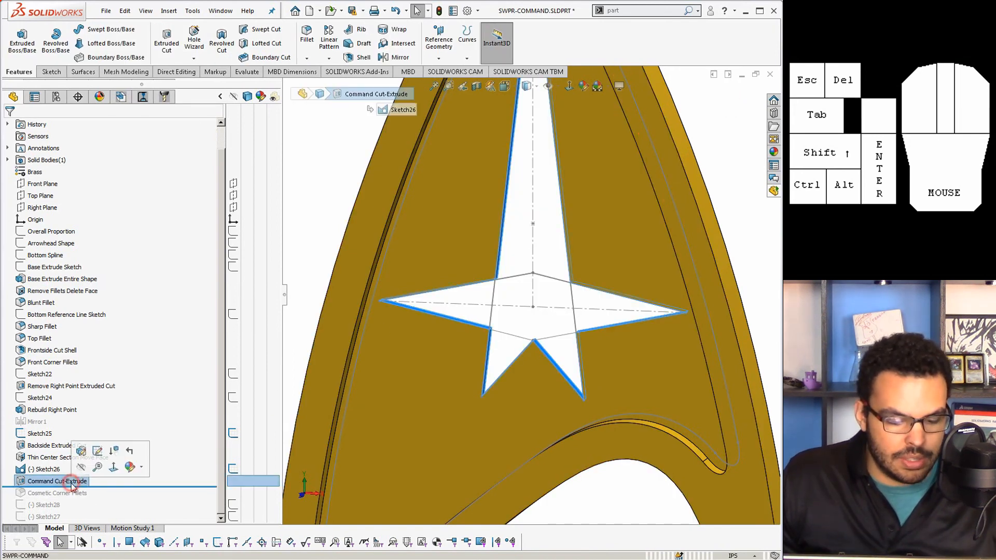
left_click(82, 451)
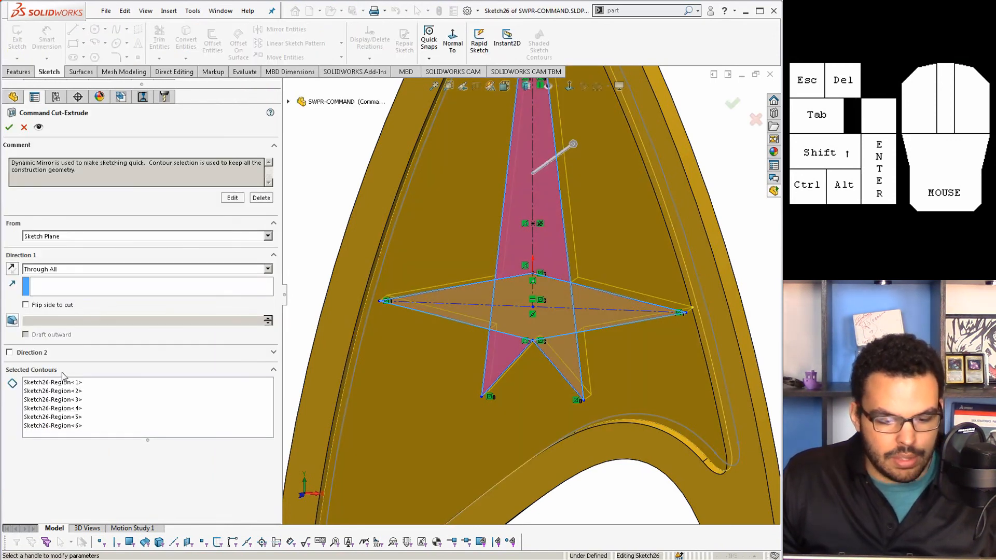
right_click(132, 410)
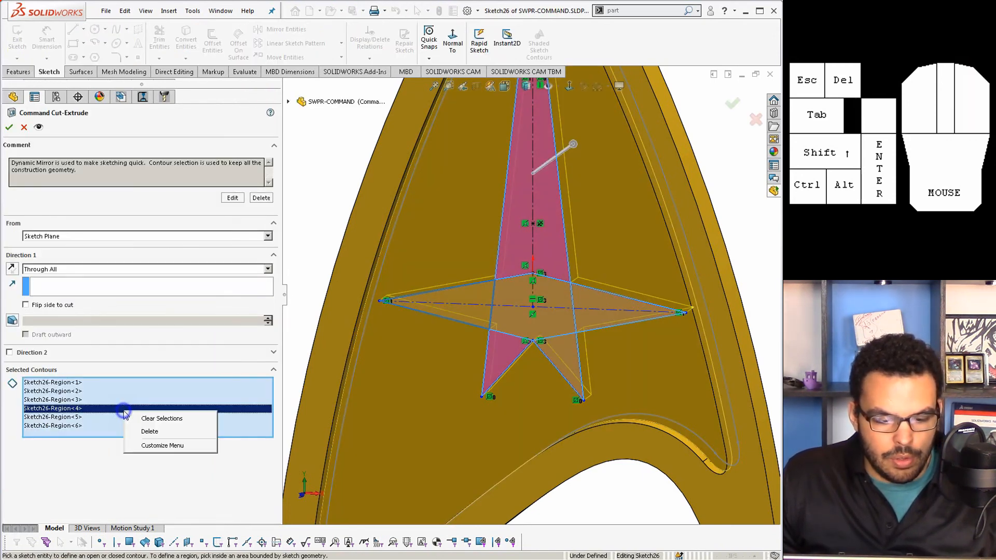
left_click(152, 416)
key("f")
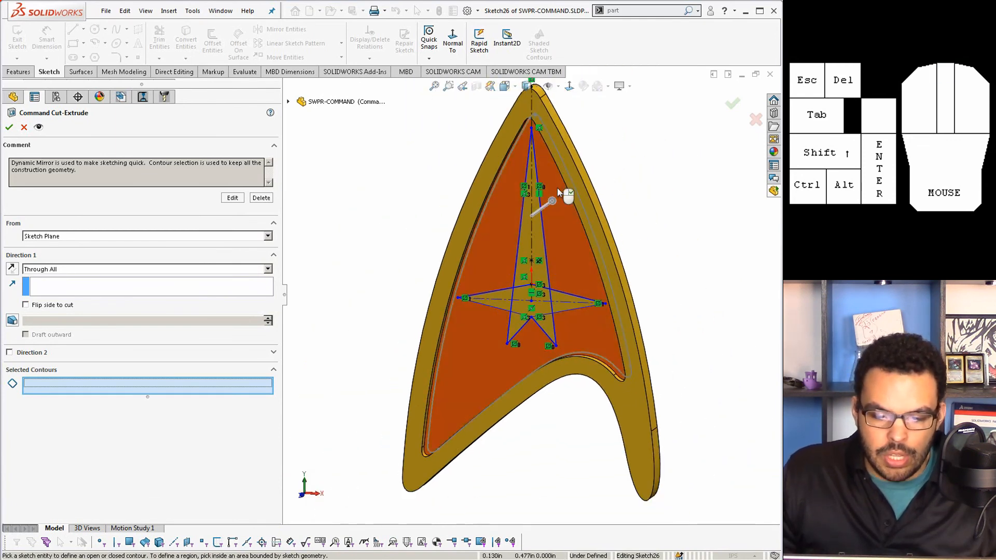
scroll(531, 297, "down", 2)
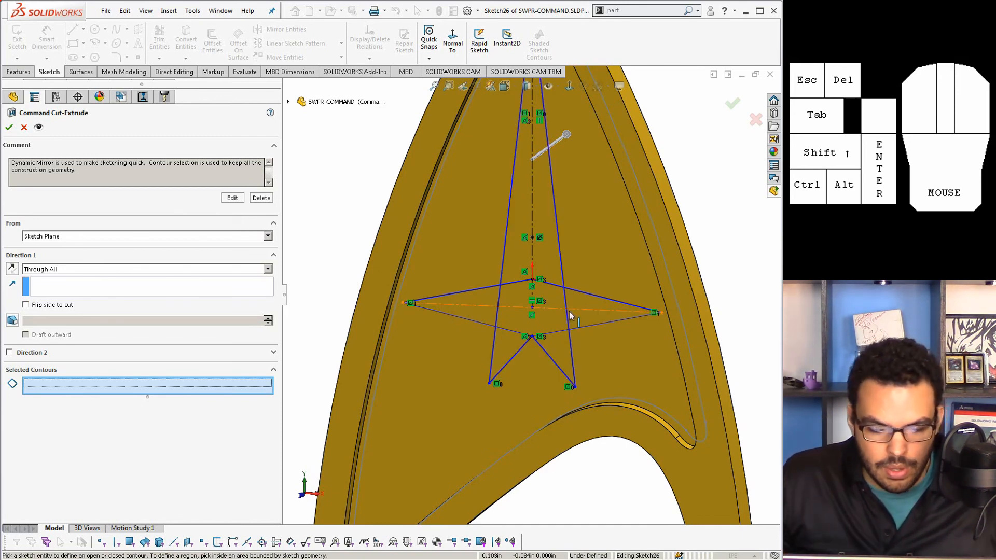
left_click(565, 274)
left_click(580, 296)
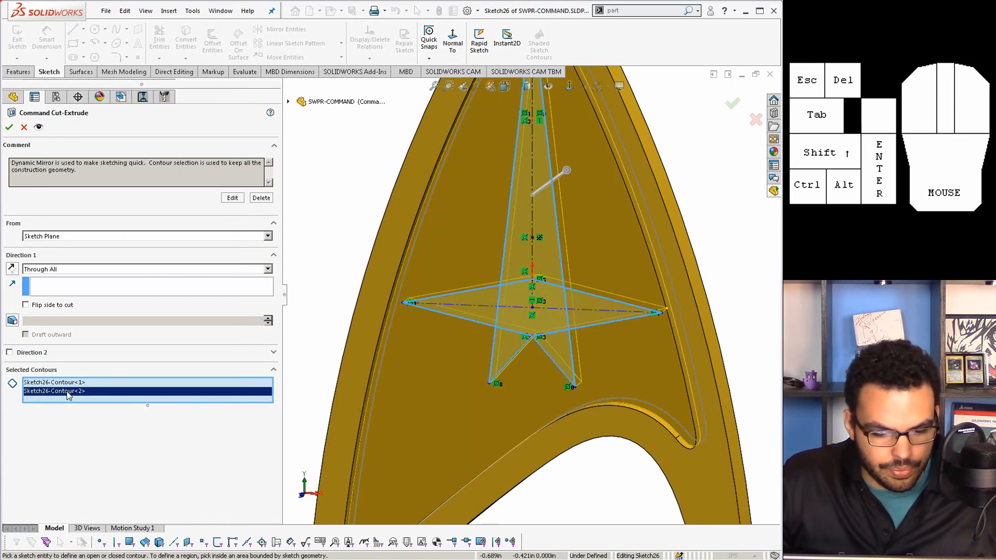
left_click(9, 127)
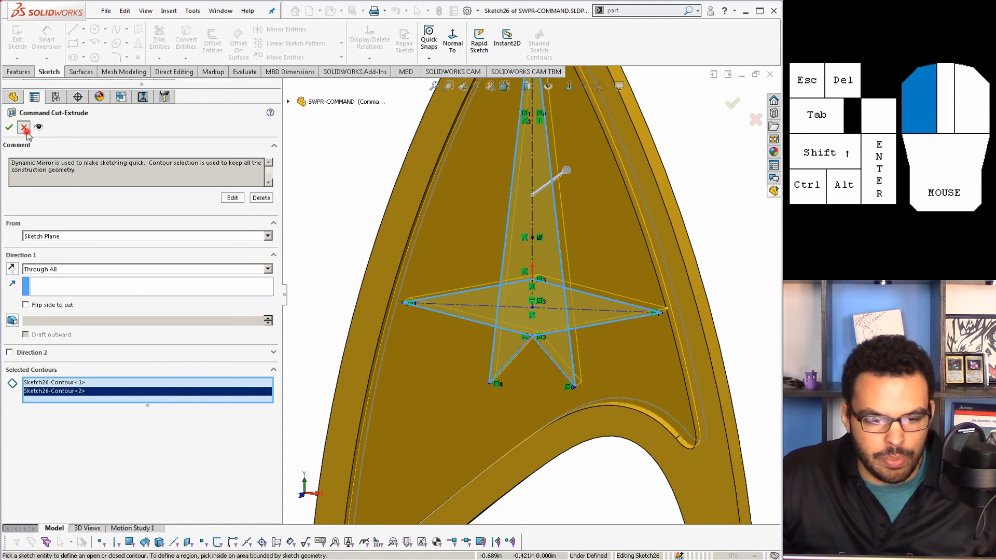
Redefine Command Cut-Extrude by clearing its selected regions and choosing the wide diamond and tall star-point contours instead
left_click(56, 481)
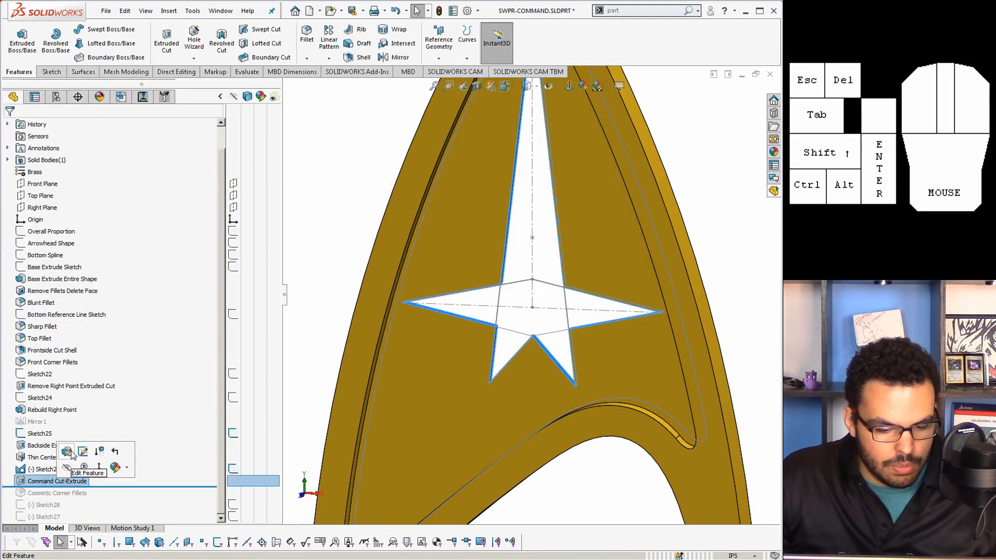
left_click(75, 450)
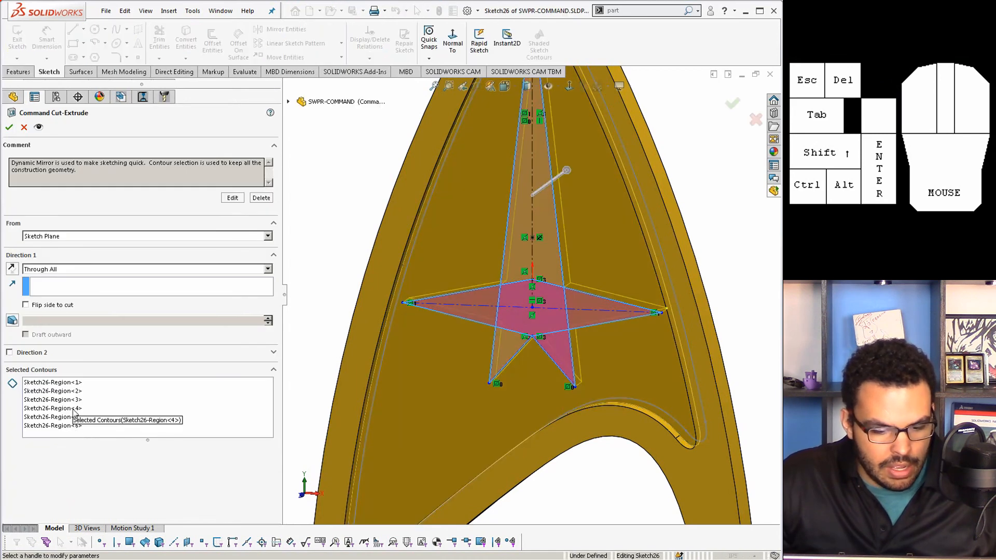
right_click(85, 437)
left_click(110, 443)
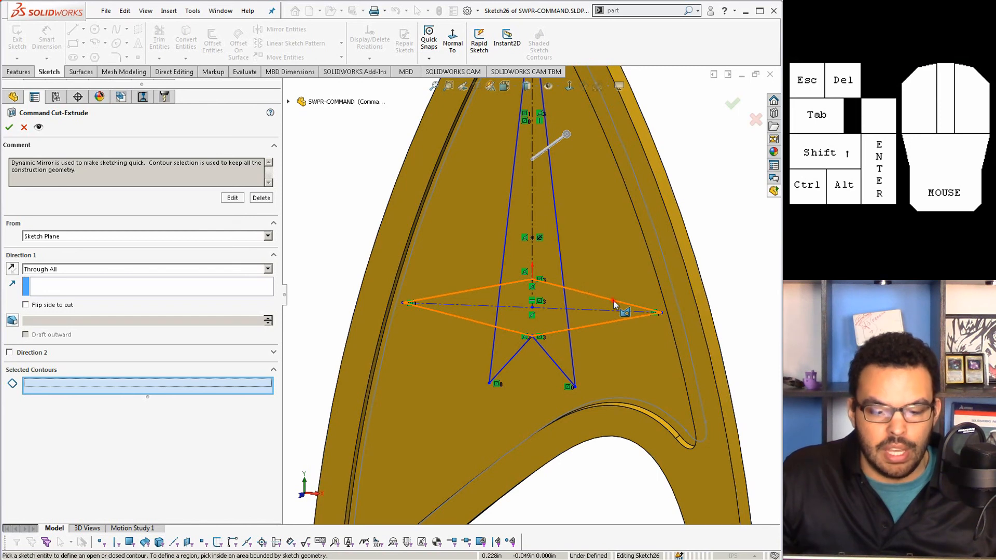
left_click(613, 300)
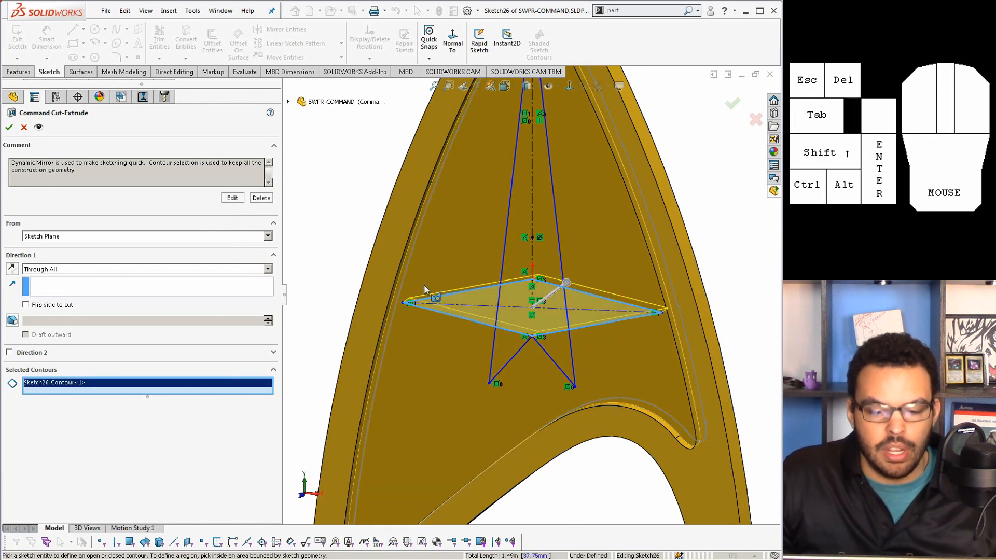
left_click(557, 241)
middle_click_drag(472, 262, 467, 229)
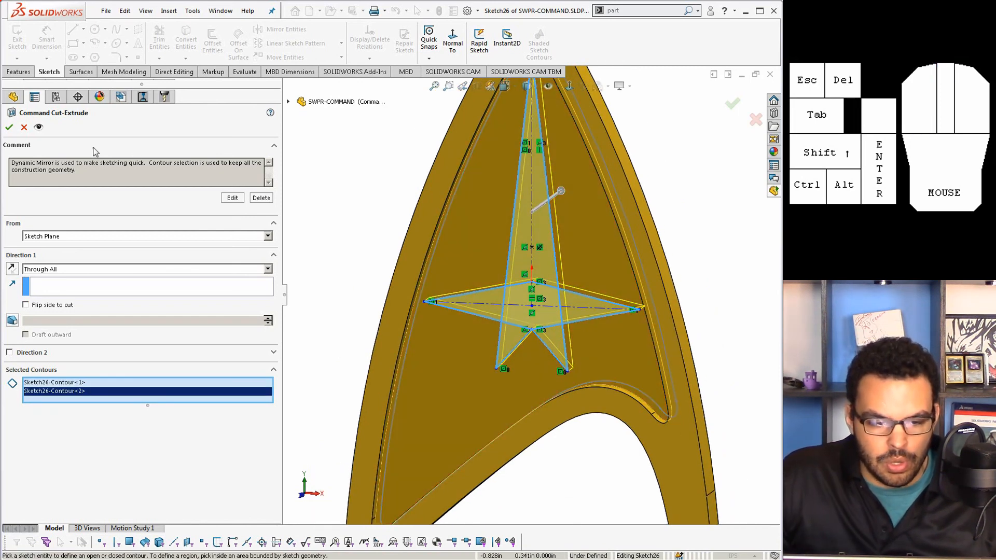
left_click(11, 126)
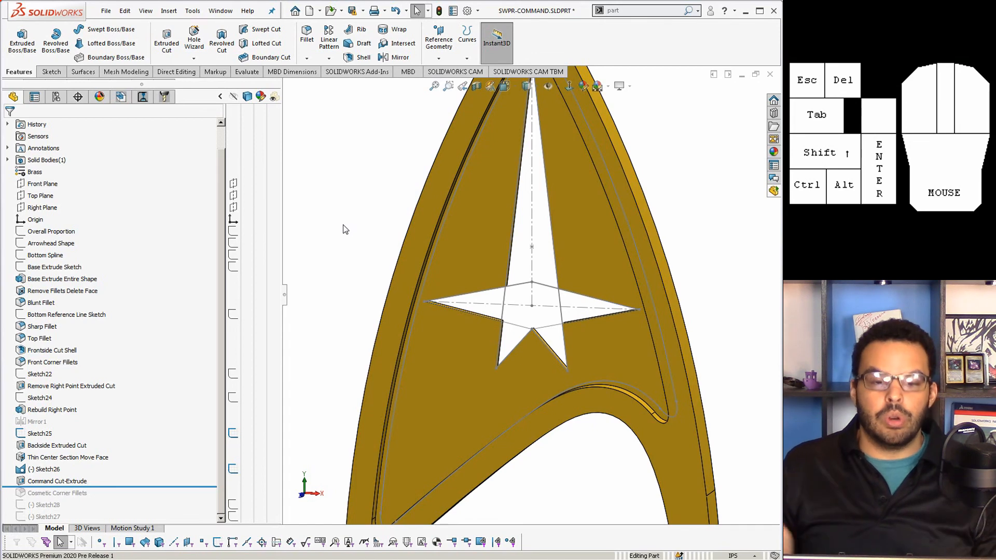
Roll the model forward past Cosmetic Corner Fillets and select that feature to inspect the rounded star tips
scroll(332, 426, "down", 2)
scroll(550, 306, "up", 4)
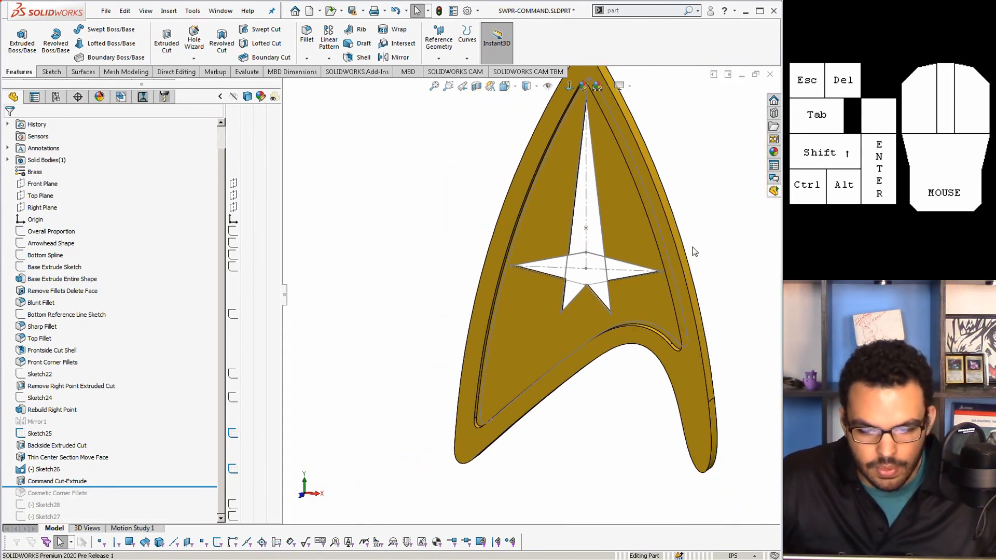
scroll(692, 249, "down", 1)
left_click_drag(158, 486, 123, 498)
left_click(61, 494)
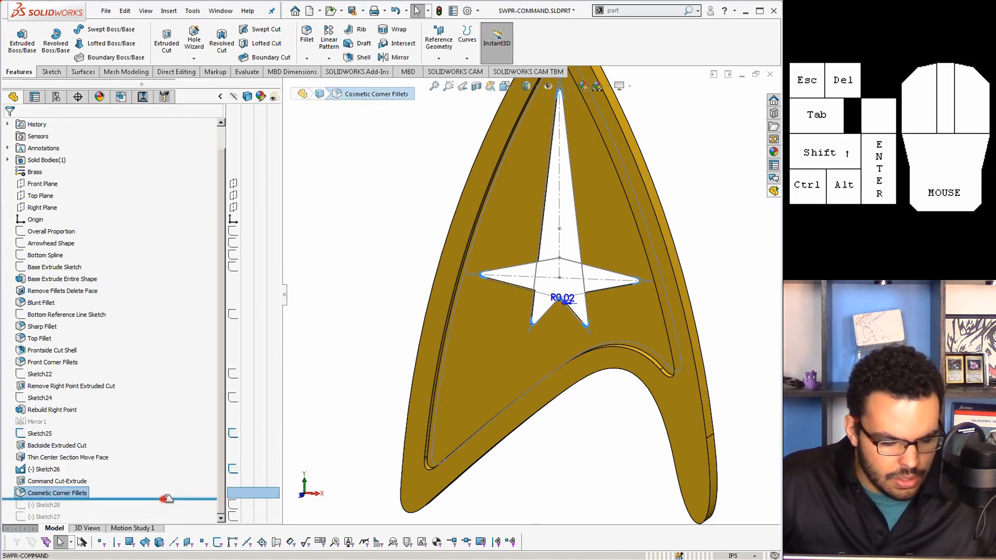
Roll the model forward to the end of the feature tree, fit the badge in view, and hide the displayed sketches
left_click_drag(166, 499, 165, 521)
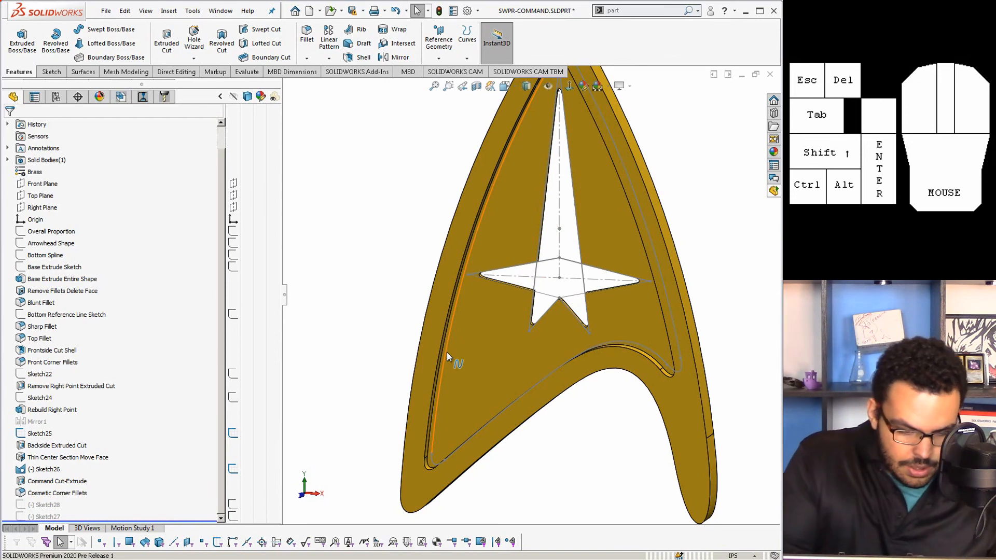
key("f")
left_click(548, 86)
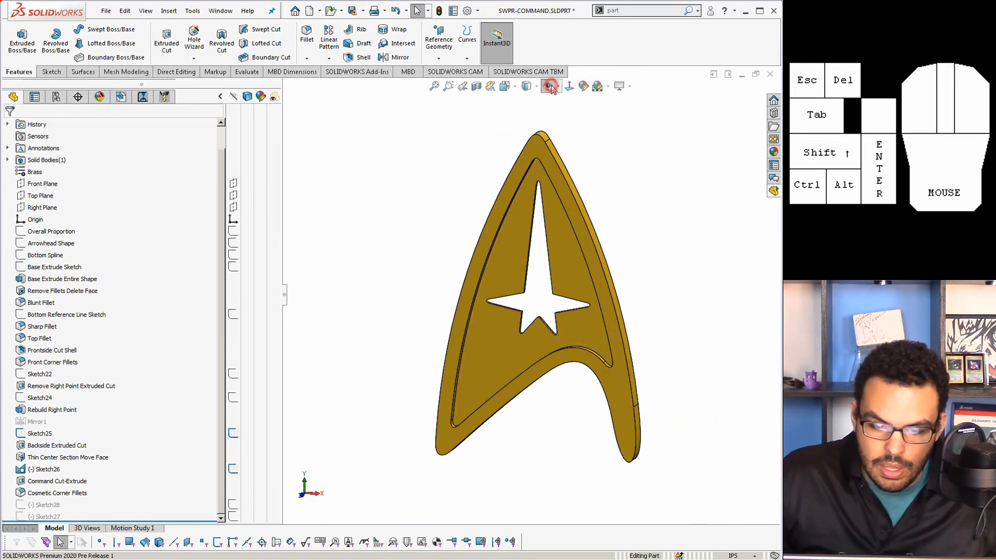